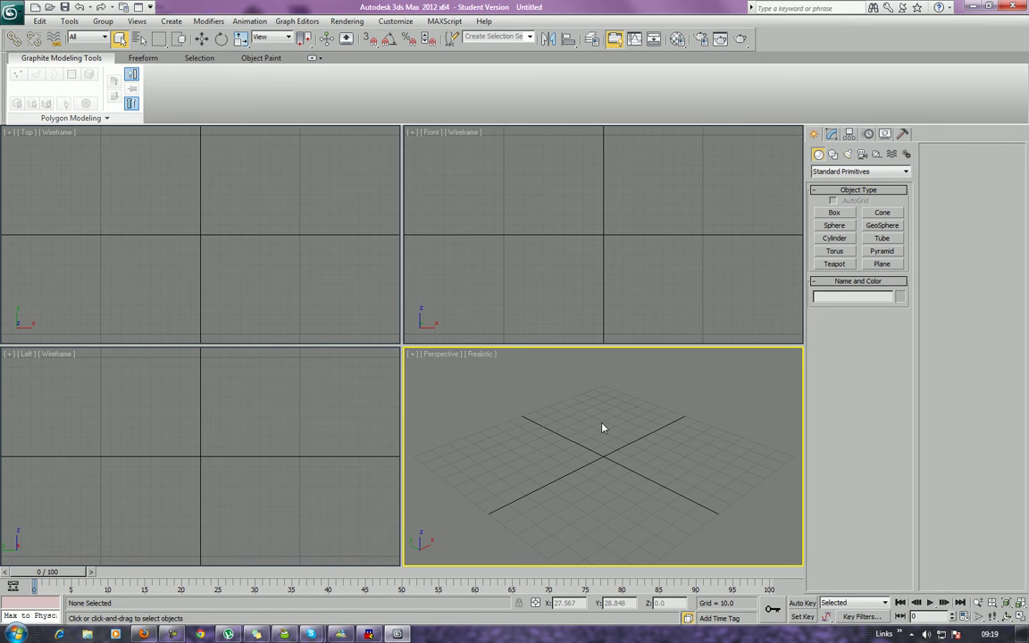
left_click(214, 257)
left_click(535, 214)
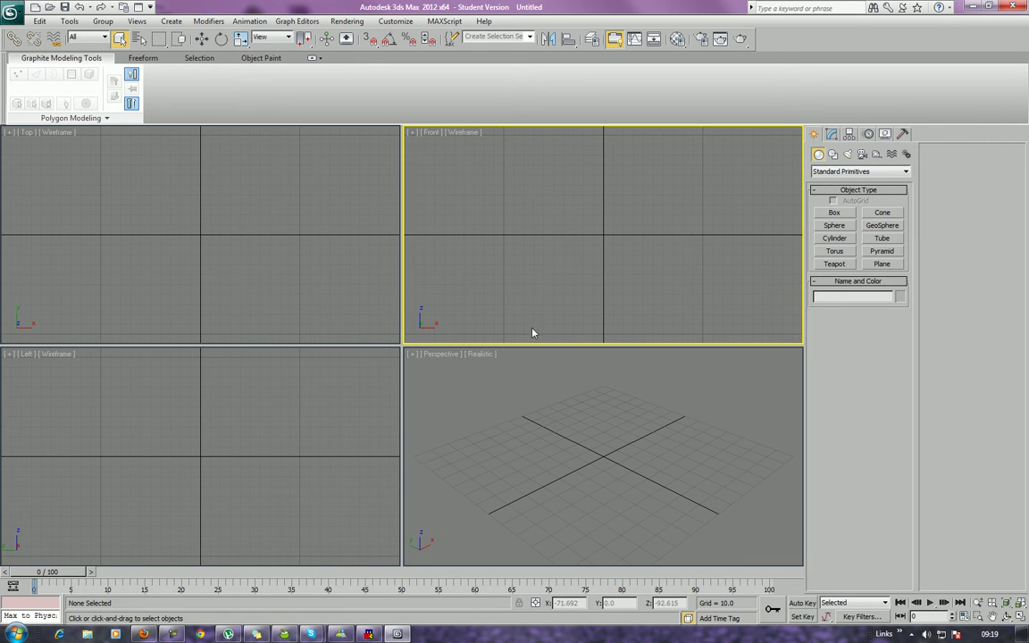
left_click(487, 377)
left_click(379, 306)
left_click(437, 288)
left_click(416, 393)
left_click(361, 395)
left_click(376, 299)
left_click(420, 299)
left_click(429, 395)
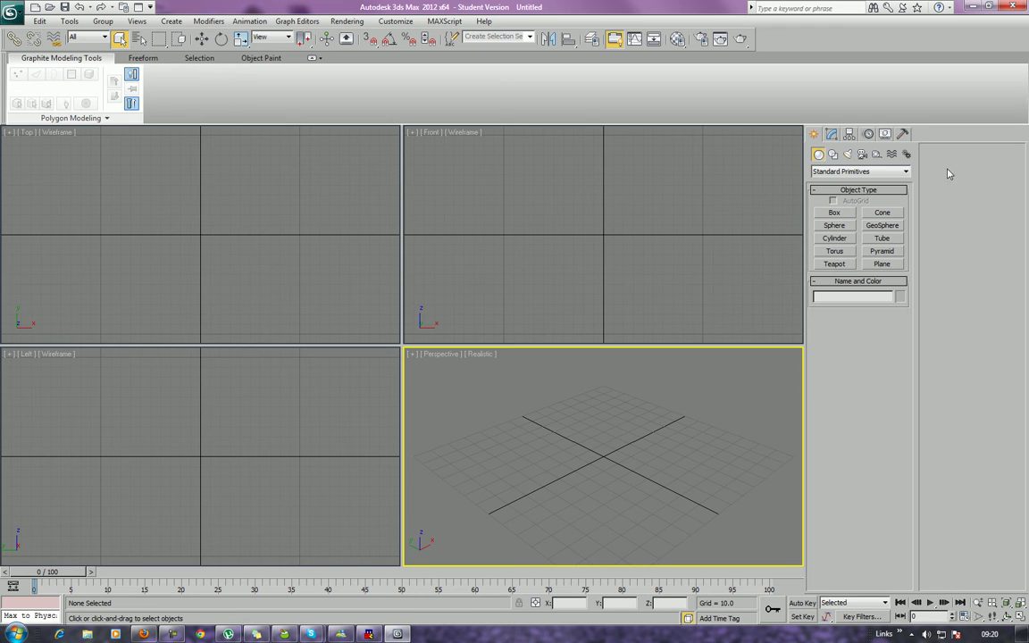
Step: Switch the geometry creation category to Particle Systems
left_click(825, 172)
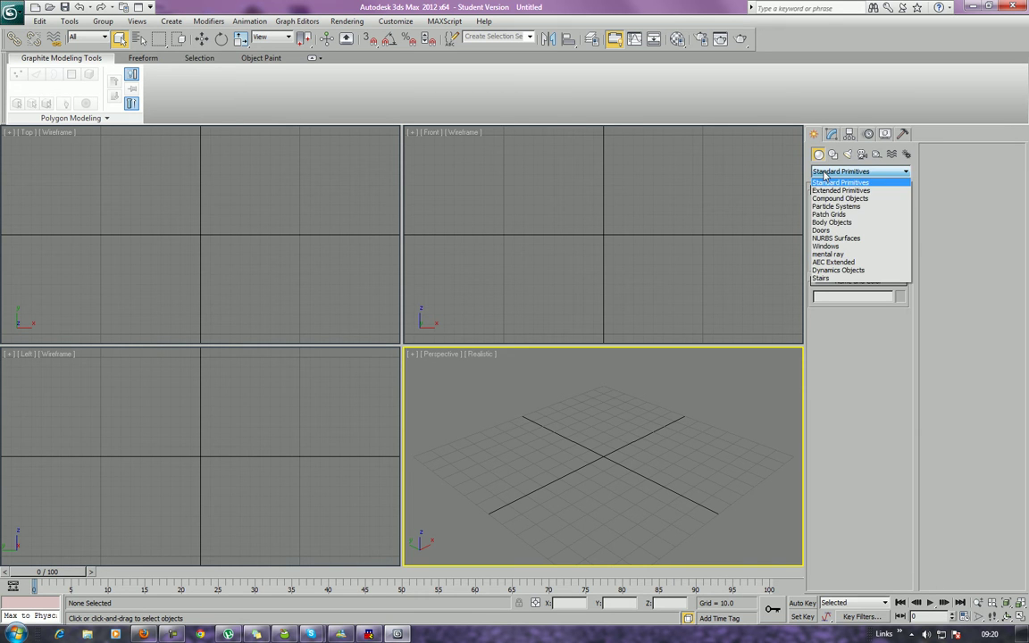
left_click(836, 207)
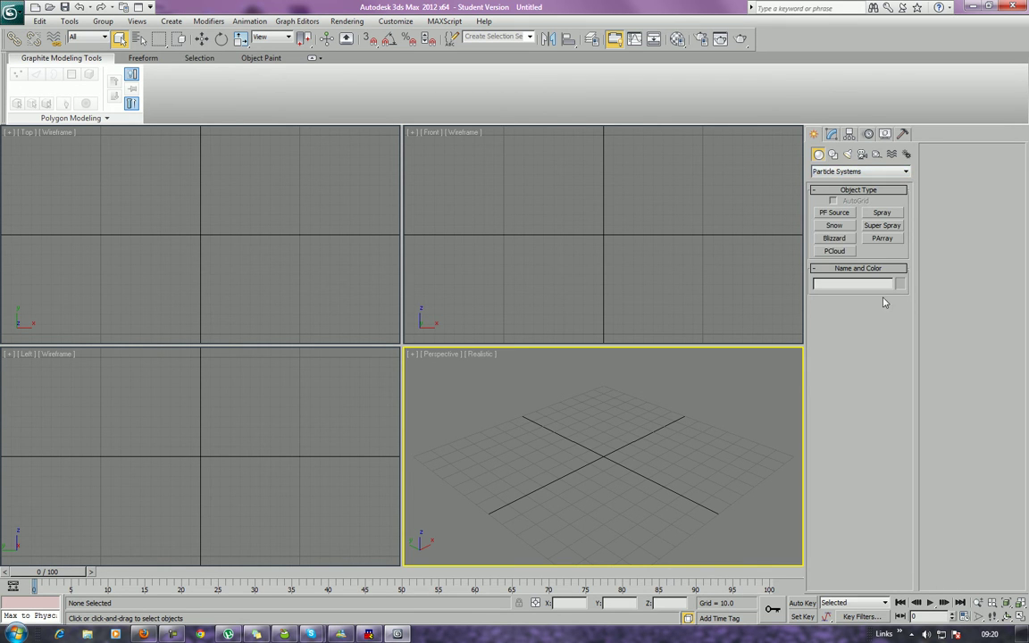
Step: Try out a Snow emitter raised above the grid in the Perspective view, preview its particles up to frame 4, and delete it
left_click(835, 225)
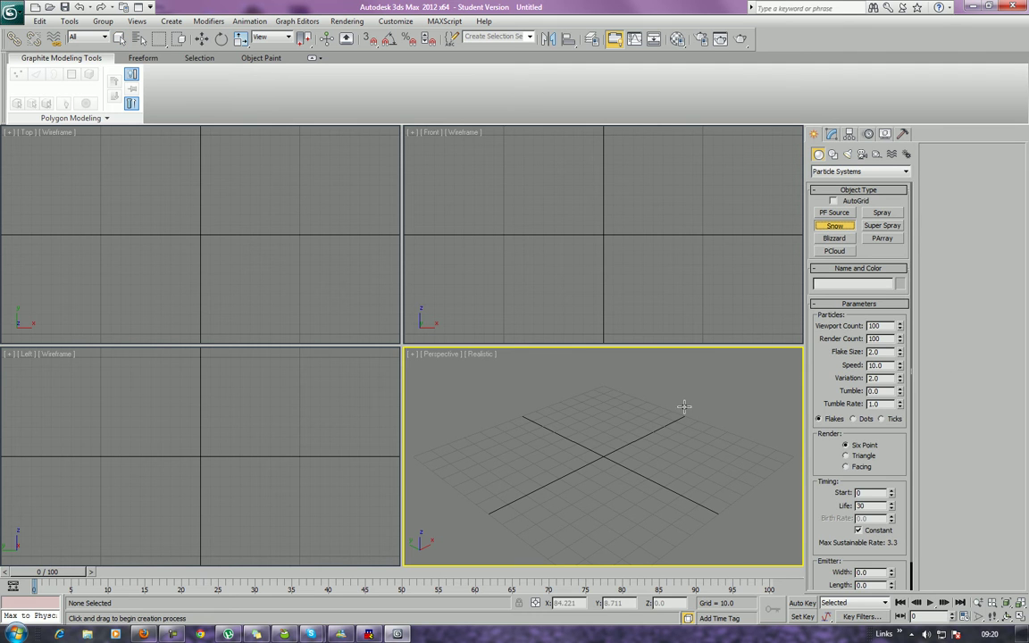
left_click_drag(623, 430, 634, 512)
right_click(676, 514)
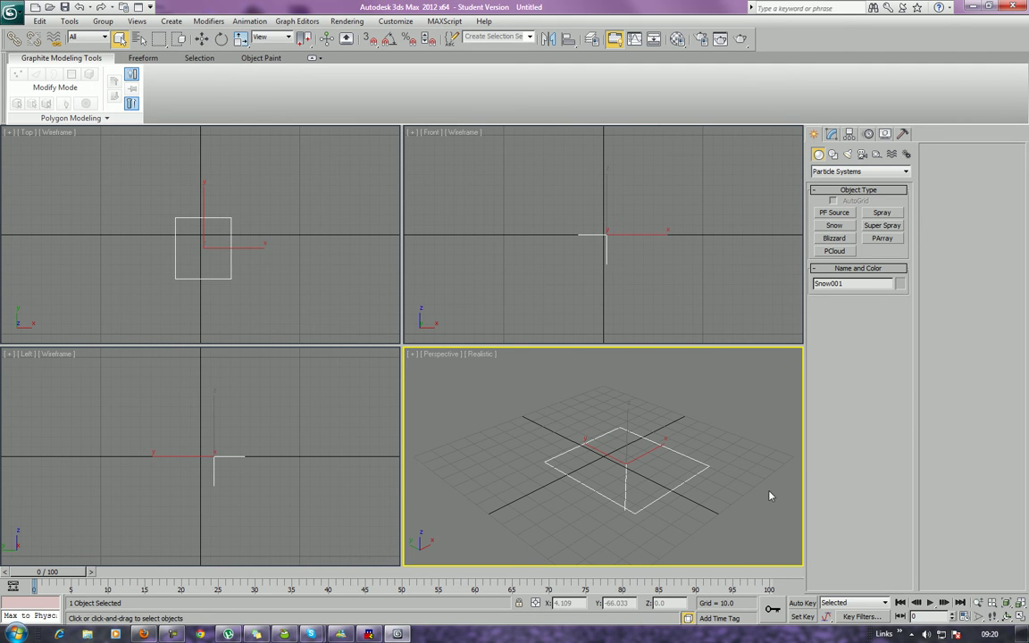
left_click(202, 39)
left_click_drag(627, 425, 617, 342)
left_click(86, 506)
left_click_drag(60, 576, 87, 547)
left_click(531, 386)
left_click(601, 433)
key("Delete")
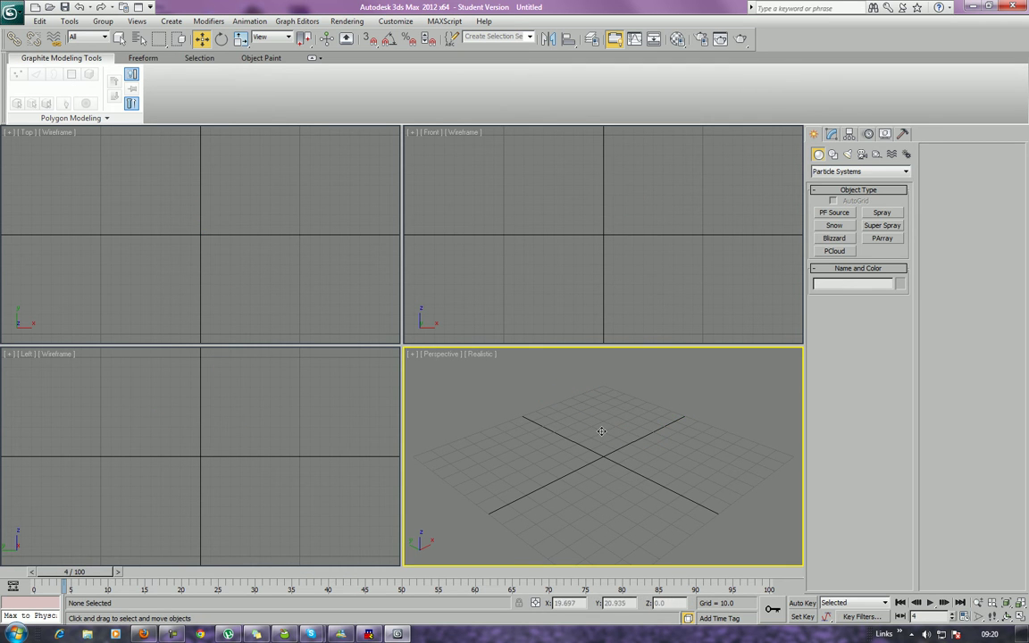
Step: Try out a Spray emitter in the Perspective view, preview its particles up to frame 11, and delete it
left_click(882, 213)
mouse_move(615, 466)
left_mouse_down()
mouse_move(592, 471)
mouse_move(613, 487)
left_mouse_up()
mouse_move(114, 572)
left_mouse_down()
mouse_move(215, 572)
mouse_move(161, 572)
left_mouse_up()
key("Delete")
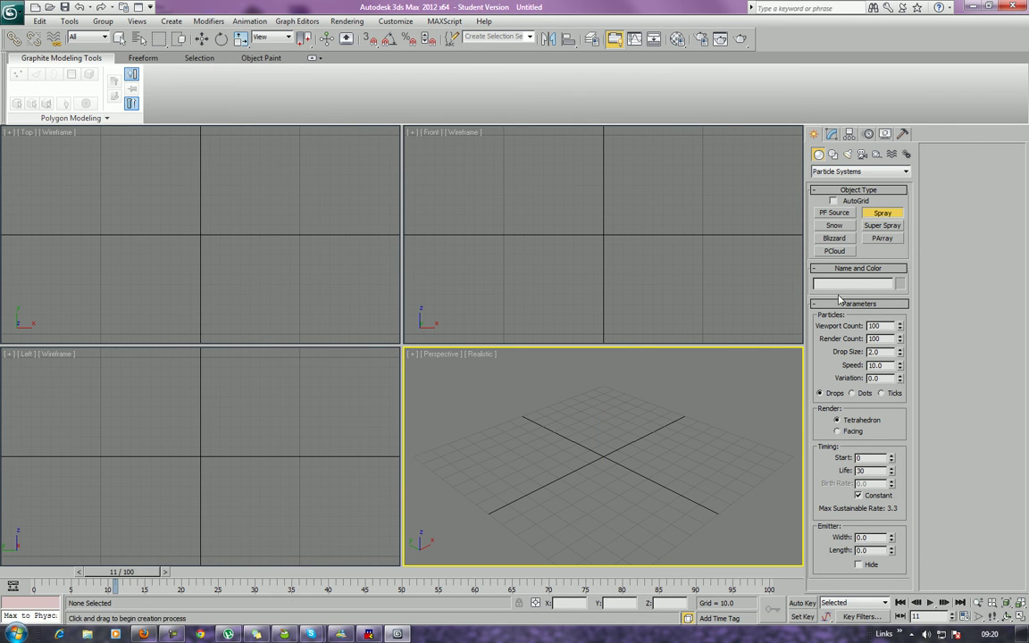
Step: Try out a Super Spray emitter in the Perspective view, preview its particles up to frame 27, and delete it
left_click(882, 225)
mouse_move(609, 424)
left_mouse_down()
mouse_move(614, 494)
mouse_move(611, 458)
left_mouse_up()
mouse_move(134, 572)
left_mouse_down()
mouse_move(259, 571)
mouse_move(223, 571)
mouse_move(252, 571)
mouse_move(236, 571)
left_mouse_up()
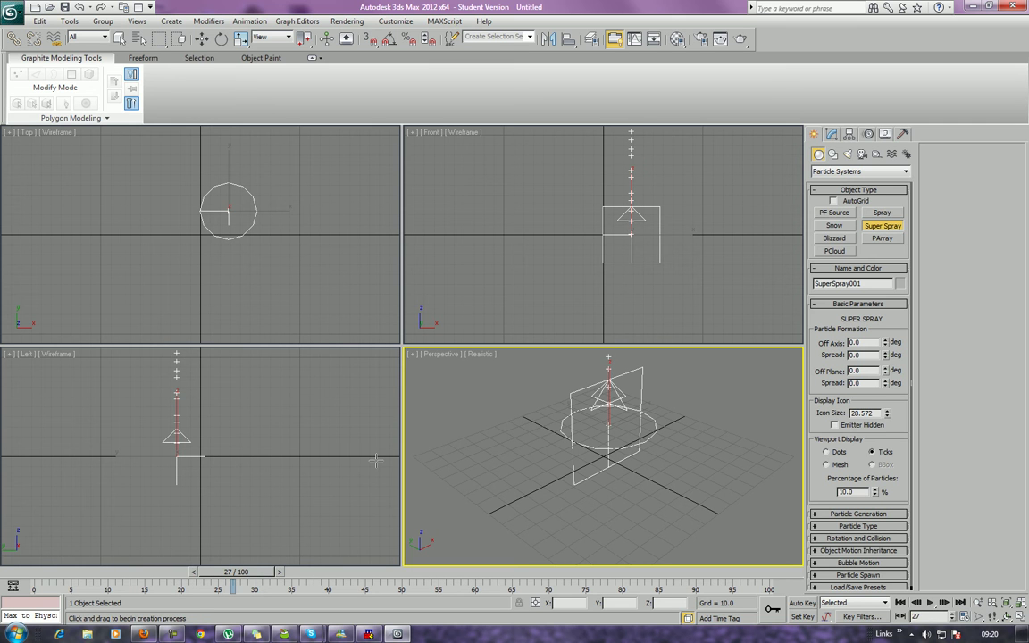
key("Delete")
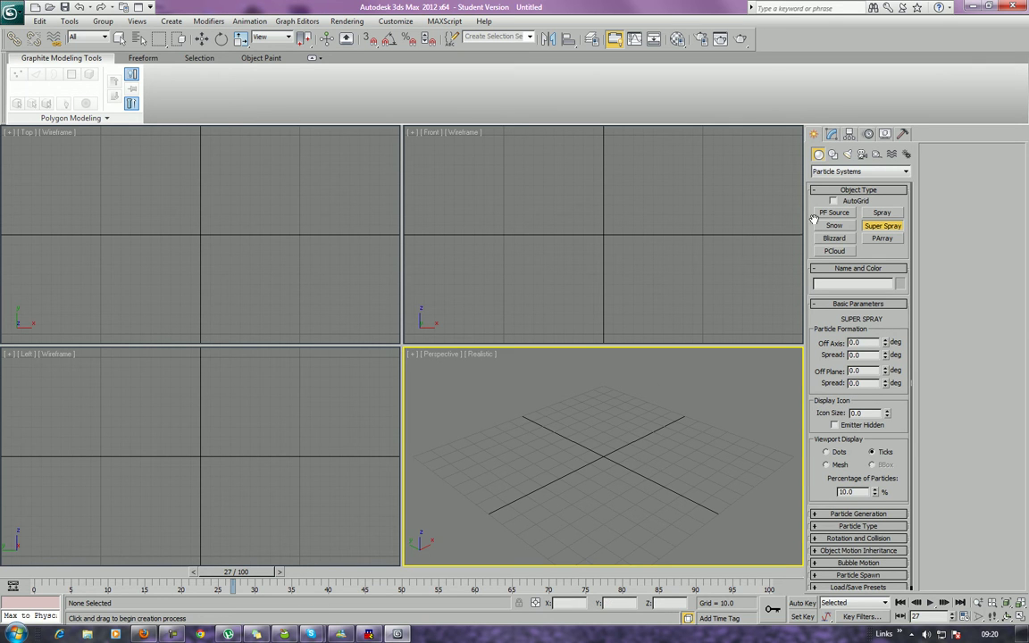
Step: Maximize the Perspective viewport and draw a PF Source emitter about 28.5 long and 27.5 wide near the grid's centre
left_click(992, 616)
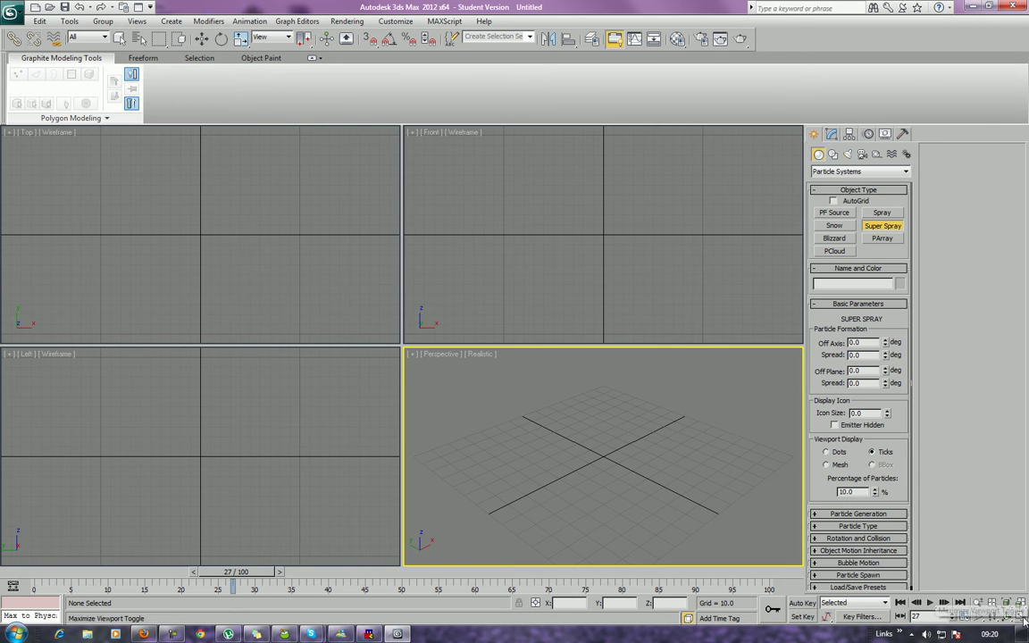
key("alt+w")
middle_click_drag(444, 315, 463, 318)
left_click(833, 213)
left_click_drag(335, 286, 334, 339)
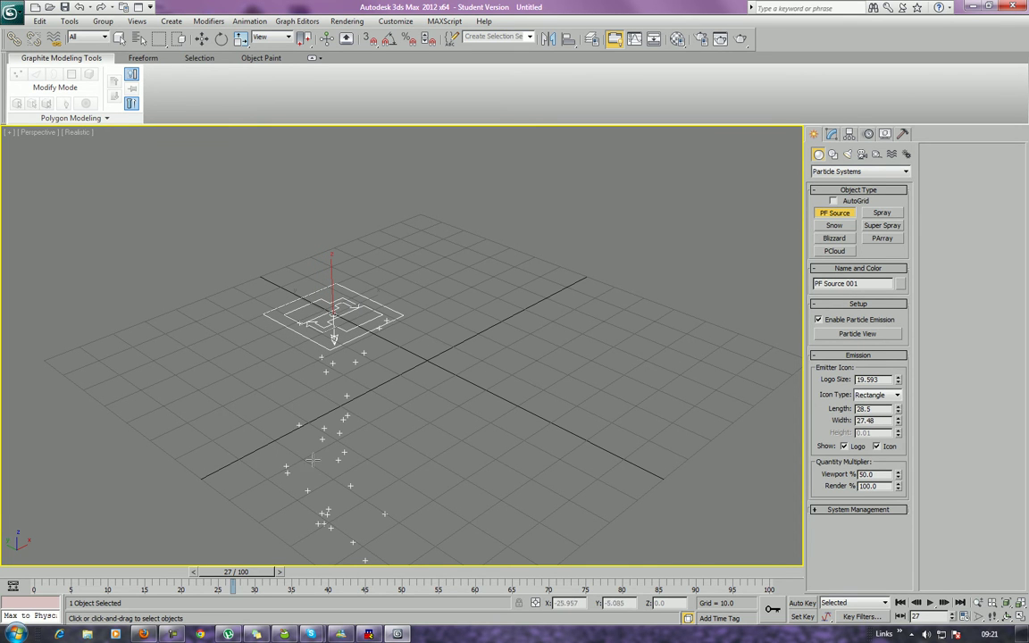
Step: Render the Perspective view at frame 7 to check the PF Source particles, and close the rendered image
left_click_drag(240, 576, 99, 583)
key("shift+q")
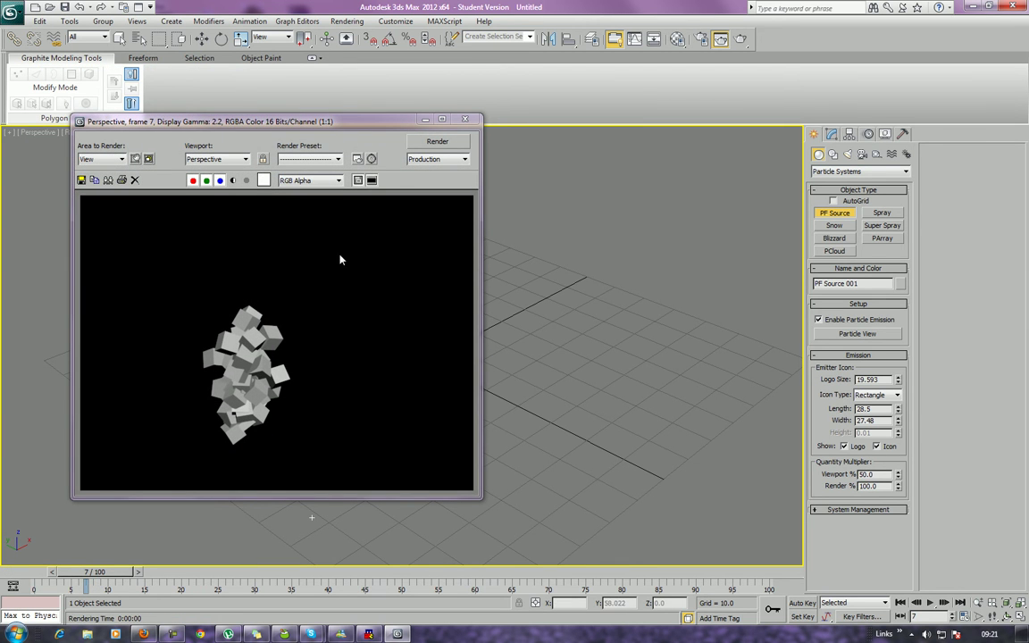
left_click(464, 119)
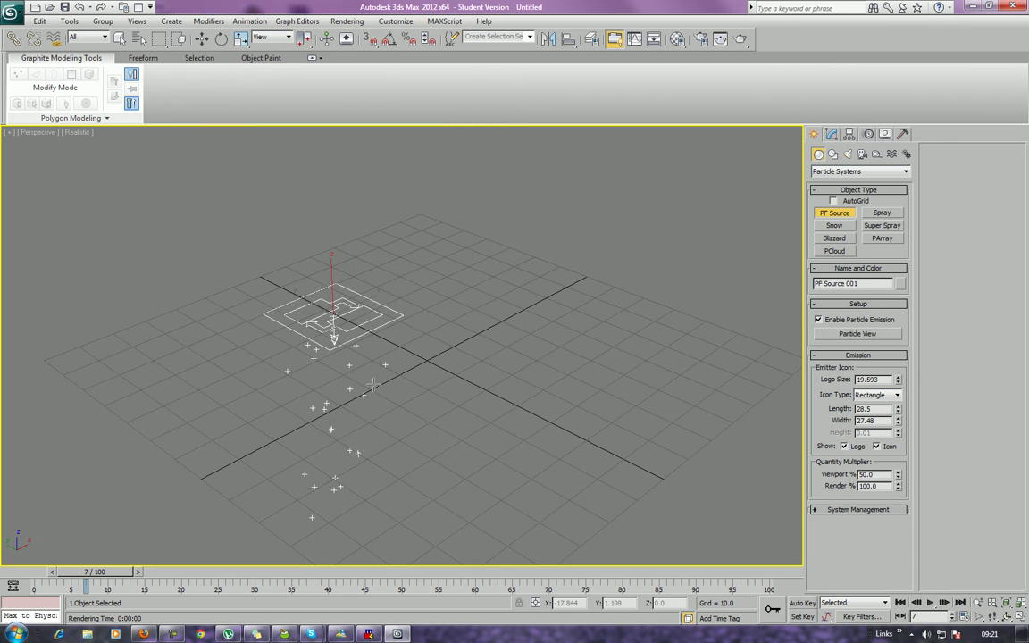
Step: Turn on angle snap and rotate the PF Source -180° about the X axis so its particles emit upward
middle_click_drag(348, 386, 471, 408)
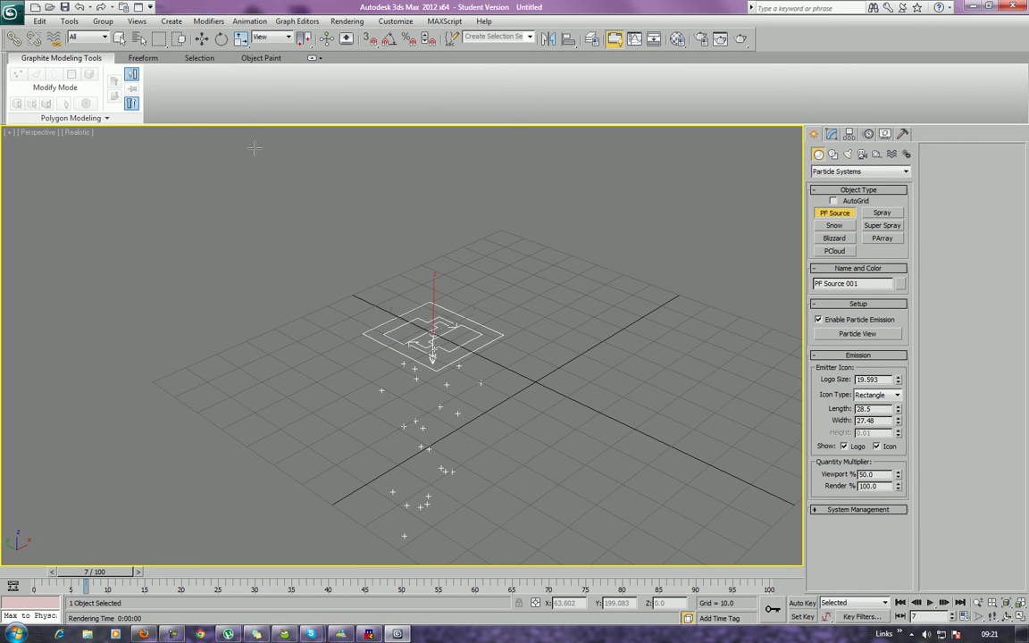
left_click(831, 135)
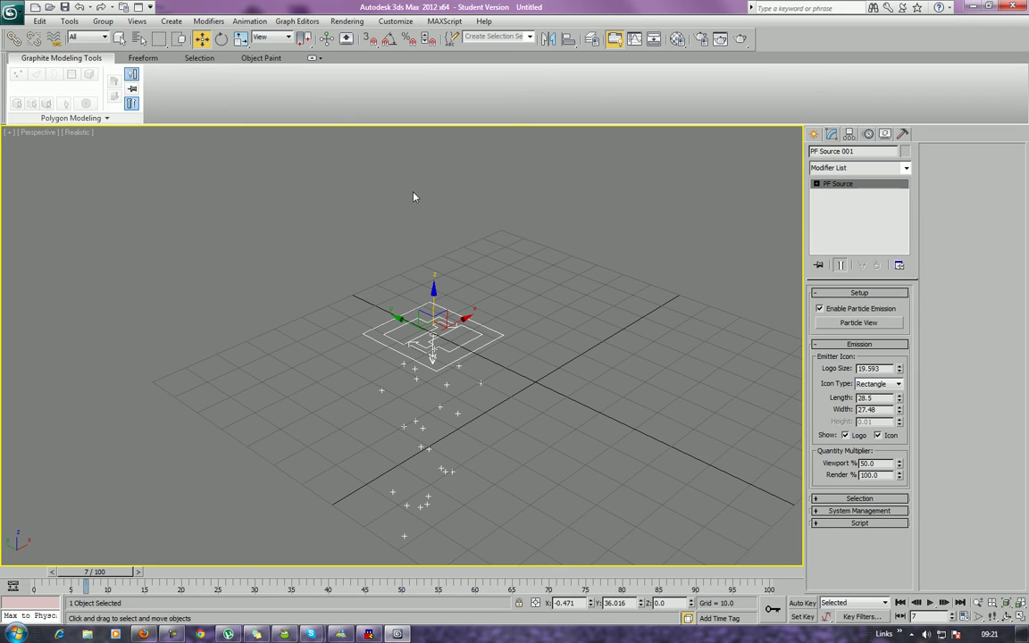
left_click(221, 39)
left_click_drag(456, 298, 394, 117)
key("a")
left_click_drag(459, 342, 436, 234)
middle_click_drag(436, 234, 721, 353)
scroll(623, 361, "down", 3)
scroll(581, 363, "up", 2)
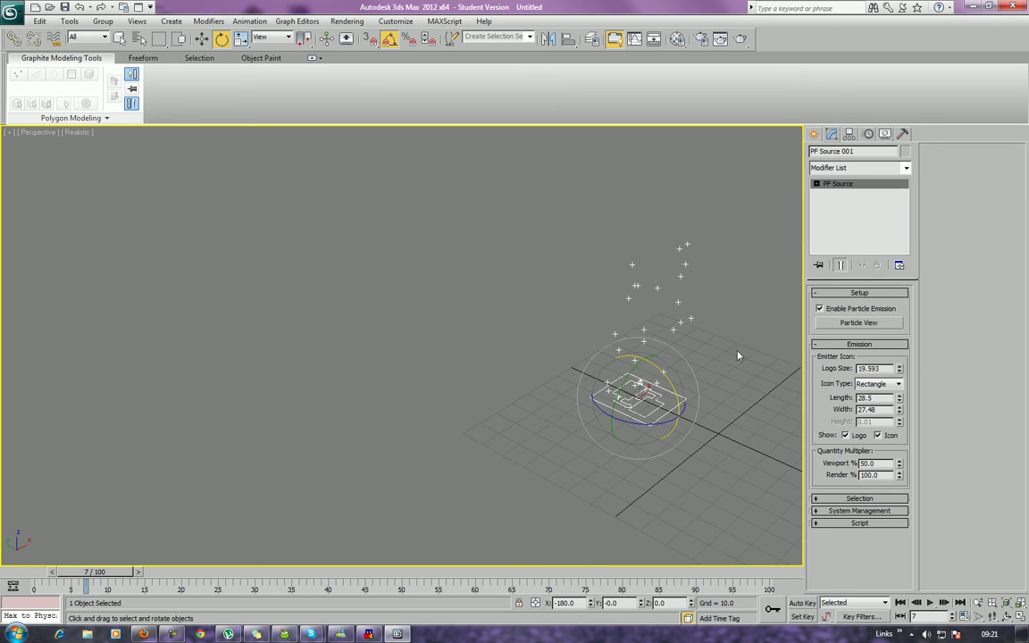
Step: Open Particle View for the PF Source, widen its window and place it beside the emitter
left_click(845, 323)
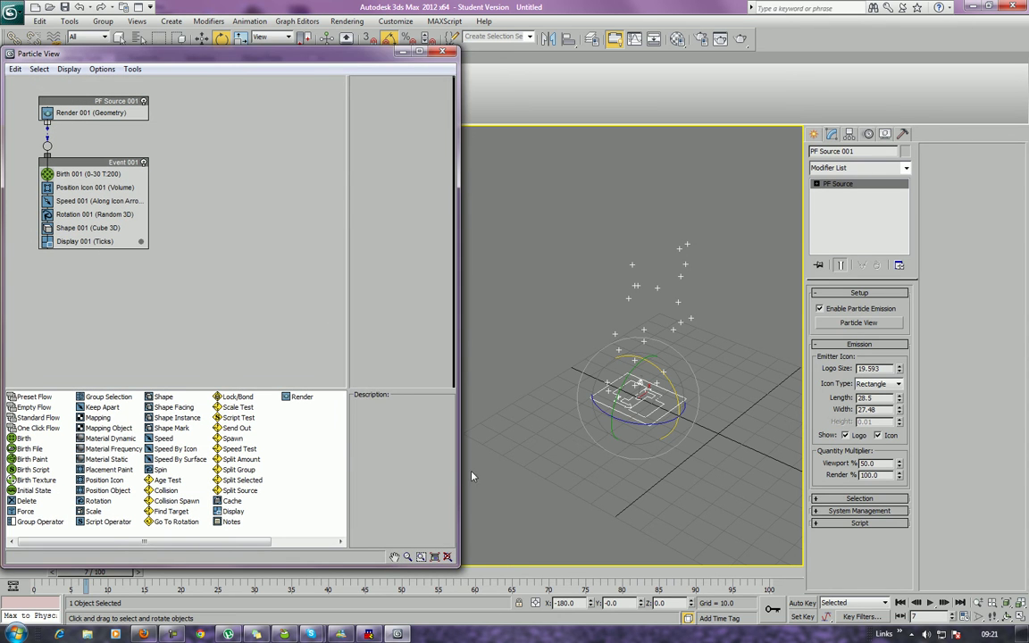
left_click_drag(459, 467, 517, 469)
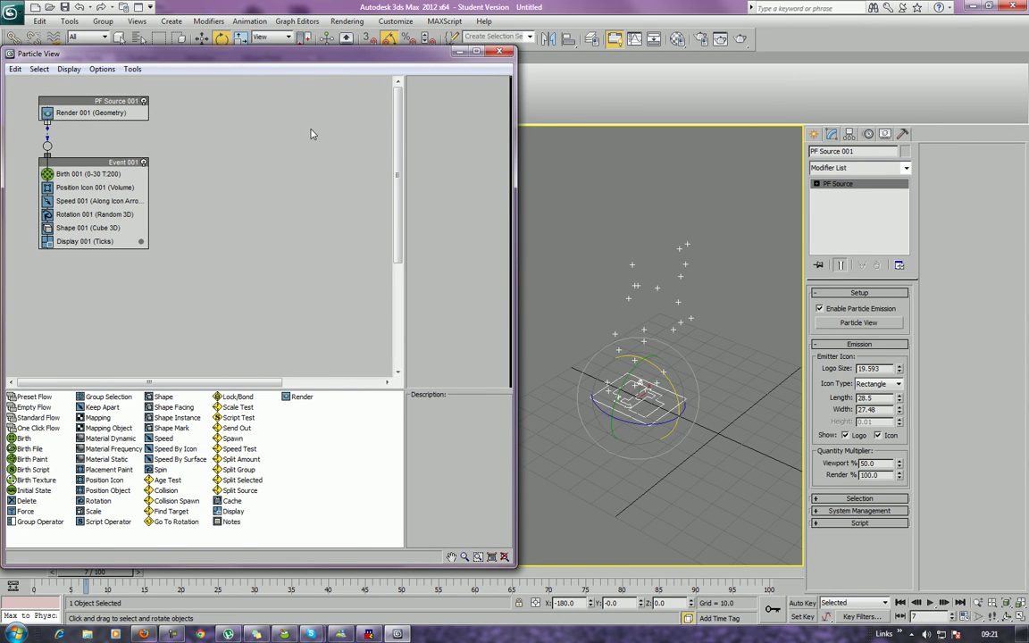
left_click_drag(279, 56, 283, 85)
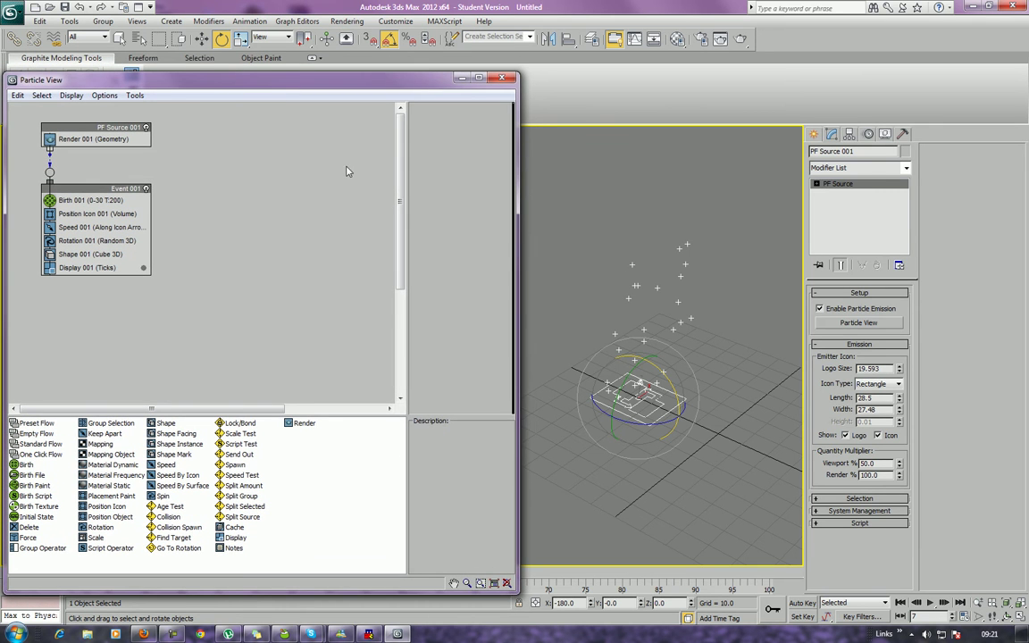
middle_click_drag(578, 331, 604, 326)
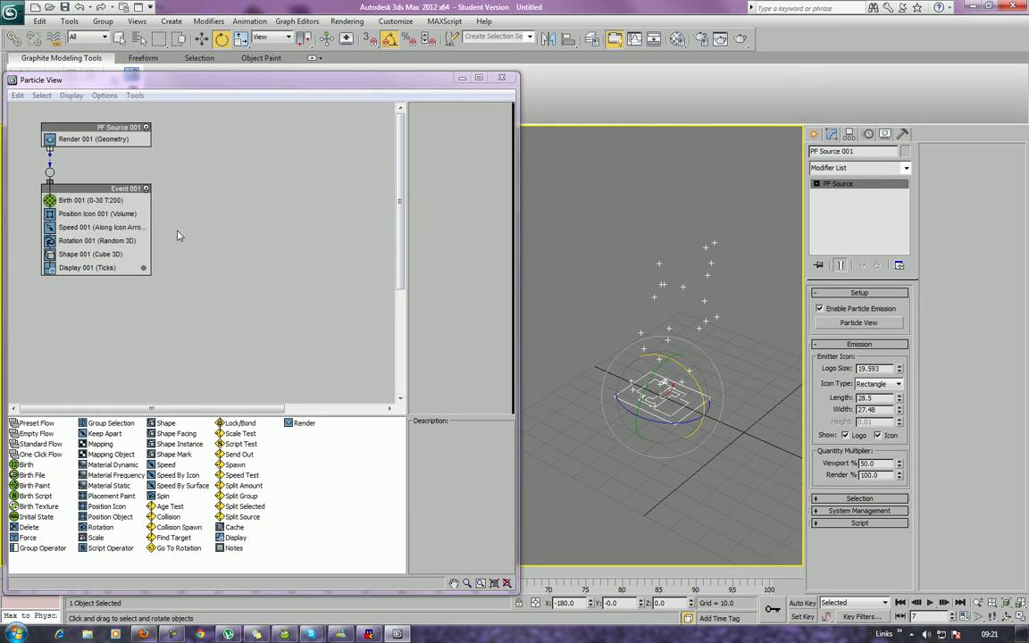
Step: Space the PF Source and Event 001 nodes apart and examine the settings of each in Particle View
left_click_drag(66, 129, 55, 130)
left_click_drag(87, 196, 77, 217)
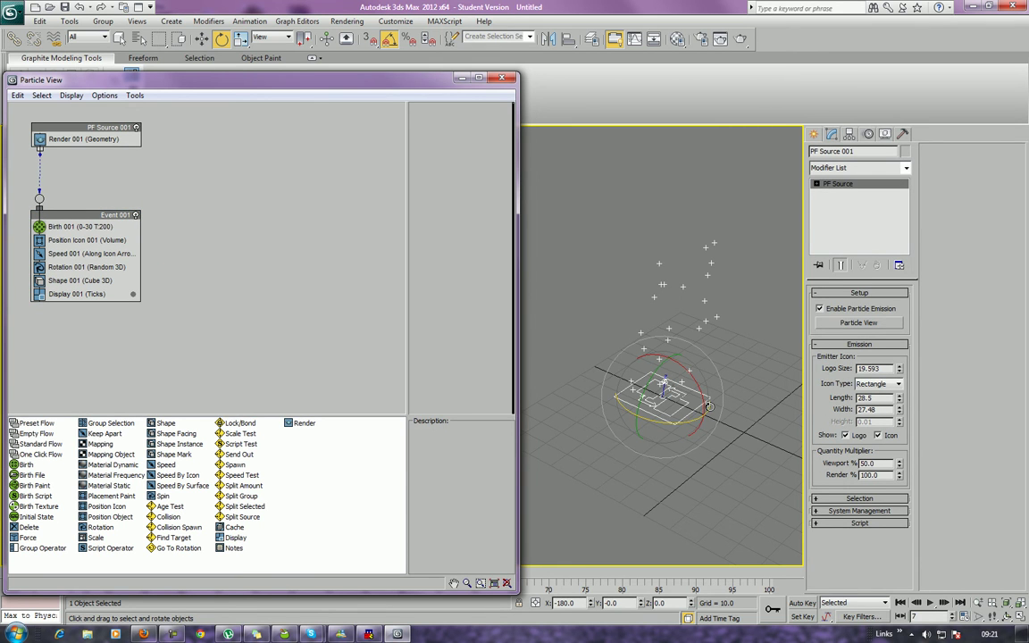
left_click(76, 127)
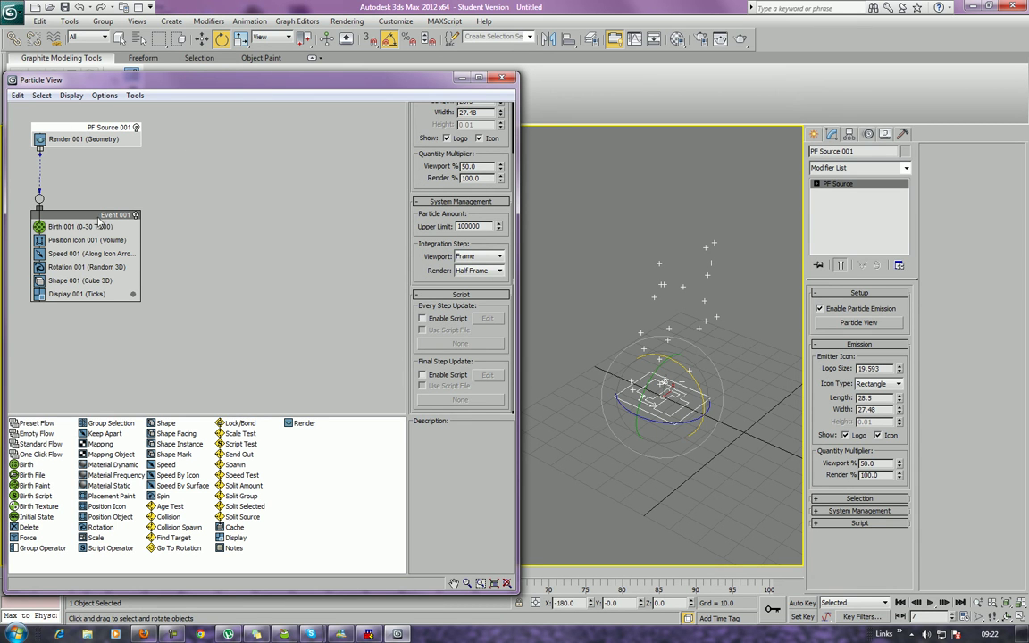
left_click(89, 196)
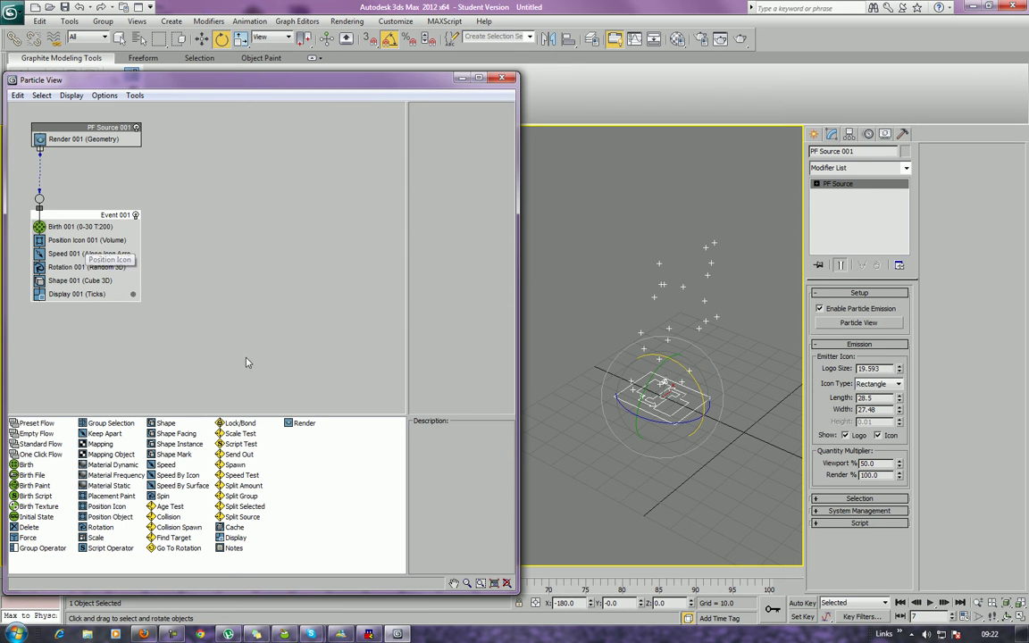
left_click(90, 125)
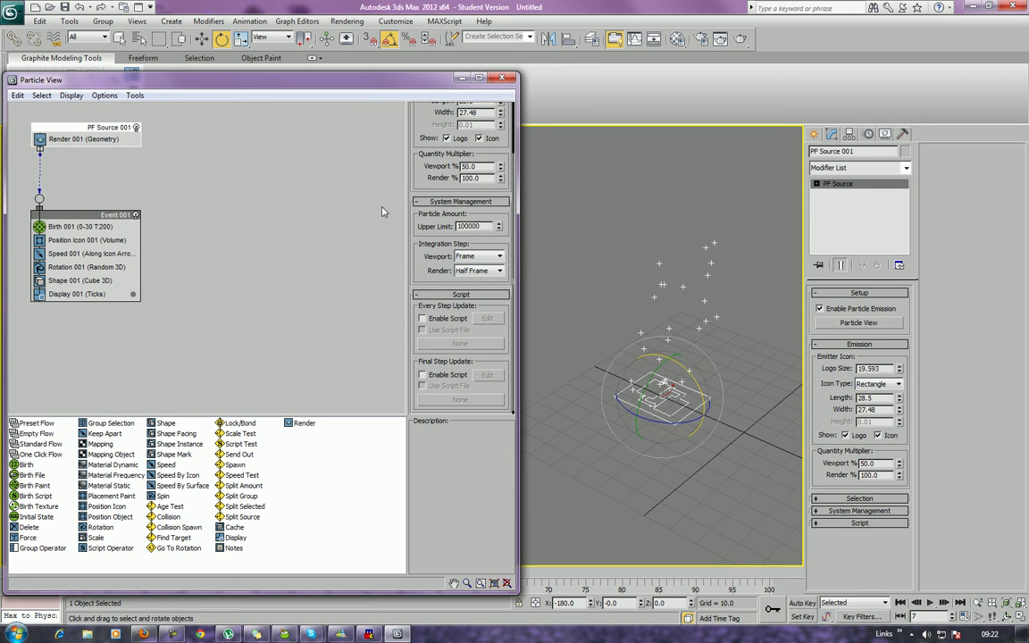
left_click(207, 319)
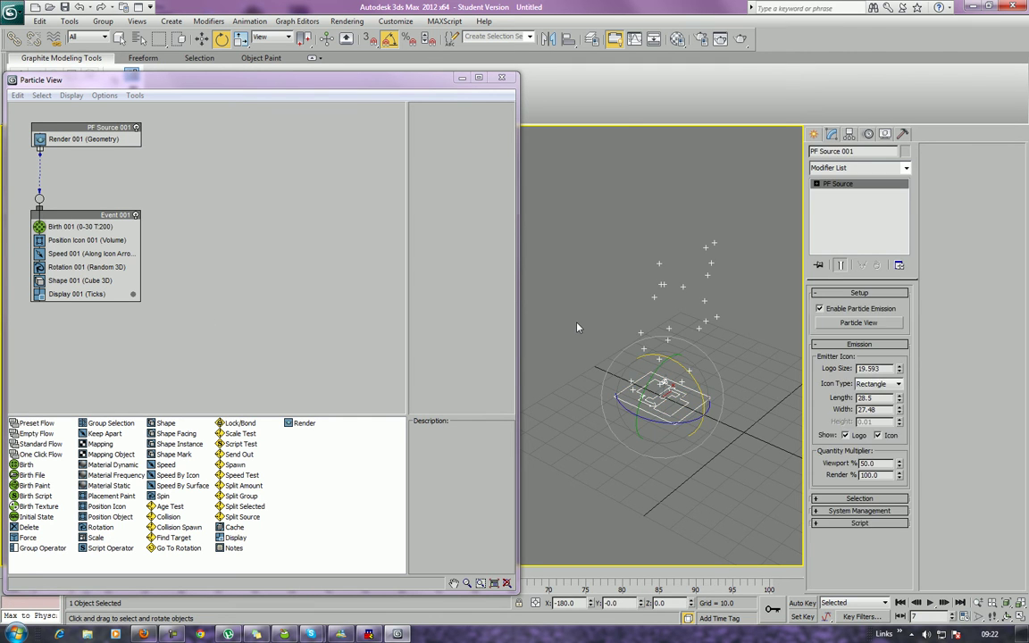
Step: Delete the PF Source from the scene and remove its two leftover events from Particle View
key("Delete")
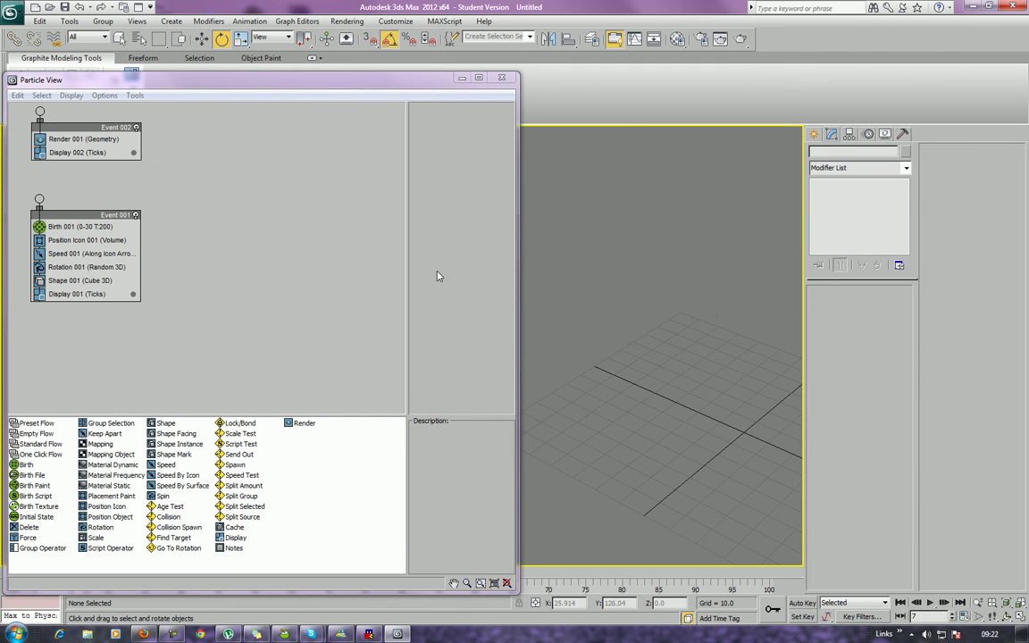
left_click(100, 127)
key("Delete")
left_click(89, 217)
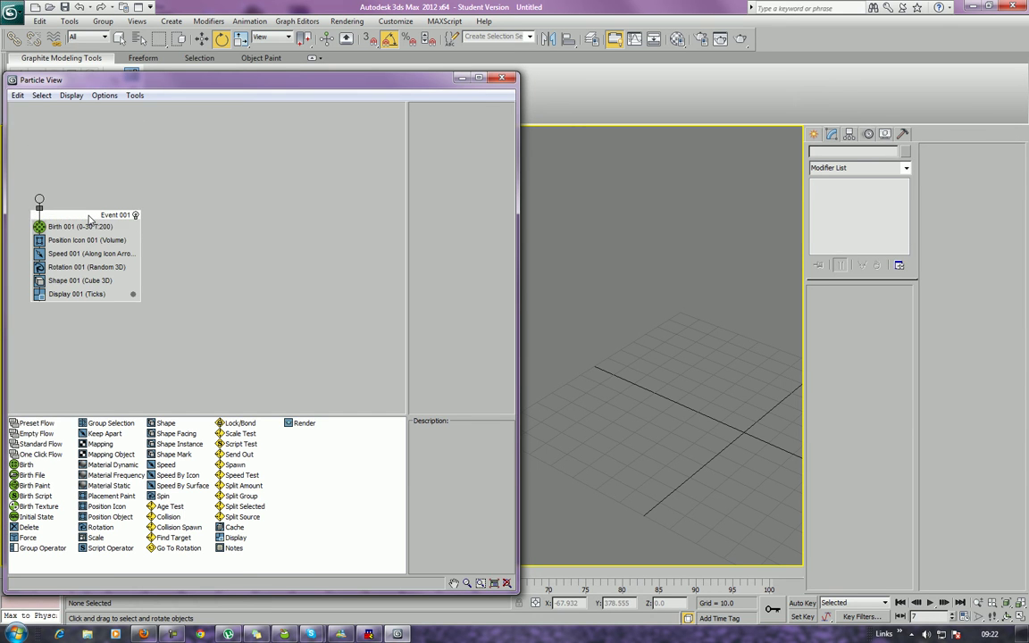
key("Delete")
Step: Add a new Standard Flow particle system in Particle View and select its emitter icon in the Perspective view
left_click(587, 224)
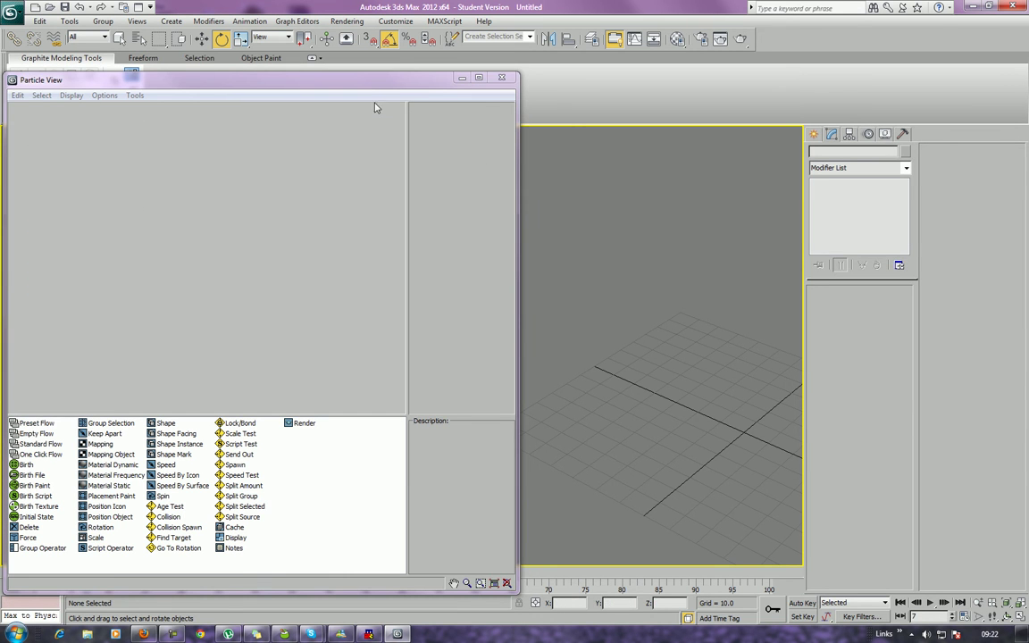
right_click(81, 185)
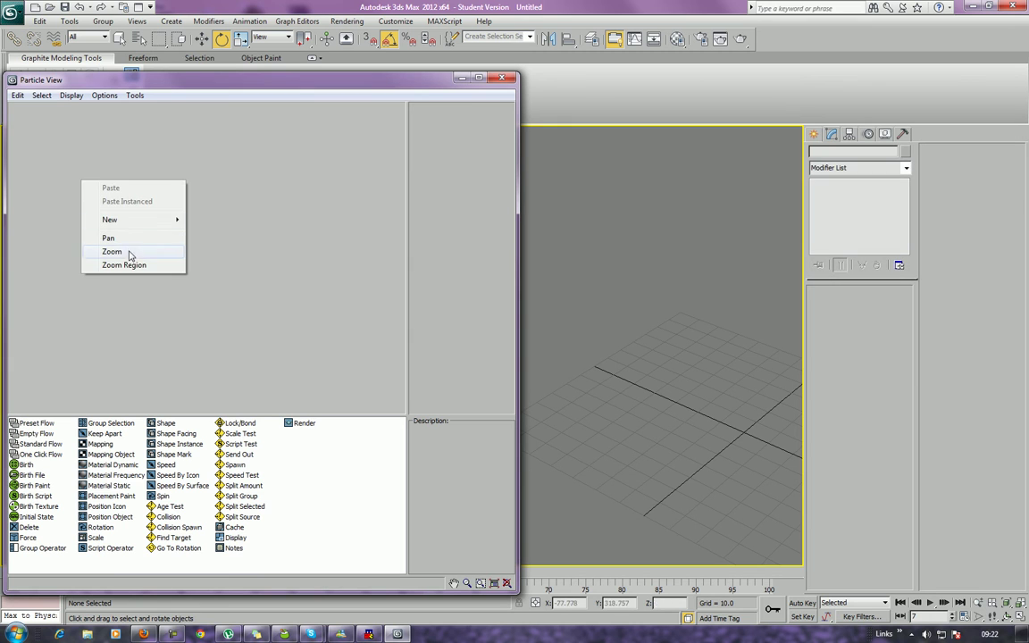
mouse_move(114, 219)
mouse_move(221, 225)
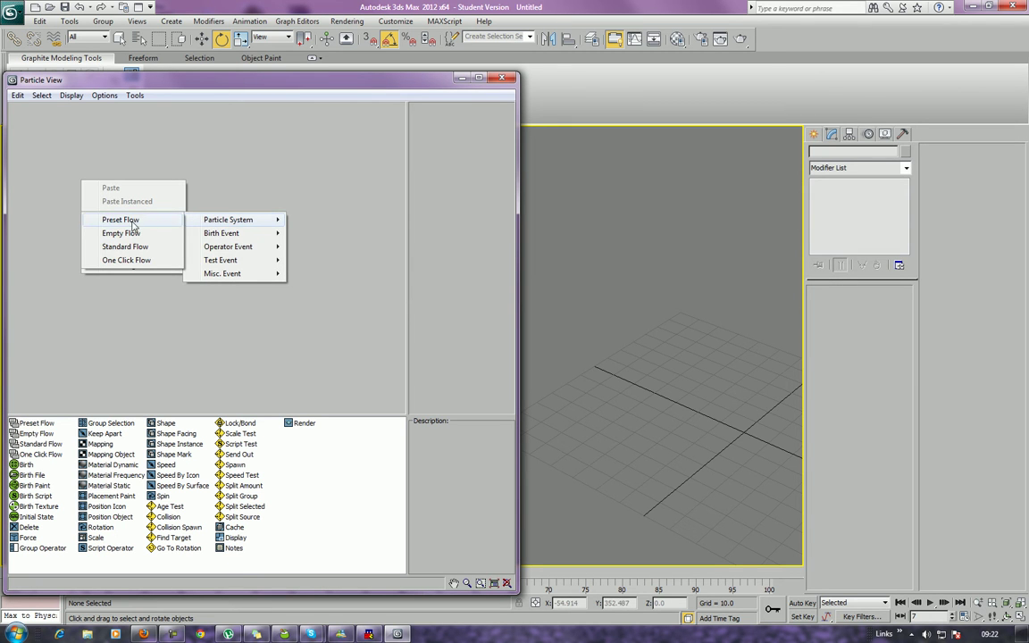
left_click(131, 251)
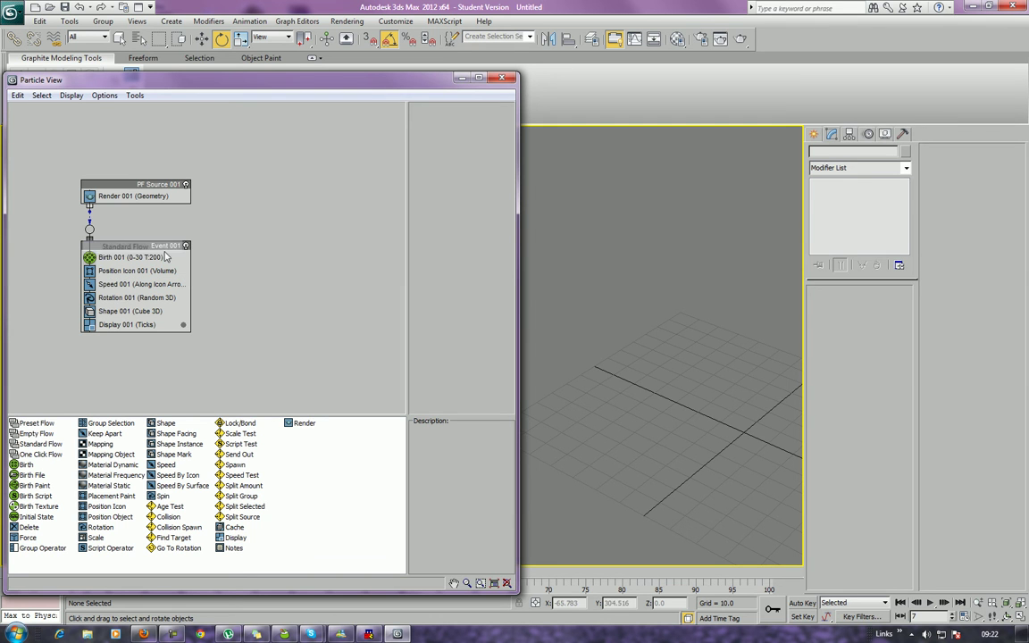
middle_click_drag(660, 363, 586, 334)
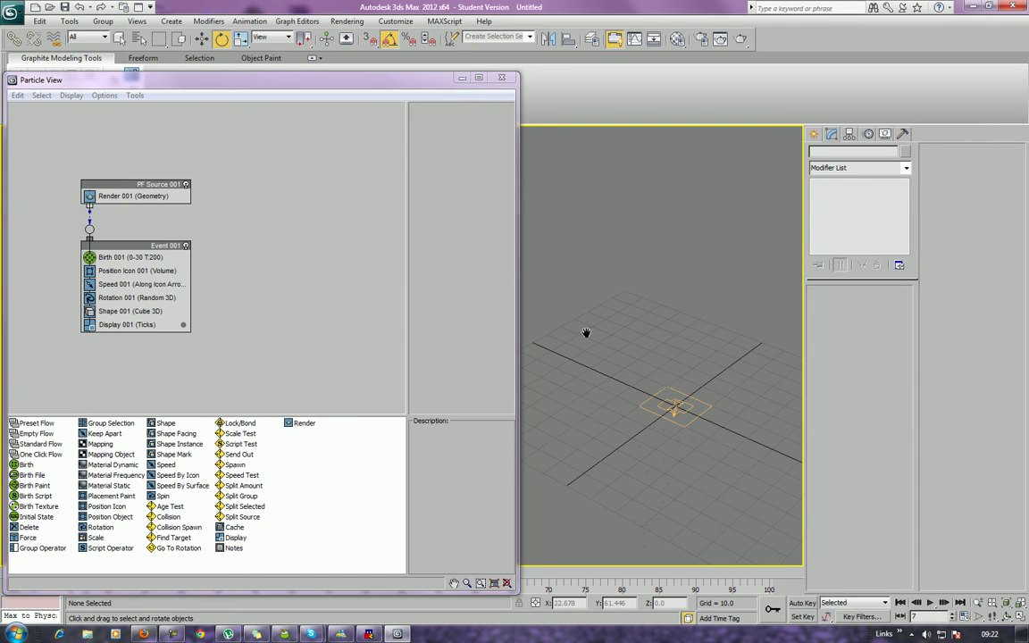
left_click(686, 398)
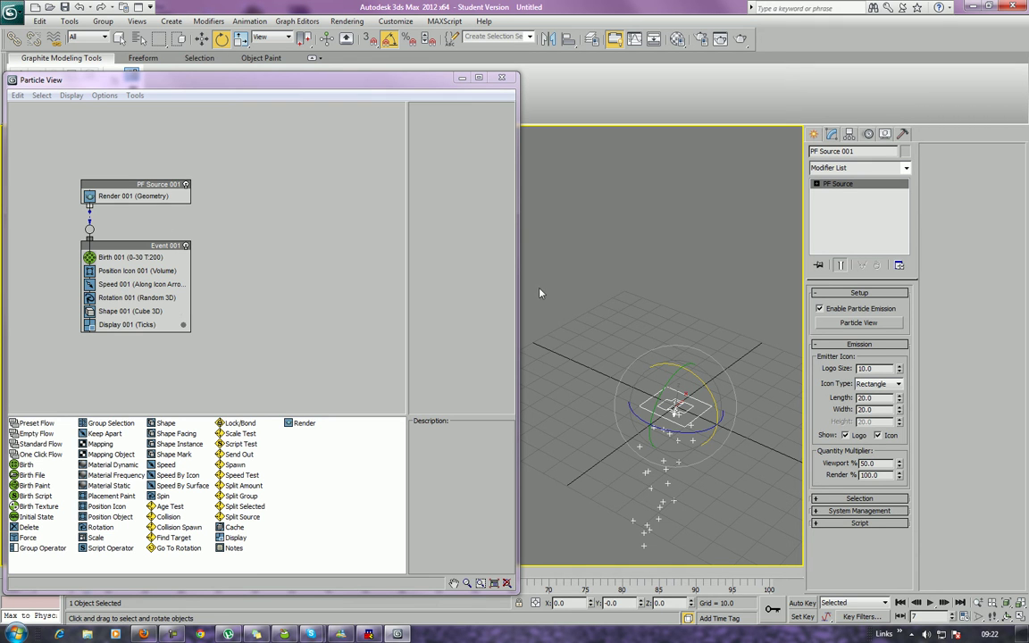
middle_click_drag(604, 292, 687, 310)
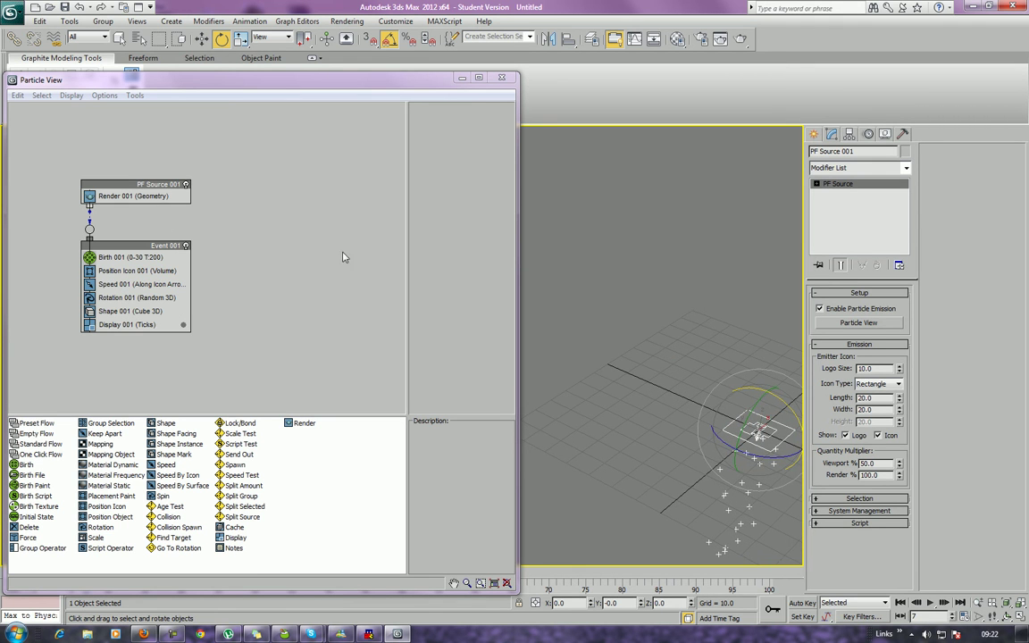
Step: Move the PF Source 001 and Event 001 nodes together into the upper-left area of the Particle View canvas
left_click_drag(214, 147, 55, 340)
left_click_drag(172, 251, 118, 189)
left_click(212, 192)
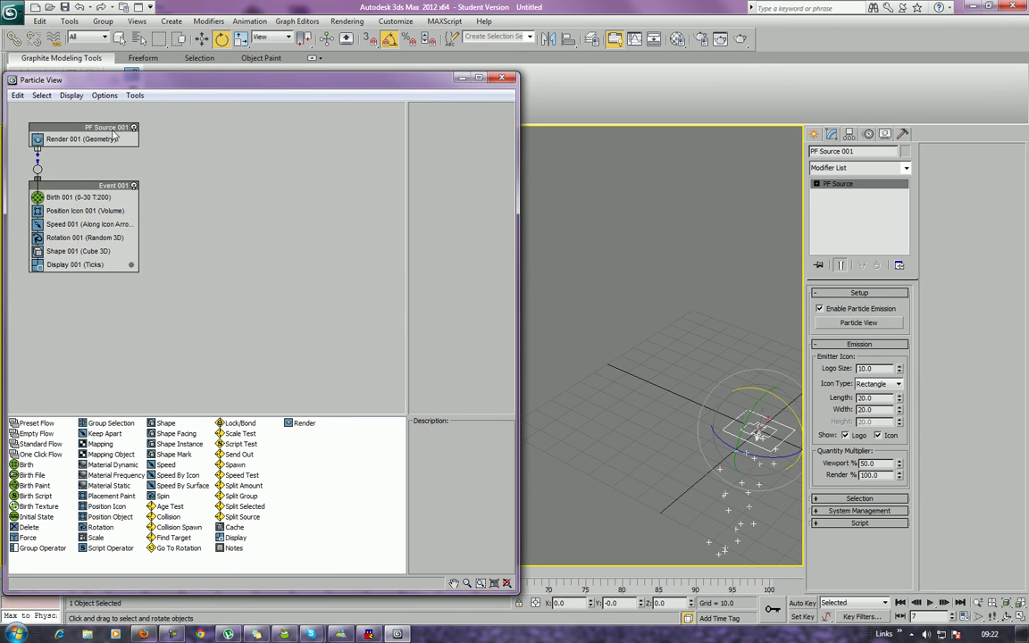
Step: Rename the PF Source 001 node as Basic Particle System
left_click(117, 129)
right_click(122, 130)
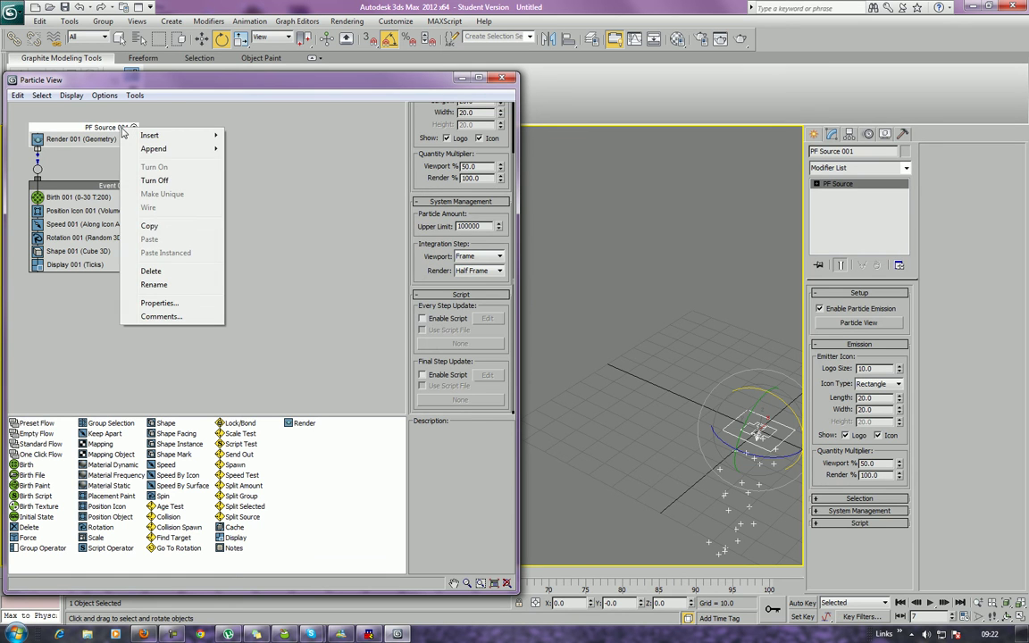
left_click(168, 286)
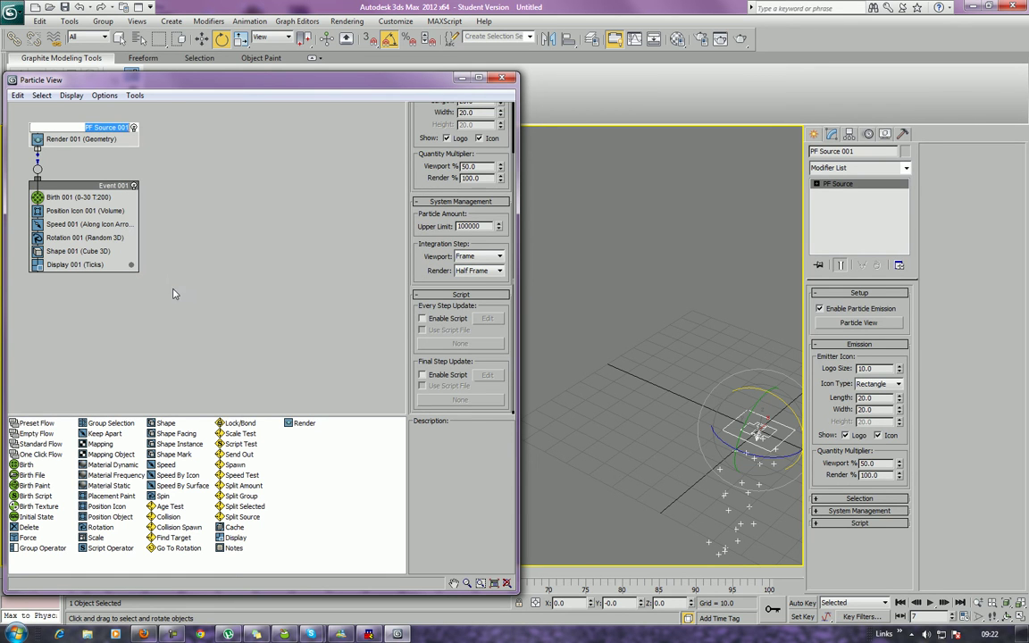
type("Basic")
type("art")
key("BackSpace")
key("BackSpace")
key("BackSpace")
type("article System")
key("Return")
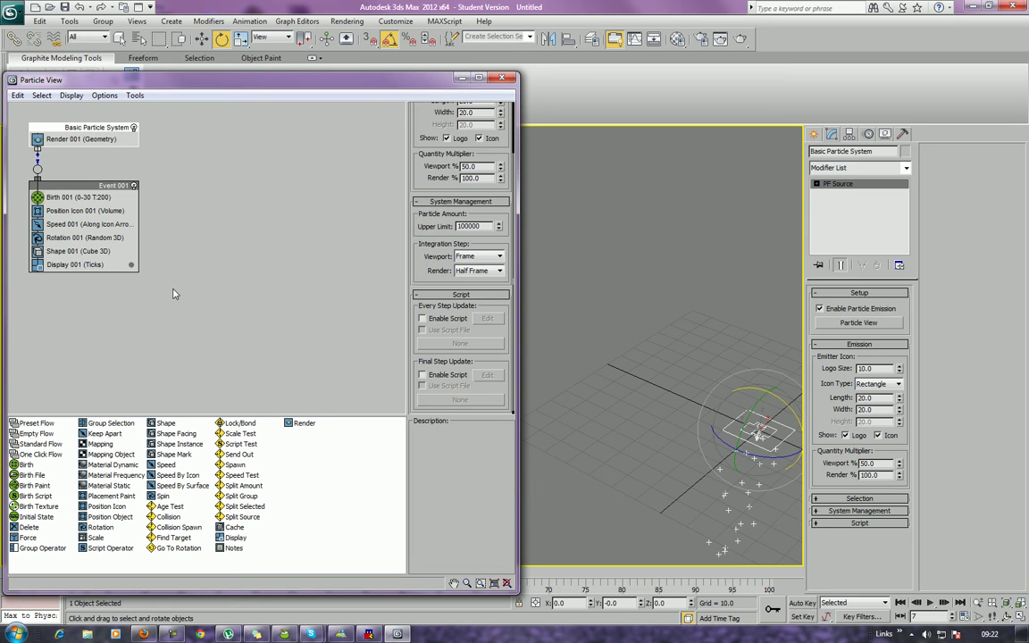
Step: Rename the Event 001 node as Standard Event
right_click(122, 185)
left_click(189, 341)
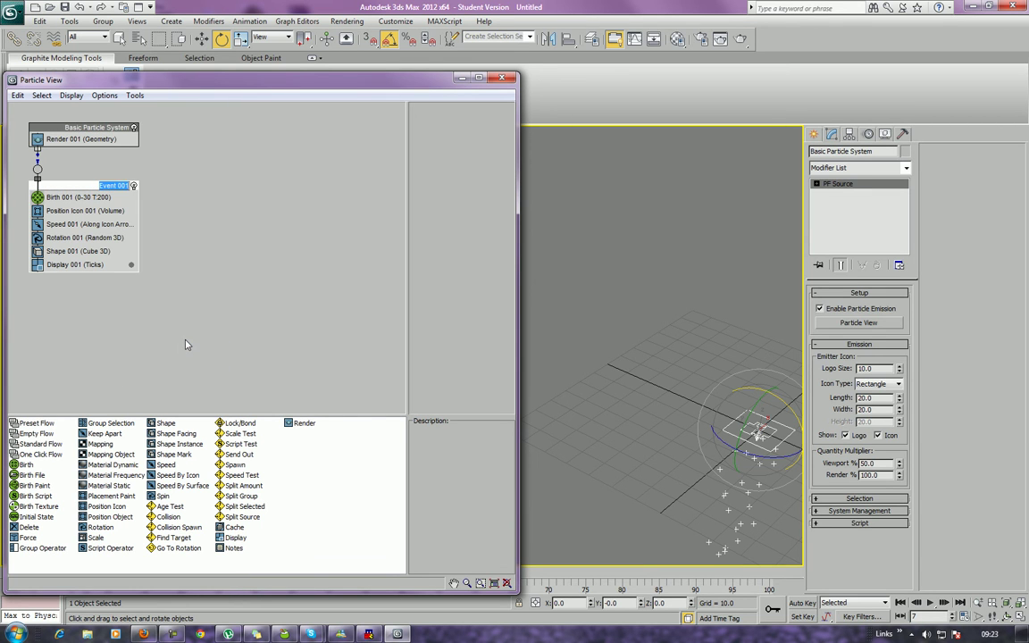
type("Standard Event")
Step: Show the Birth 001 settings, shorten the Particle View window to uncover the timeline and scrub to frame 30
left_click(71, 195)
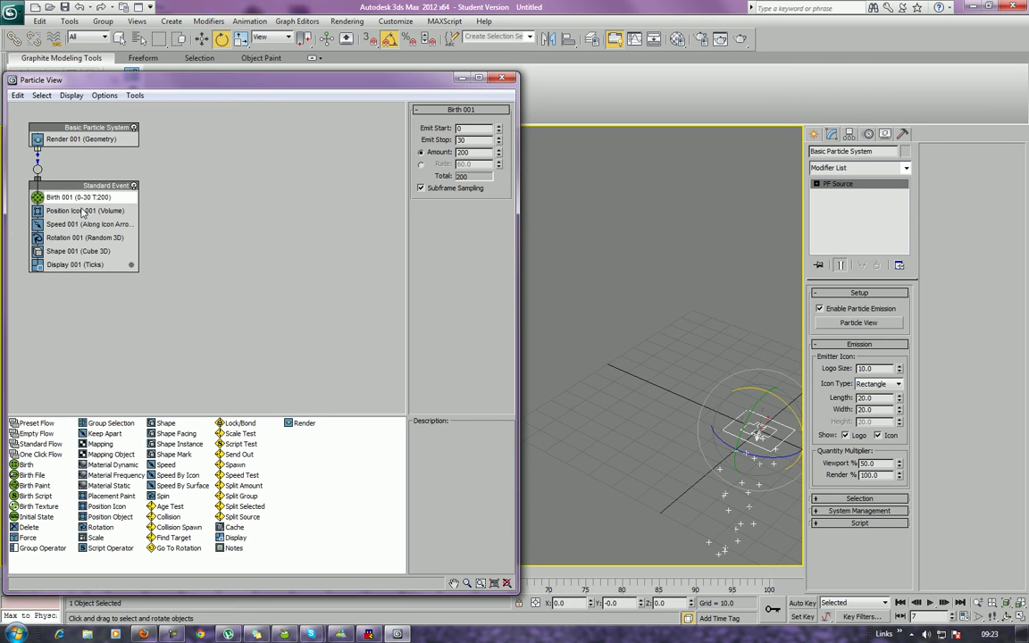
middle_click_drag(679, 569, 620, 390)
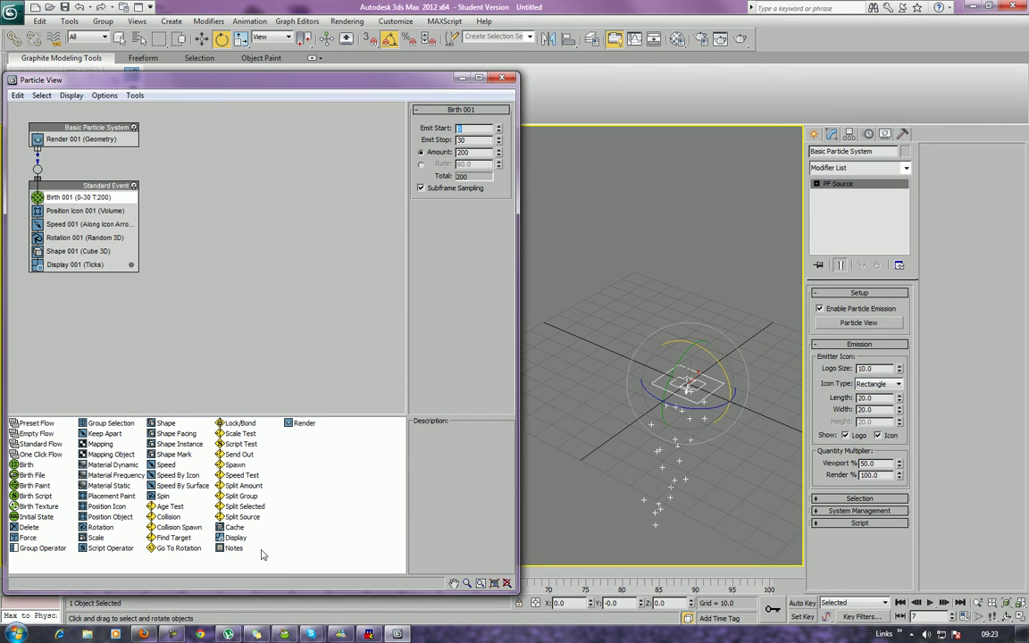
mouse_move(257, 592)
left_mouse_down()
mouse_move(197, 549)
mouse_move(71, 558)
mouse_move(36, 579)
mouse_move(274, 591)
left_mouse_up()
key("r")
key("e")
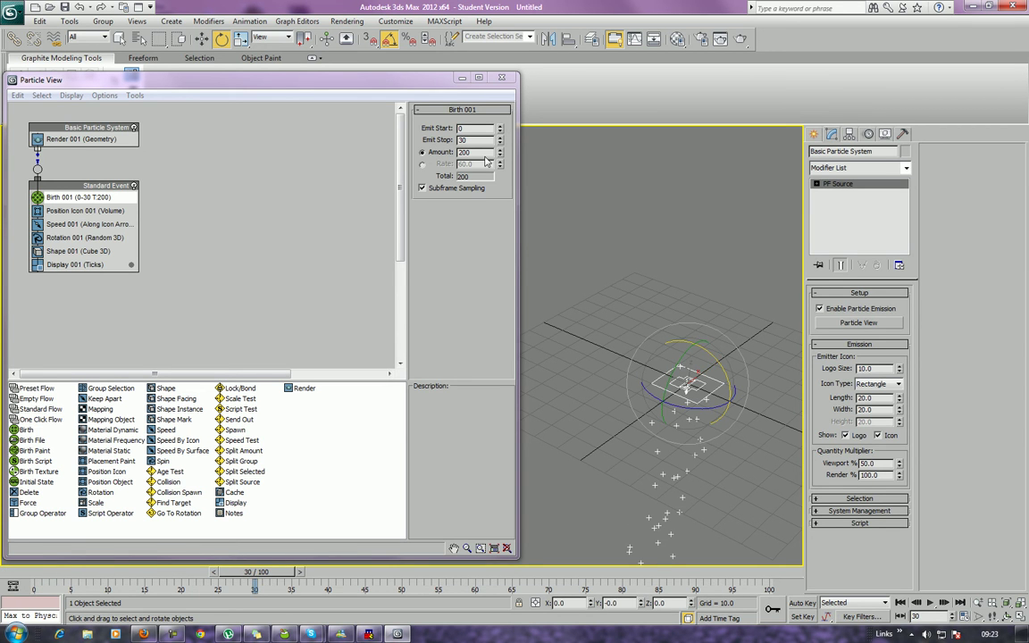
Step: Set the emitter's viewport quantity multiplier to 100%, scrub the timeline to frame 34 and reselect the emitter icon
left_click(484, 151)
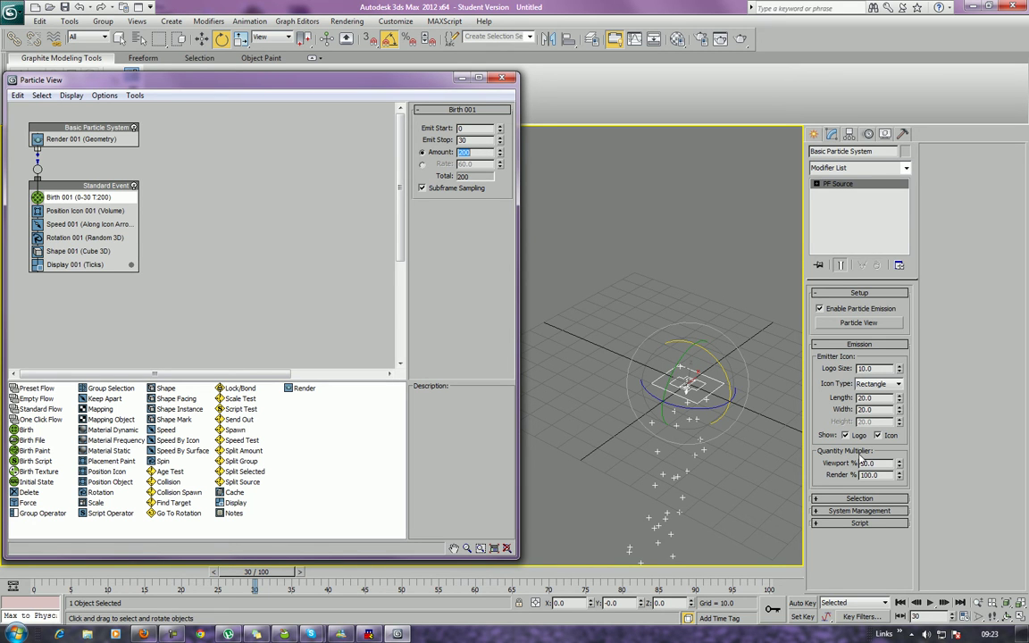
left_click(887, 462)
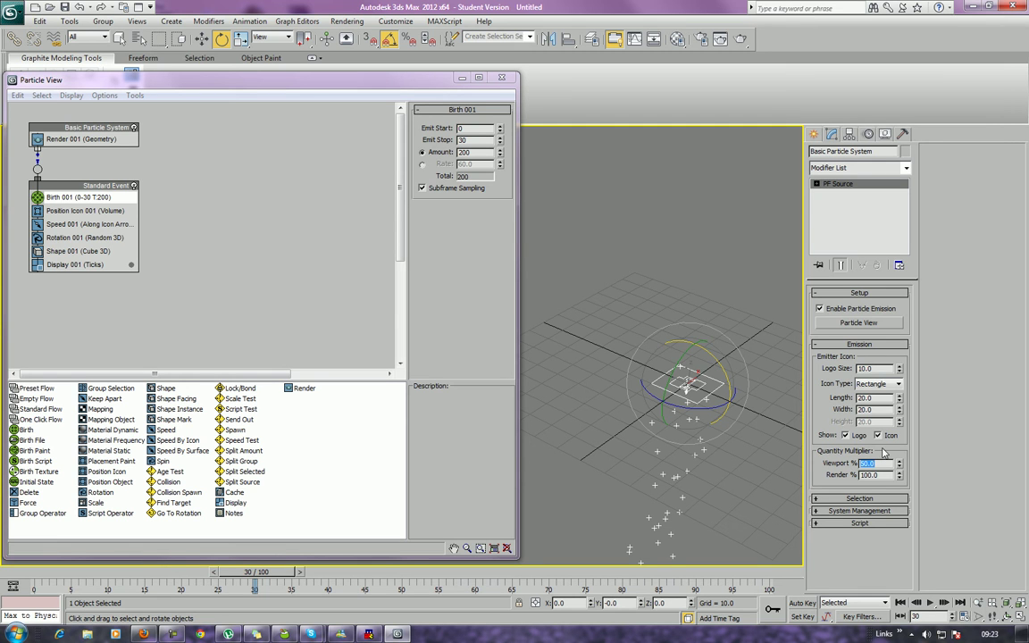
type("100")
key("Return")
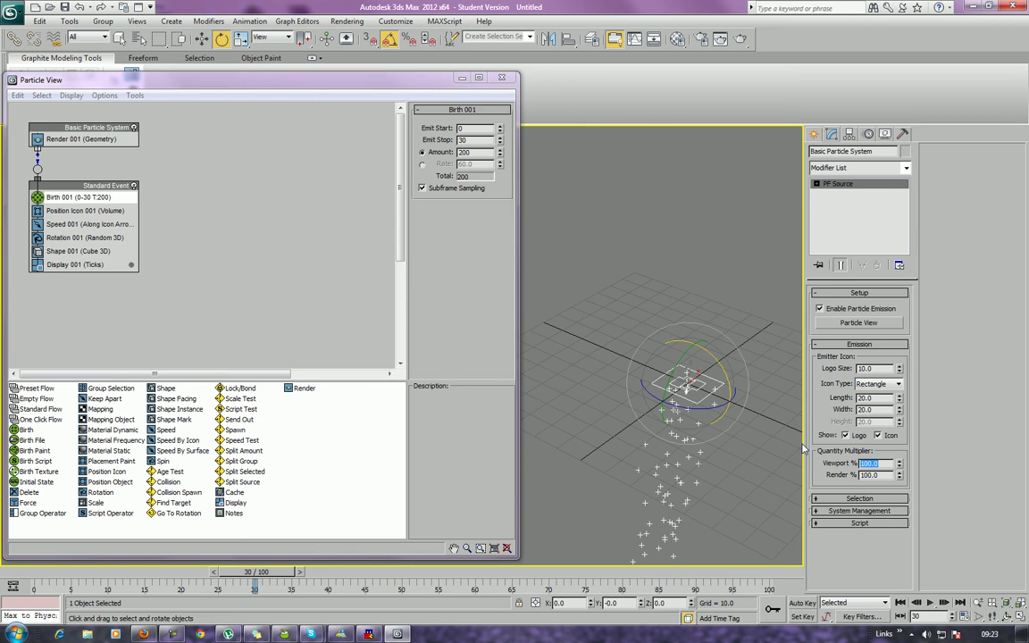
left_click(574, 448)
left_click_drag(261, 573, 290, 573)
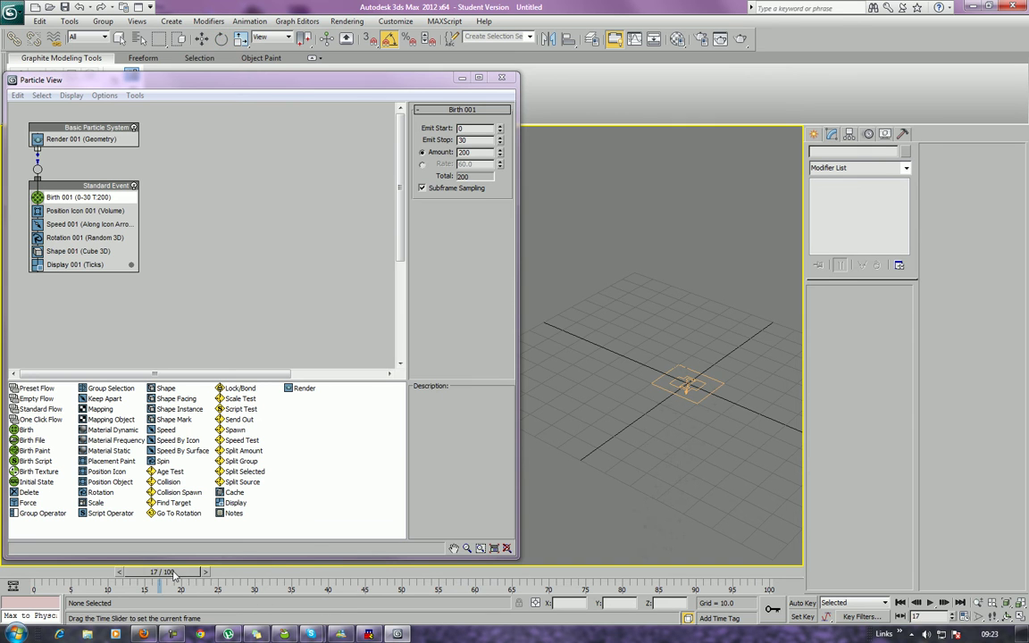
left_click(659, 382)
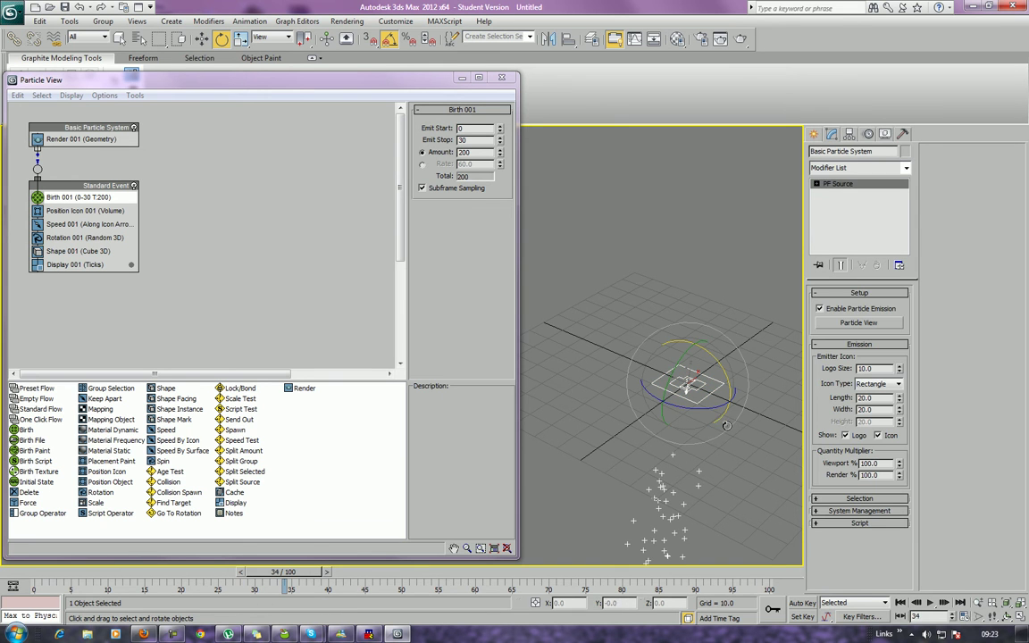
Step: Try the Pivot, Vertices and Edges locations in the Position Icon operator at frame 27 and return it to Volume
left_click(94, 211)
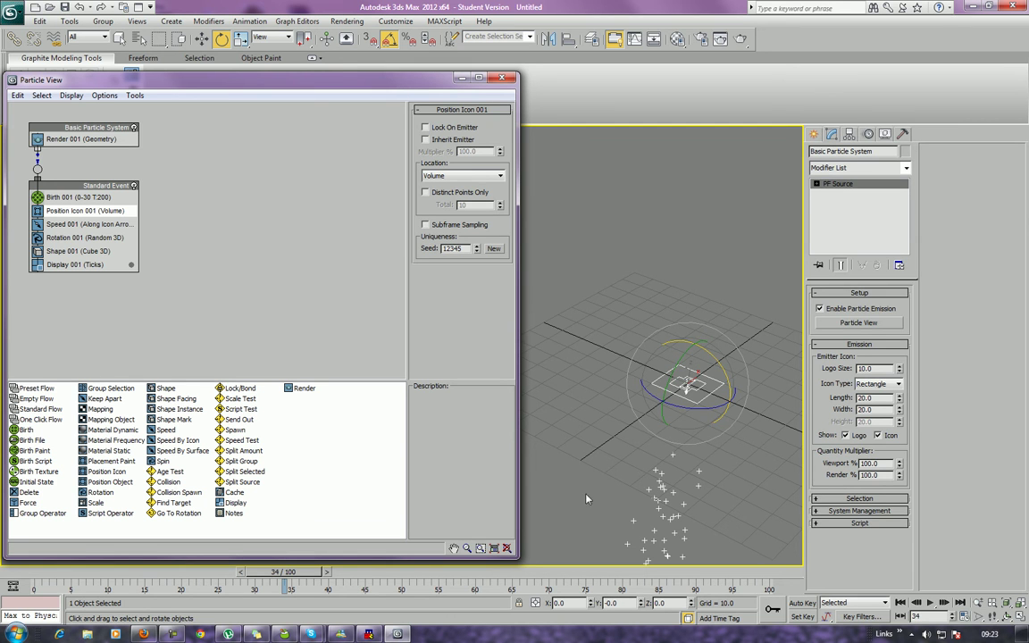
left_click_drag(281, 573, 235, 577)
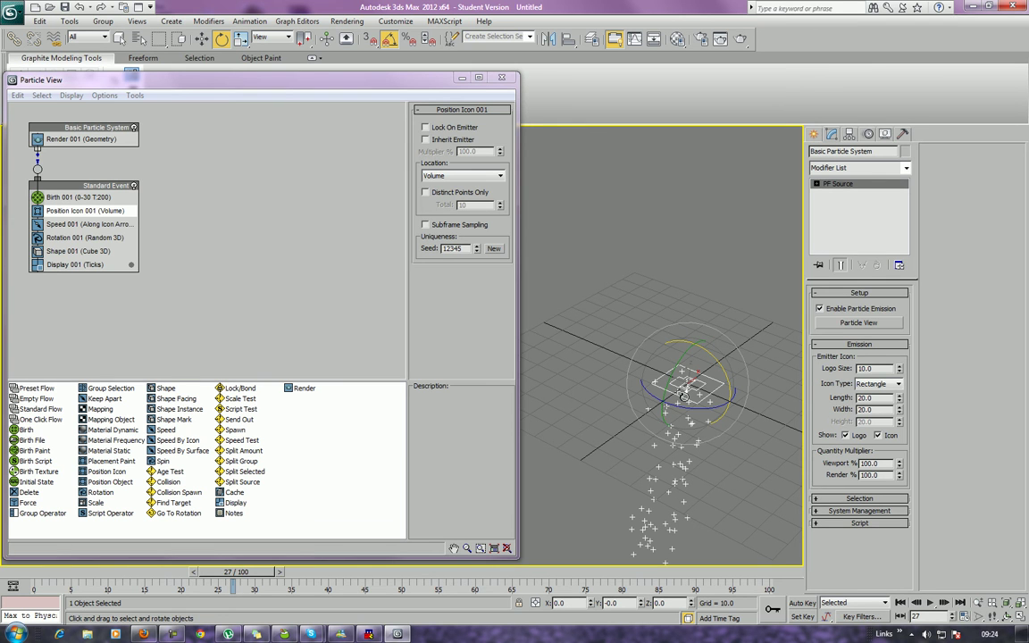
left_click(473, 176)
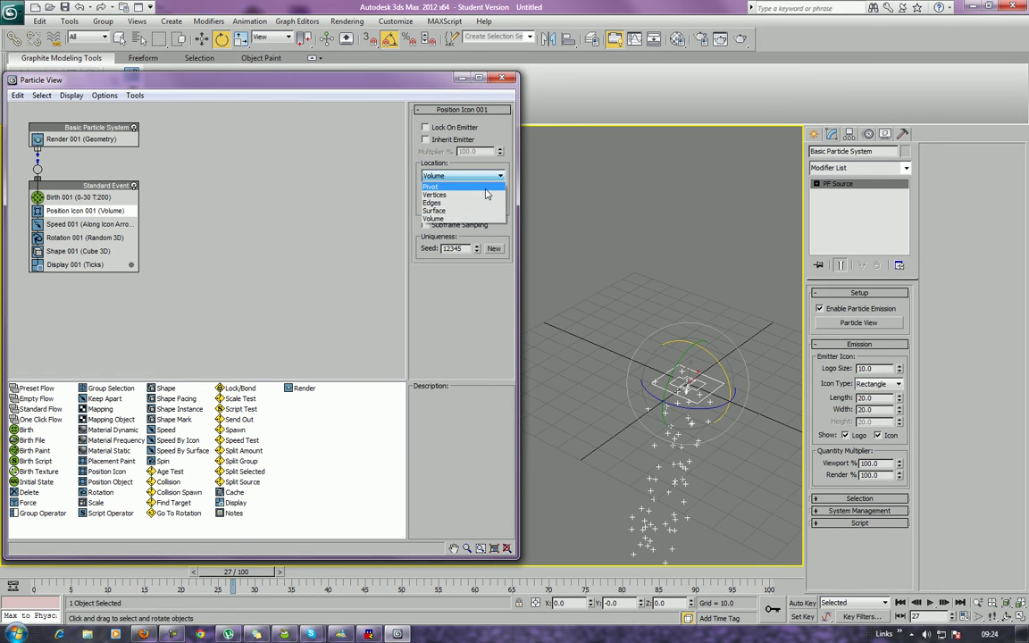
left_click(474, 187)
left_click(482, 176)
left_click(483, 198)
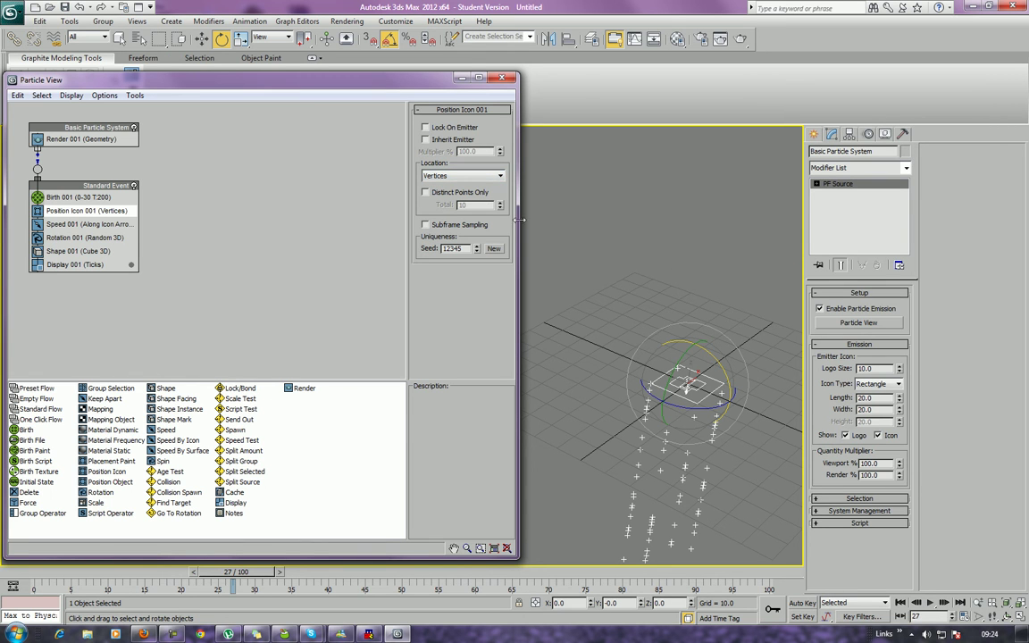
left_click(478, 176)
left_click(484, 208)
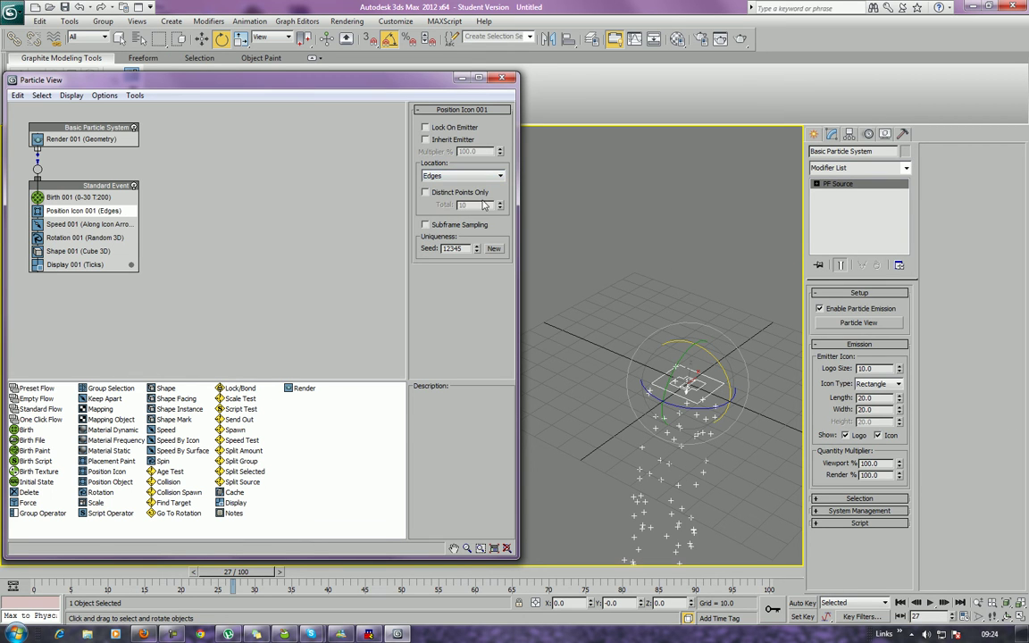
left_click(438, 176)
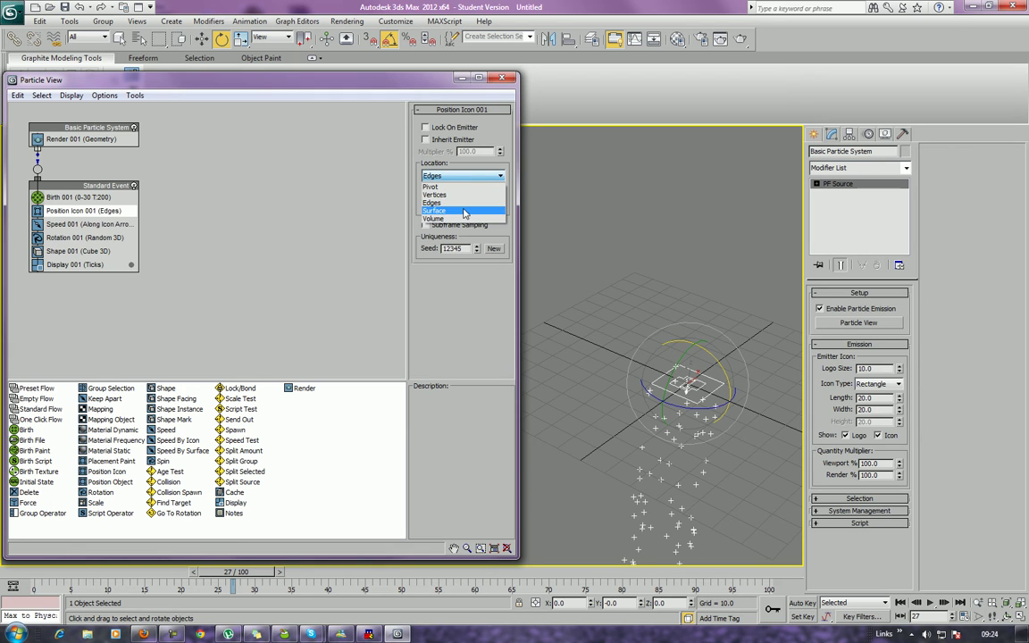
left_click(460, 219)
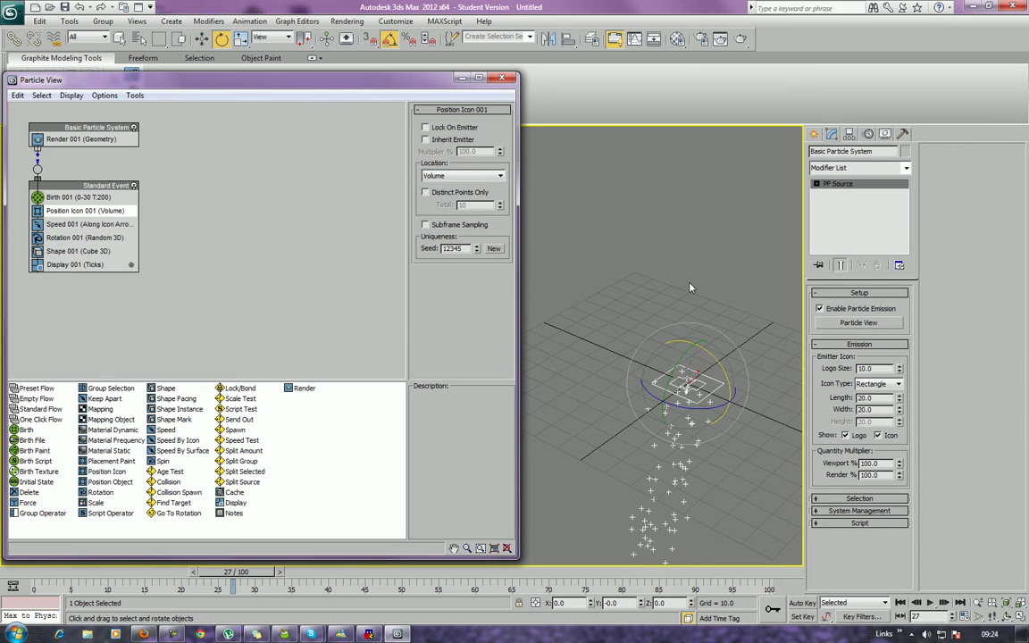
Step: Set the Speed 001 operator's speed to 50 and play the animation from the first frame
left_click(65, 224)
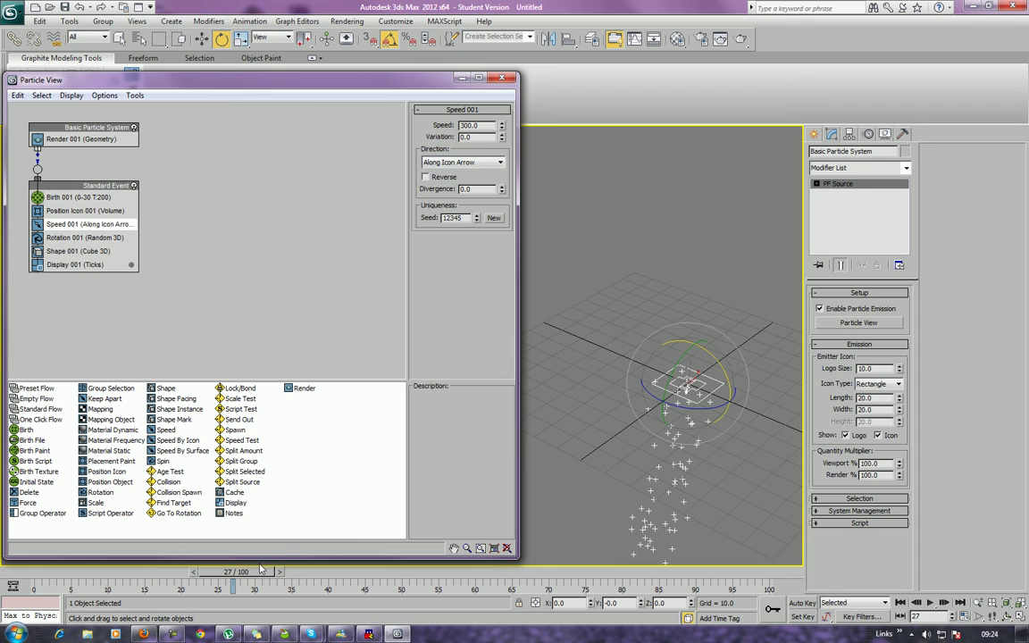
double_click(471, 125)
type("5")
left_click(602, 200)
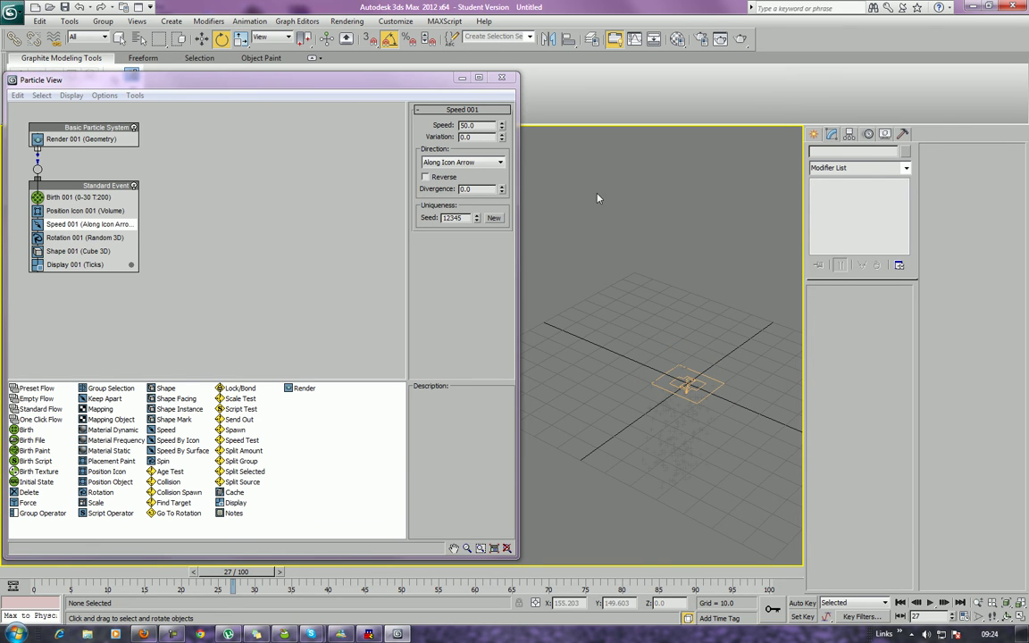
left_click(689, 391)
left_click(900, 603)
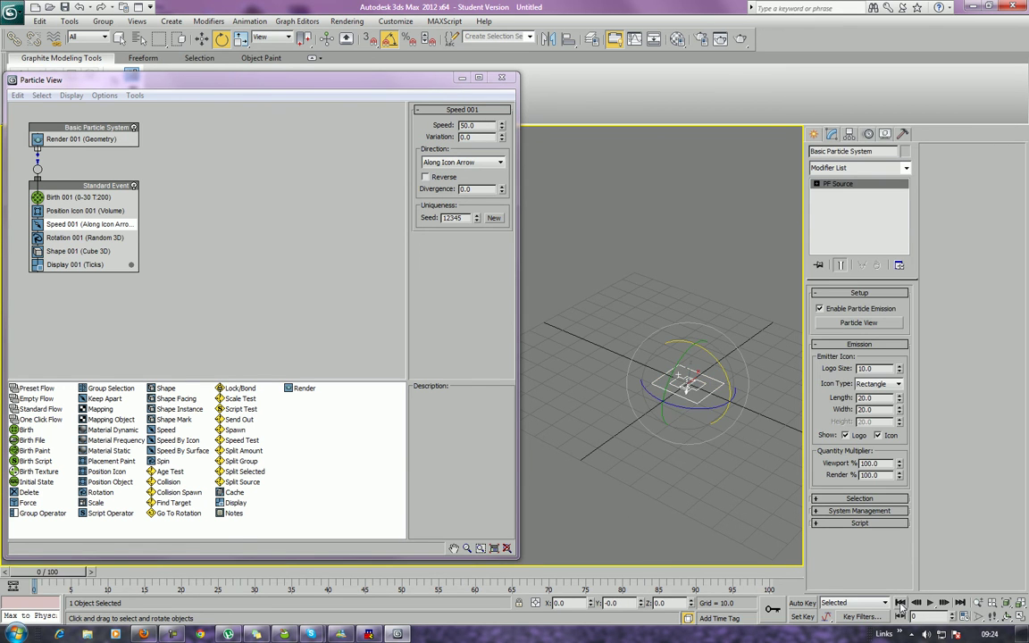
key("/")
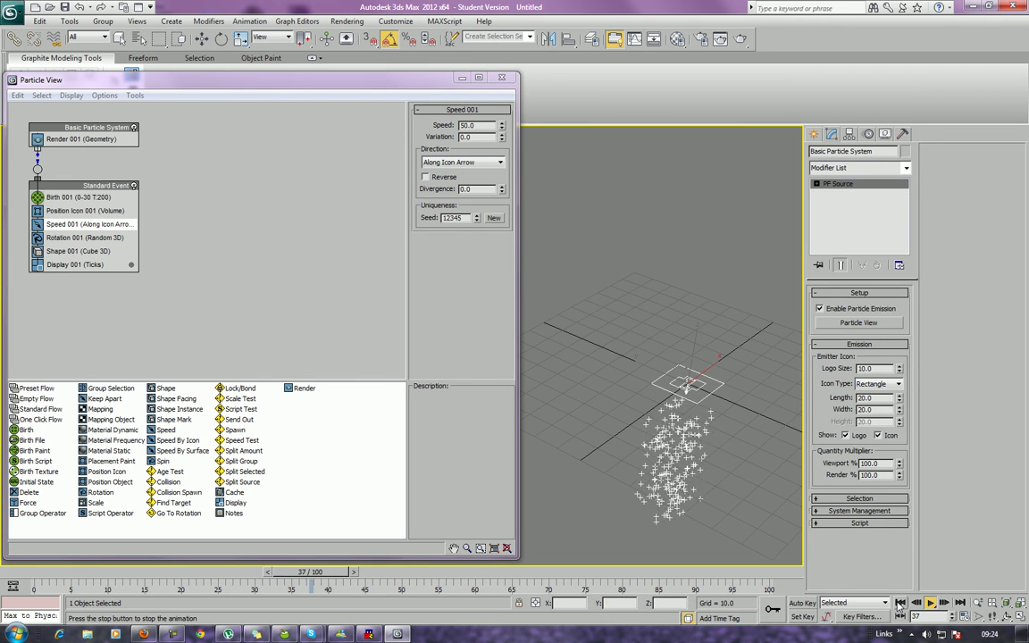
key("/")
Step: Set the Speed 001 operator's speed to 300 and replay the animation from the first frame
double_click(476, 126)
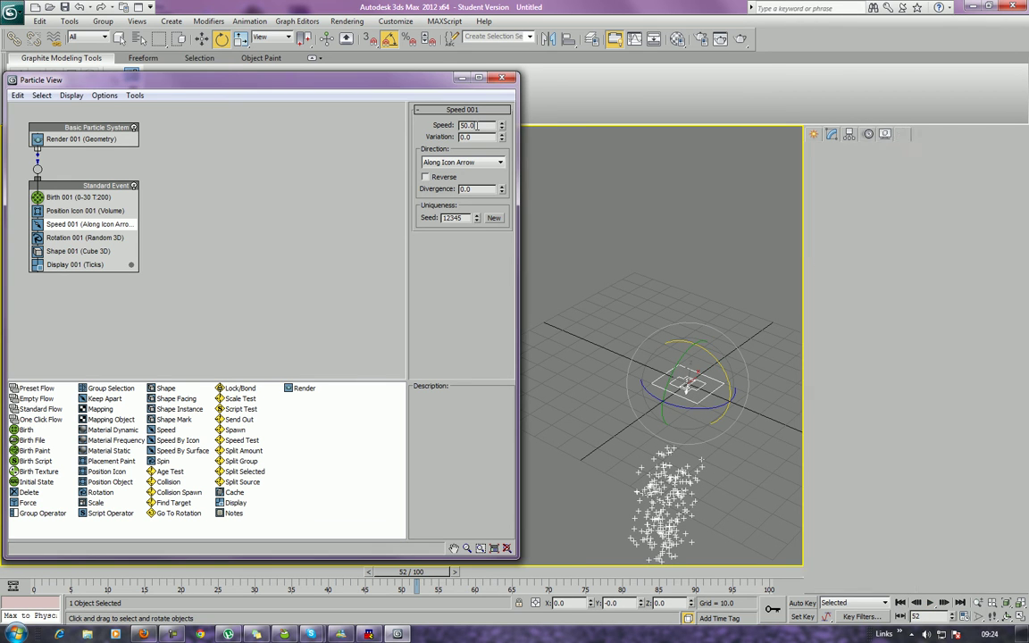
type("300")
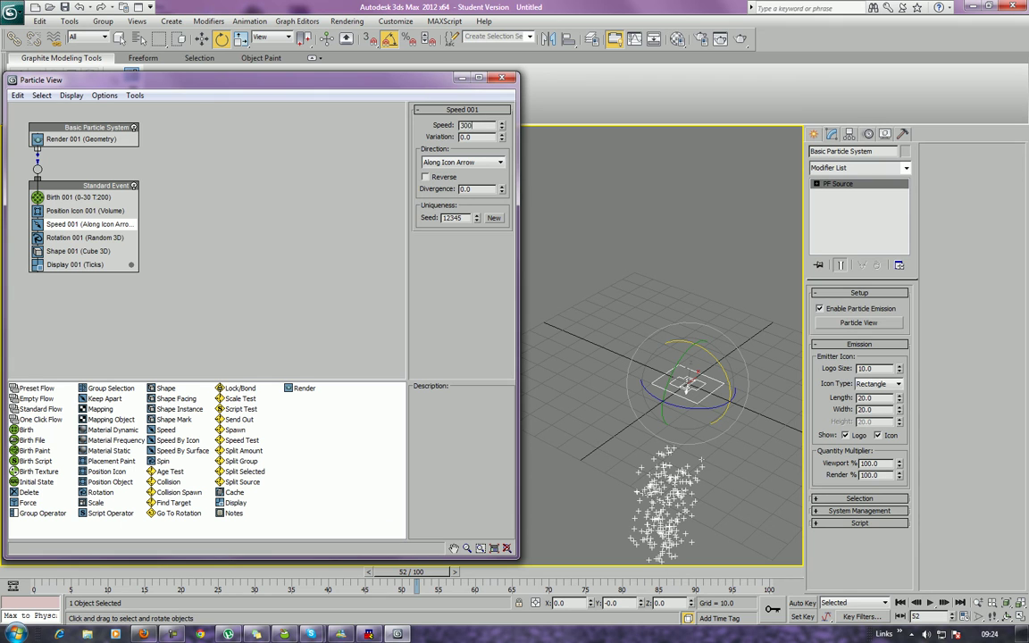
key("Return")
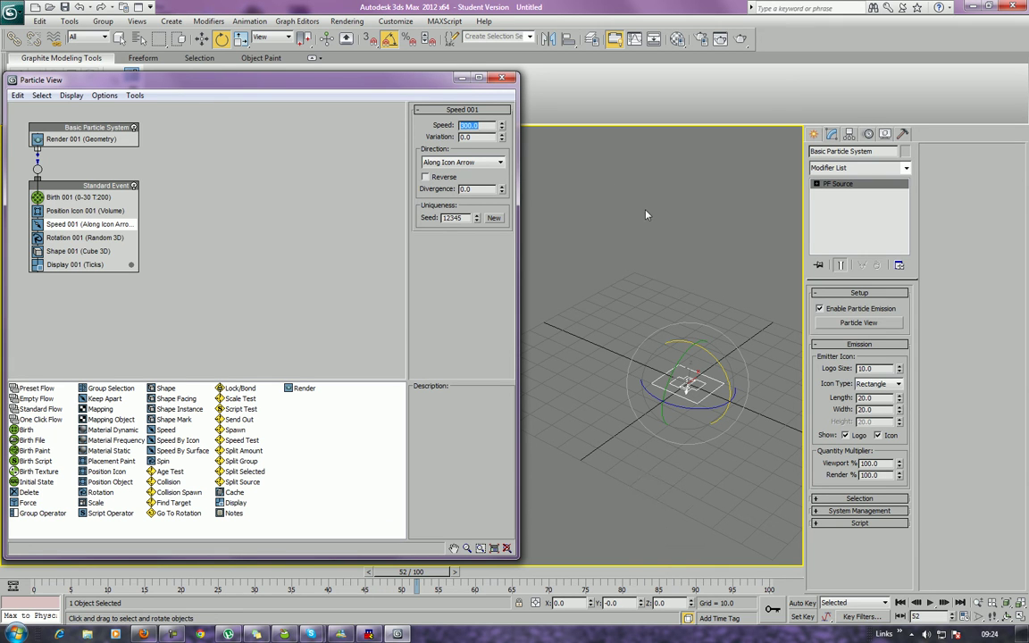
left_click(900, 603)
left_click(930, 604)
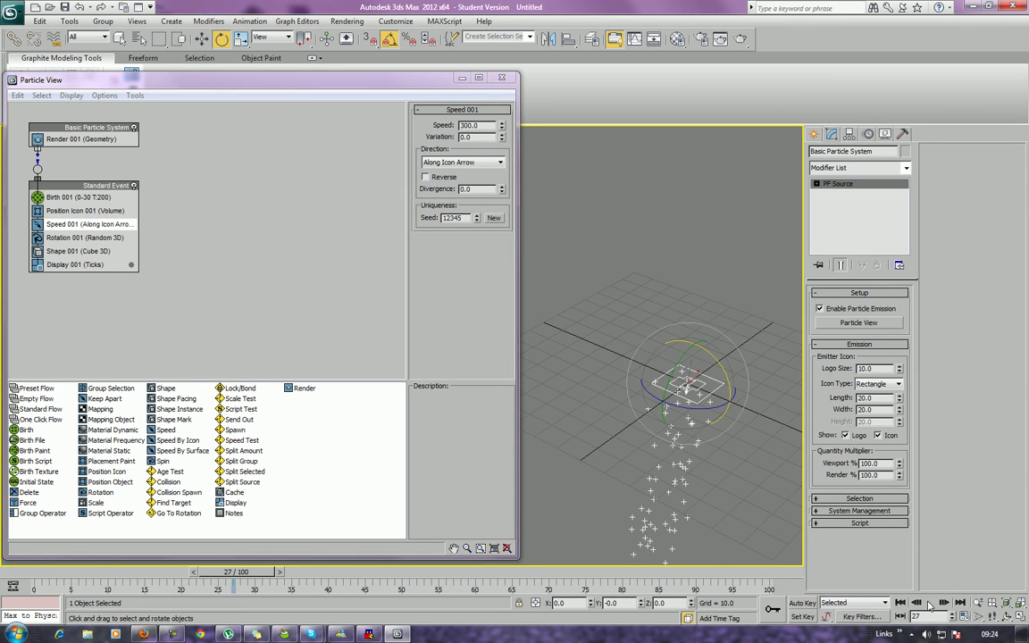
Step: Set the Speed 001 operator's variation to 50 and play the animation from the start
double_click(467, 137)
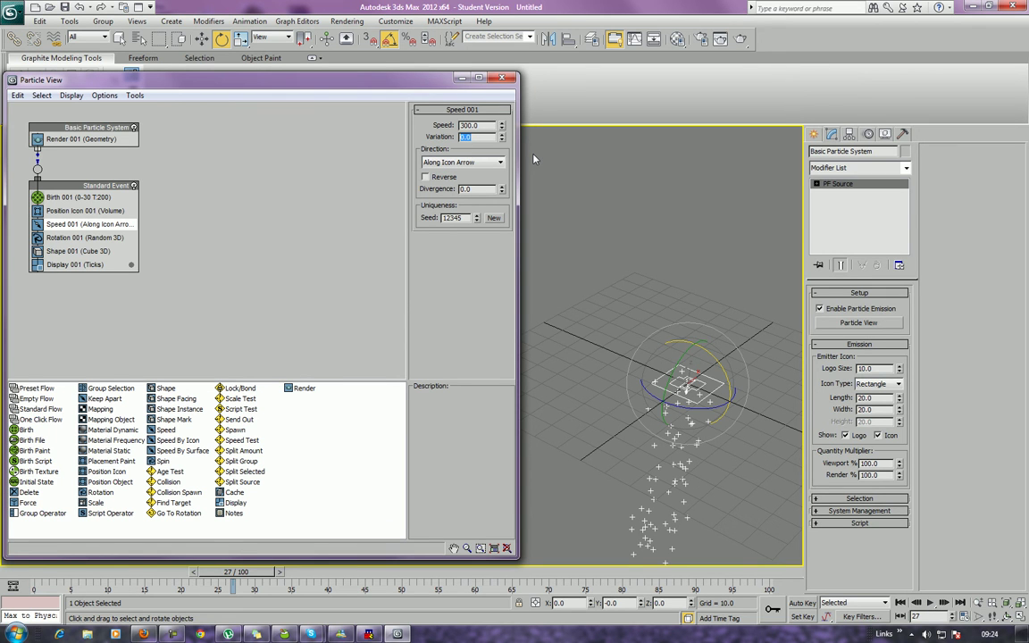
mouse_move(501, 136)
left_mouse_down()
mouse_move(444, 112)
mouse_move(454, 127)
mouse_move(451, 63)
mouse_move(484, 198)
mouse_move(432, 215)
mouse_move(505, 32)
mouse_move(451, 70)
mouse_move(419, 171)
mouse_move(499, 150)
left_mouse_up()
double_click(485, 138)
type("50")
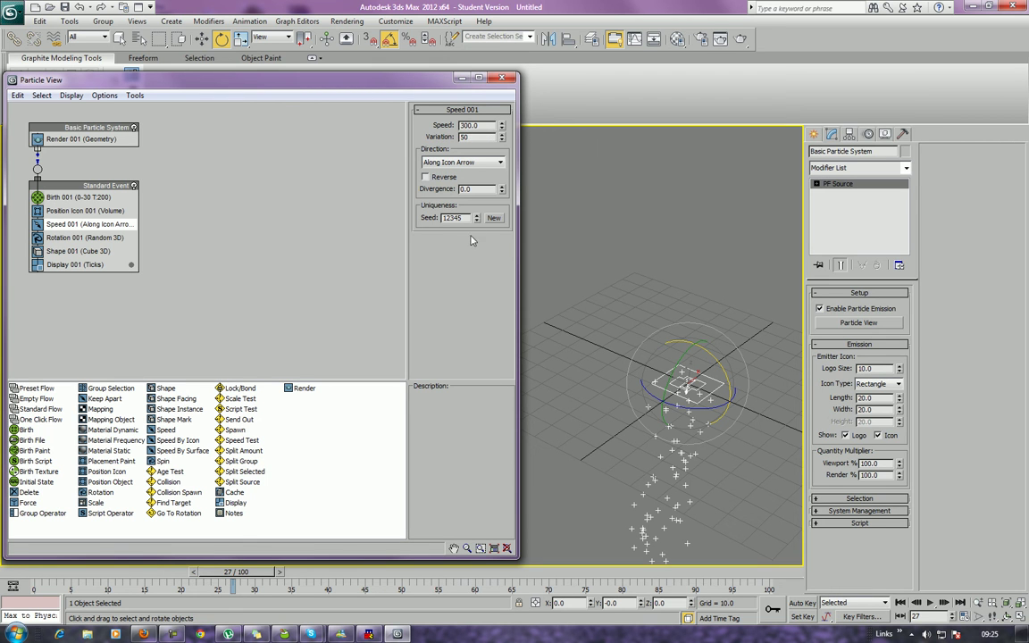
left_click(901, 603)
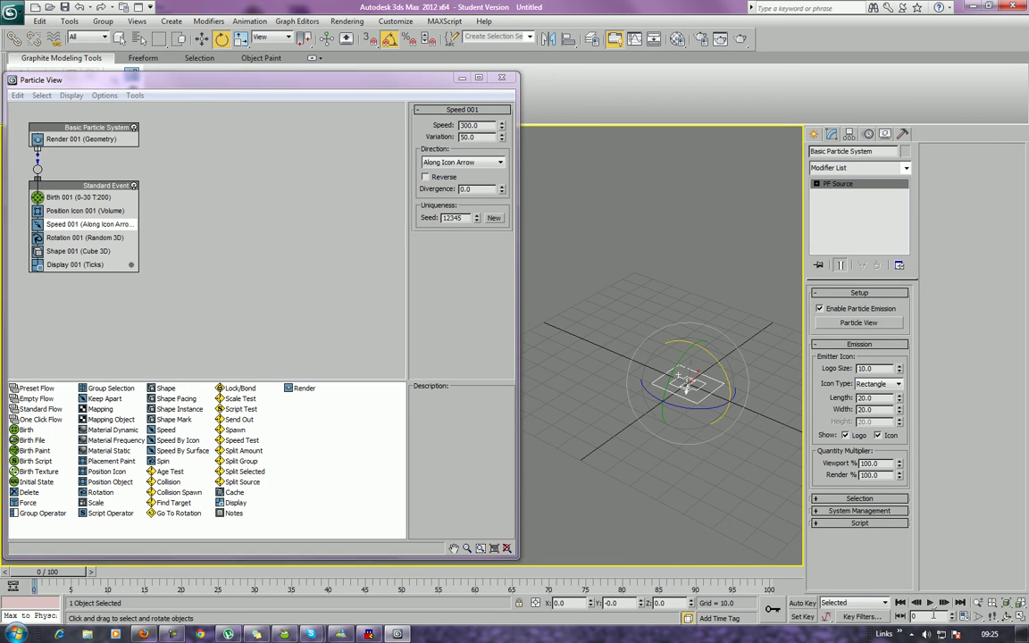
left_click(930, 603)
key("e")
key("Home")
Step: Set the Speed 001 operator's variation to 300, play the animation and return to frame 0
double_click(467, 137)
type("300")
key("Return")
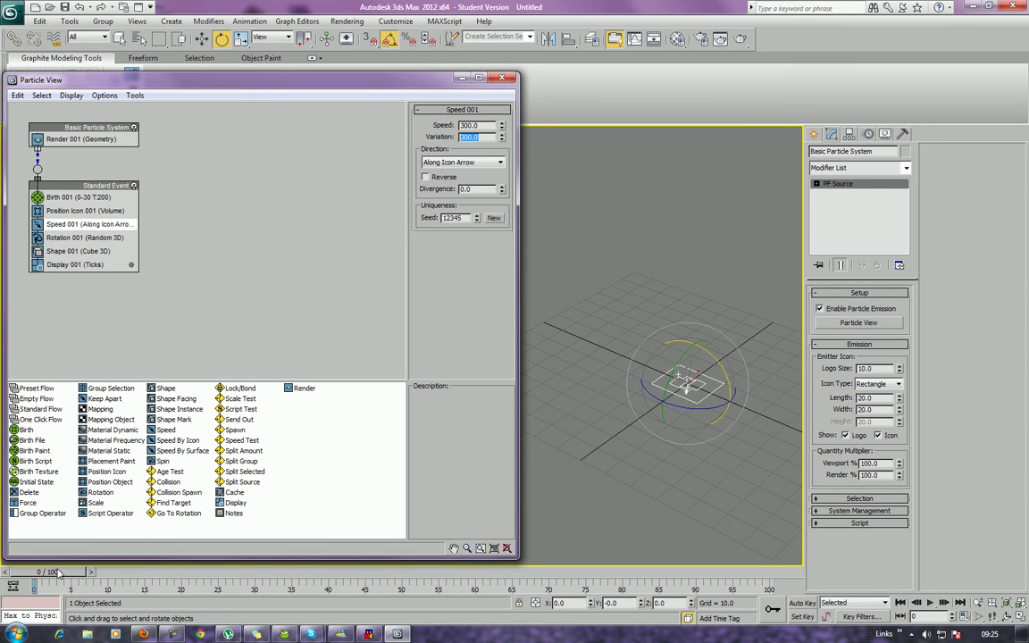
mouse_move(58, 572)
left_mouse_down()
mouse_move(158, 579)
mouse_move(40, 579)
left_mouse_up()
key("e")
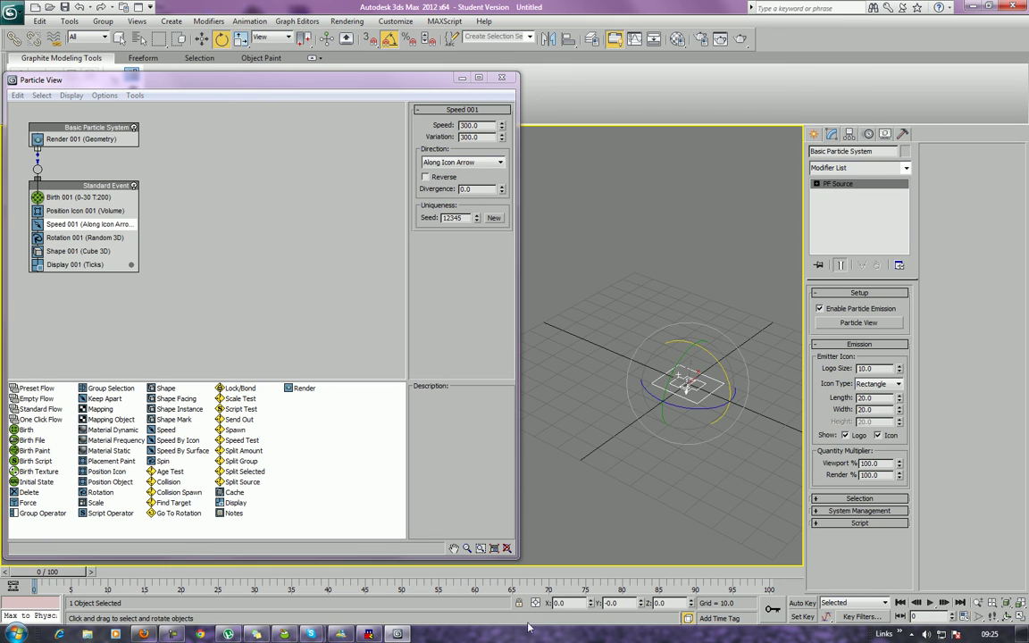
left_click(930, 603)
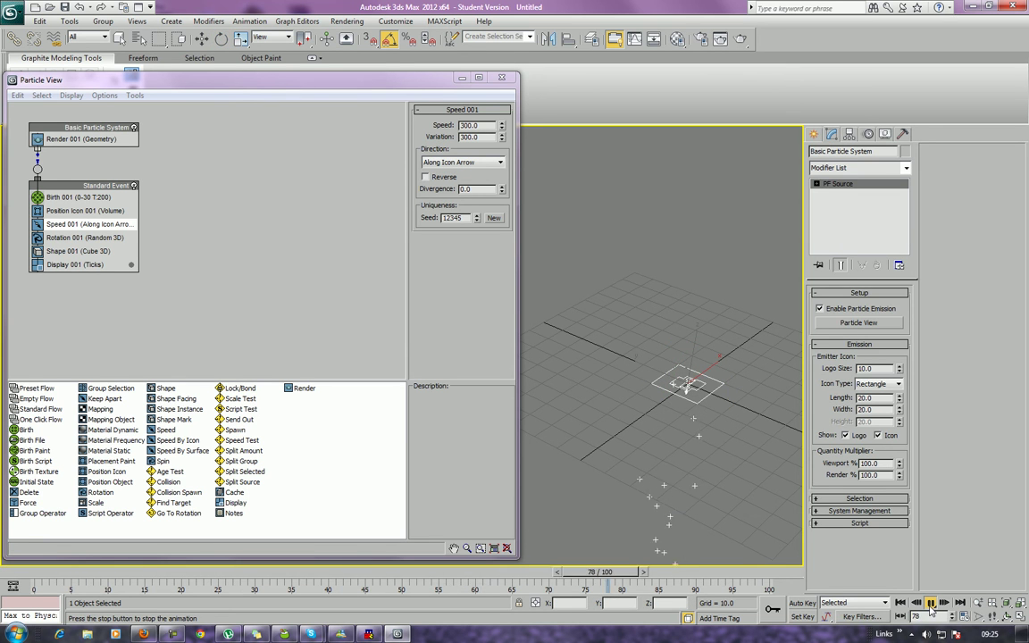
left_click(930, 603)
left_click(901, 603)
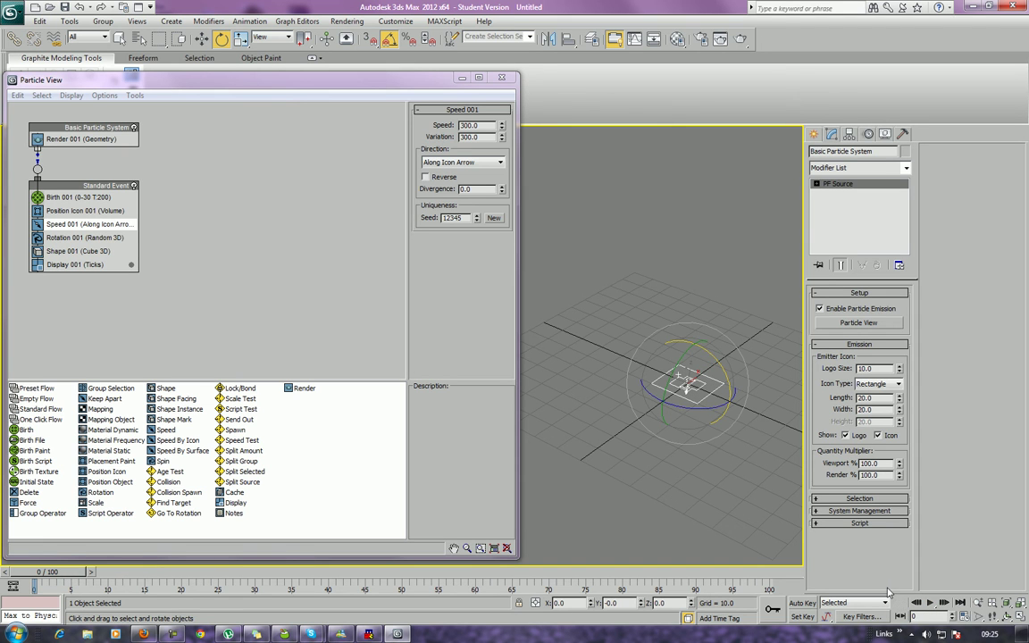
Step: Set the Speed 001 operator's variation to 0, enable Reverse, and scrub the animation, ending on frame 0
type("0")
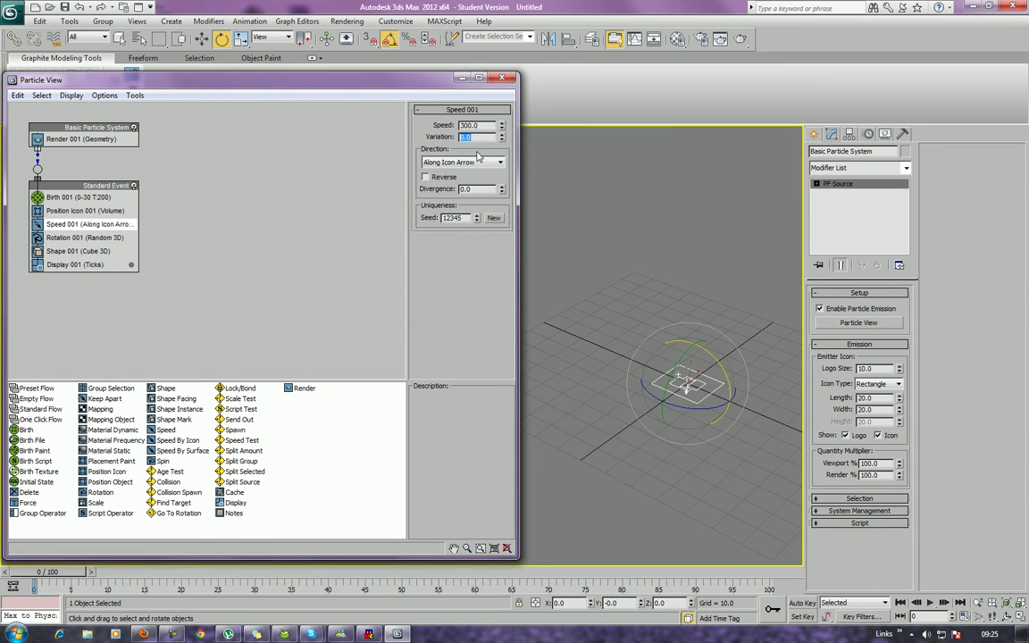
left_click(425, 178)
left_click_drag(67, 572, 33, 582)
key("e")
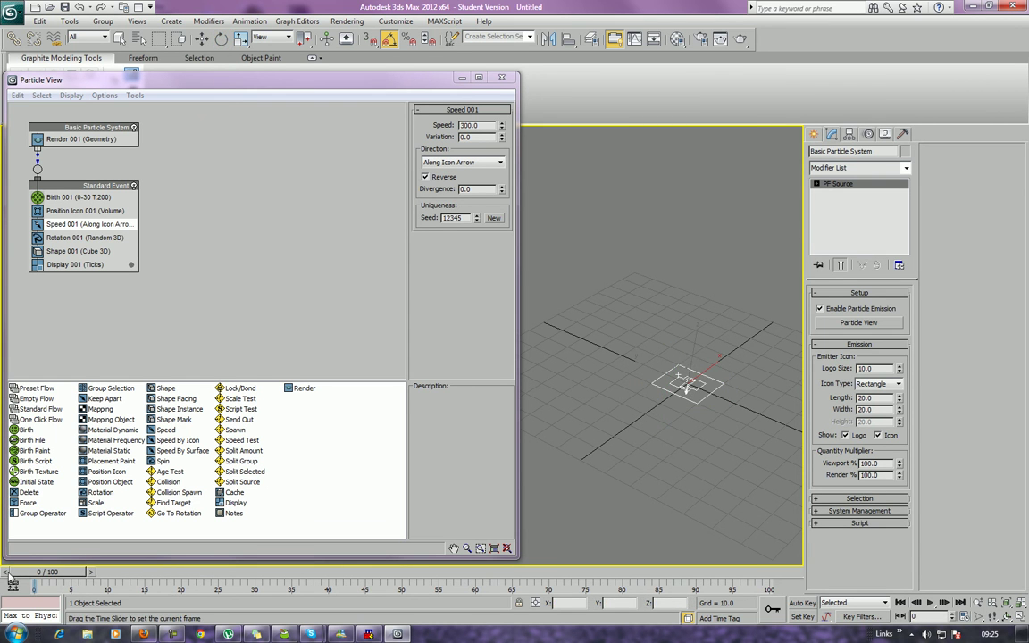
Step: Set the Speed 001 operator's direction to Random 3D and scrub the animation to frame 8
left_click(450, 162)
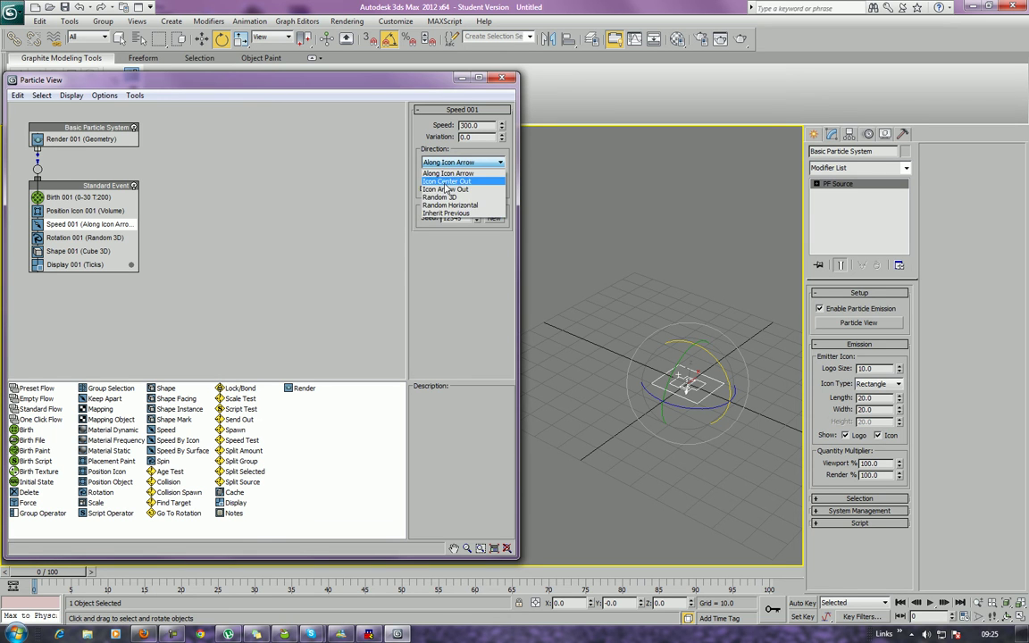
left_click(440, 196)
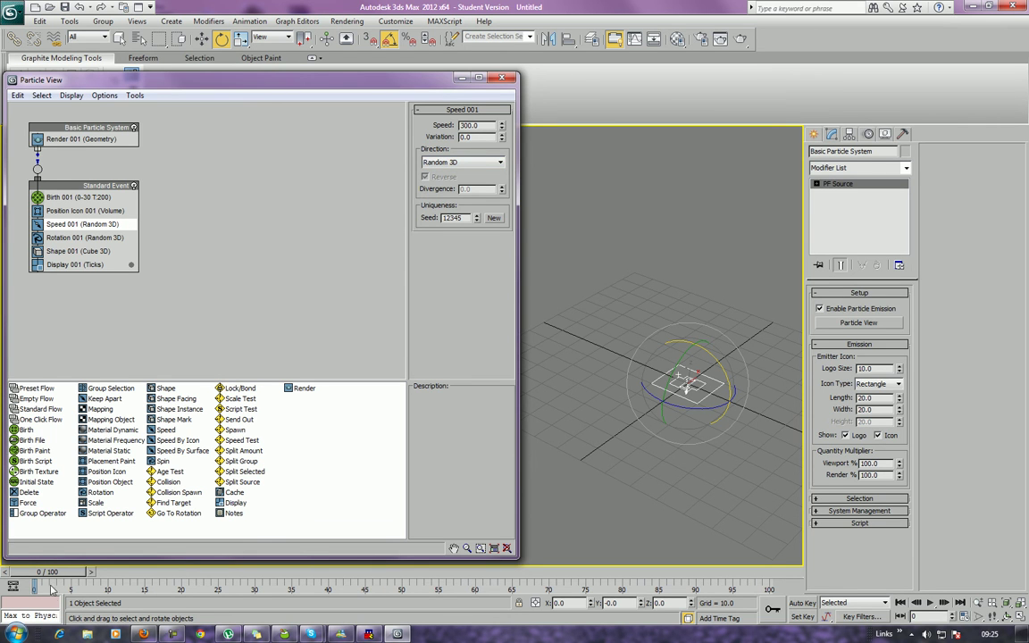
left_click_drag(52, 576, 108, 576)
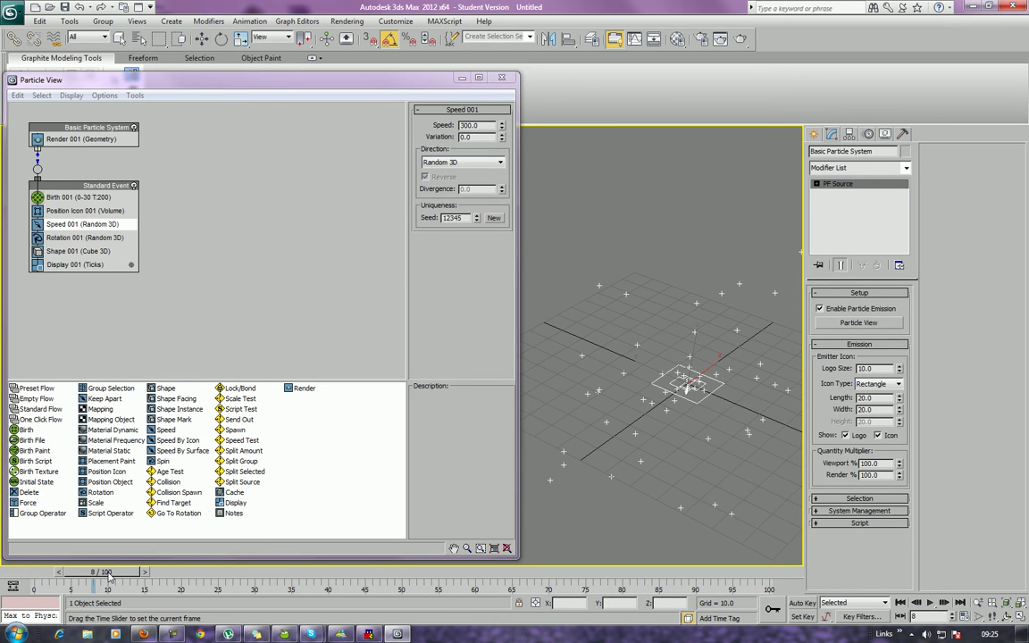
Step: Try the Icon Center Out, Icon Arrow Out and Random Horizontal directions on the Speed 001 operator
left_click(456, 163)
left_click(455, 181)
left_click(463, 162)
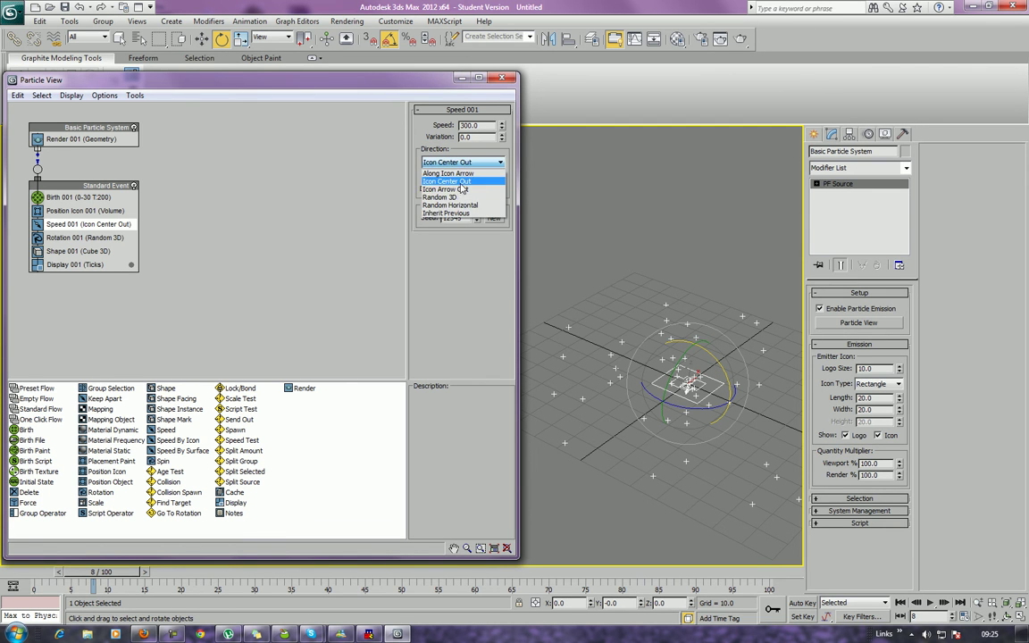
left_click(462, 188)
left_click(465, 162)
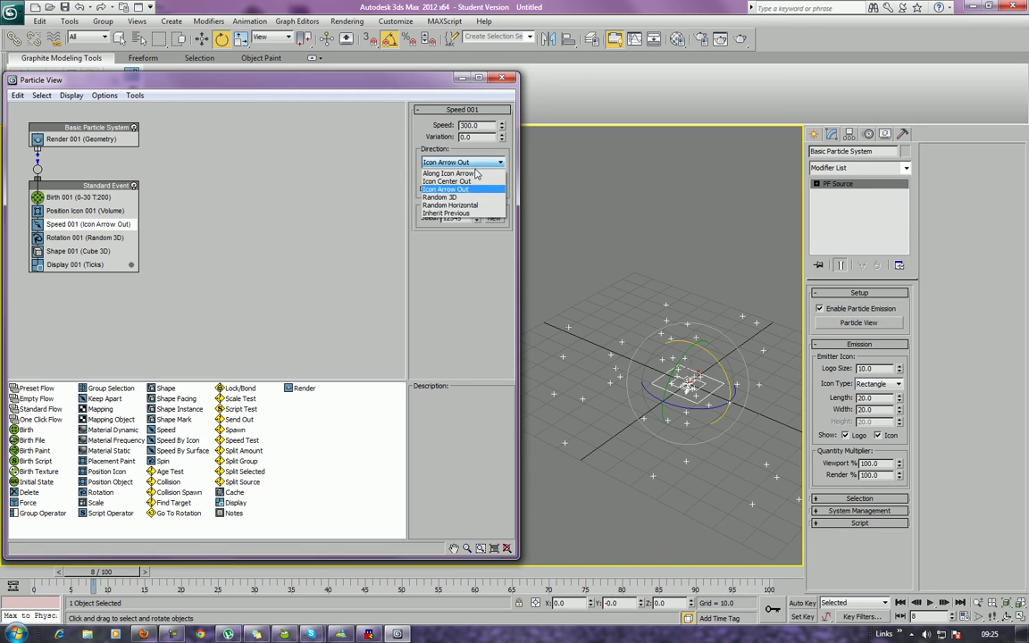
left_click(427, 204)
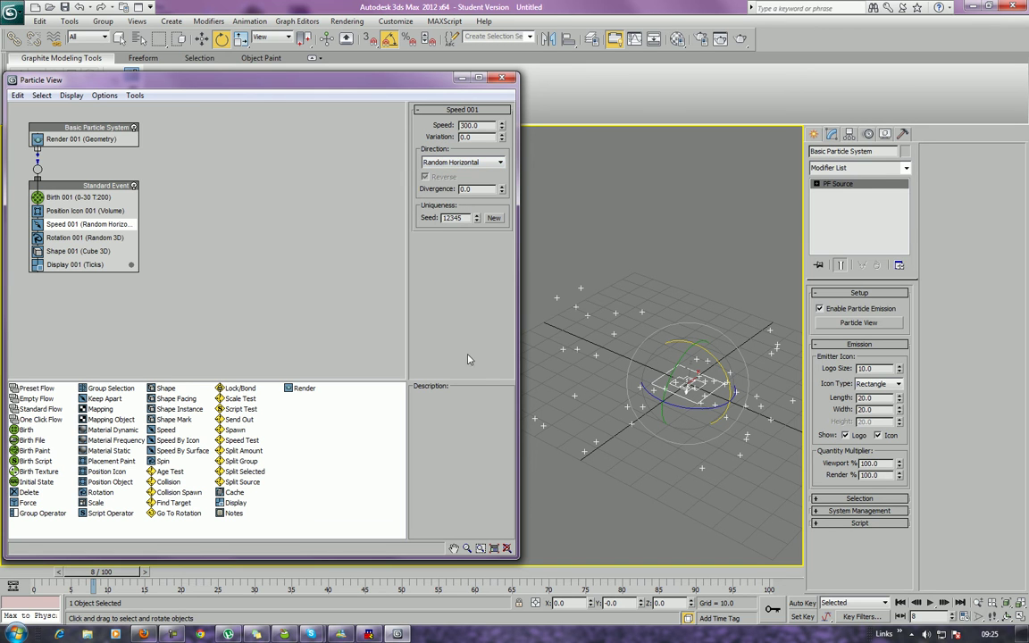
Step: Set the Speed 001 operator's direction to Along Icon Arrow and turn off Reverse
left_click(496, 166)
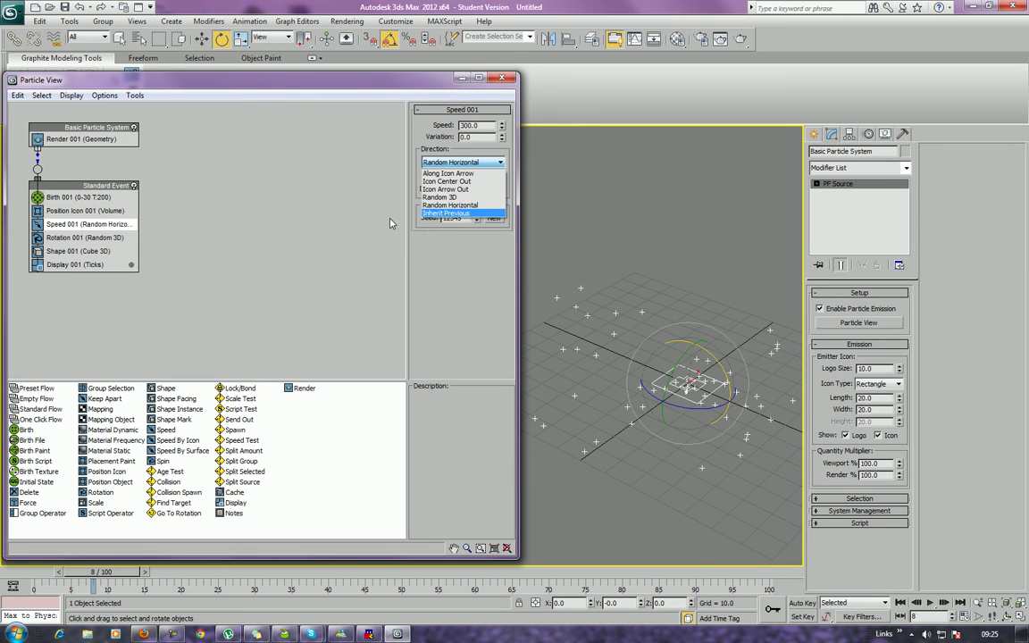
left_click(448, 173)
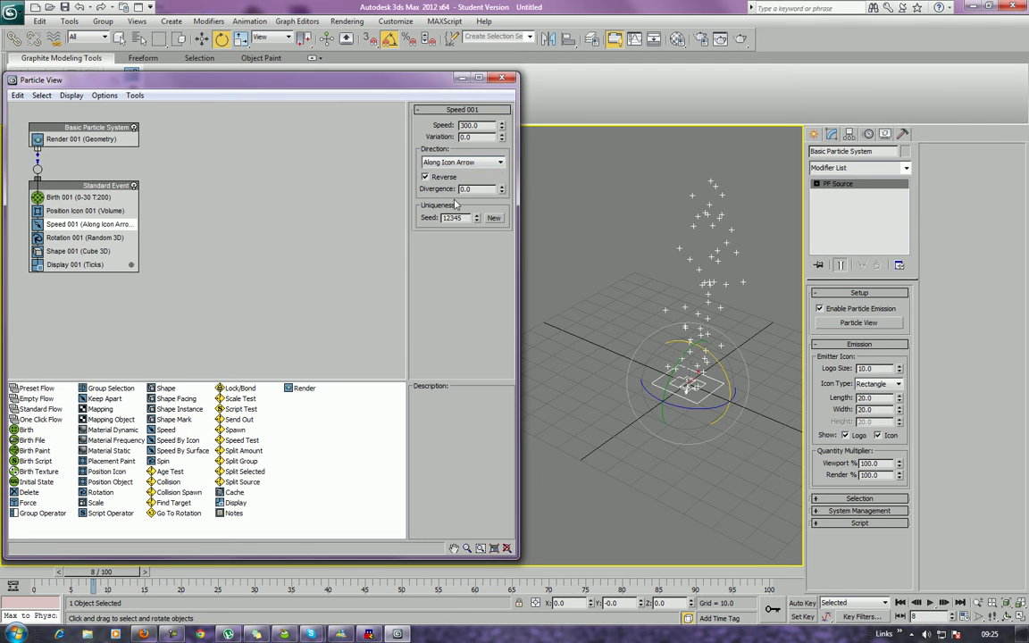
left_click(426, 177)
Step: Raise the Speed 001 operator's divergence to 27.5 and scrub the animation back to frame 0
left_click_drag(502, 193, 505, 157)
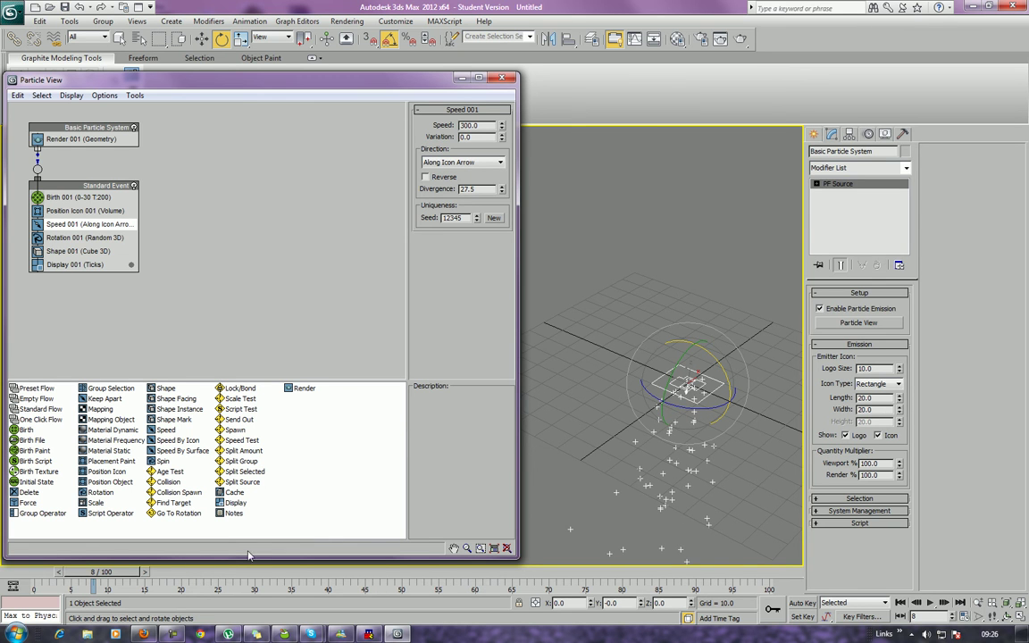
left_click_drag(134, 572, 54, 579)
key("e")
Step: Set the Speed 001 operator's divergence to 0 and deselect the operator
double_click(477, 190)
type("0")
left_click(290, 234)
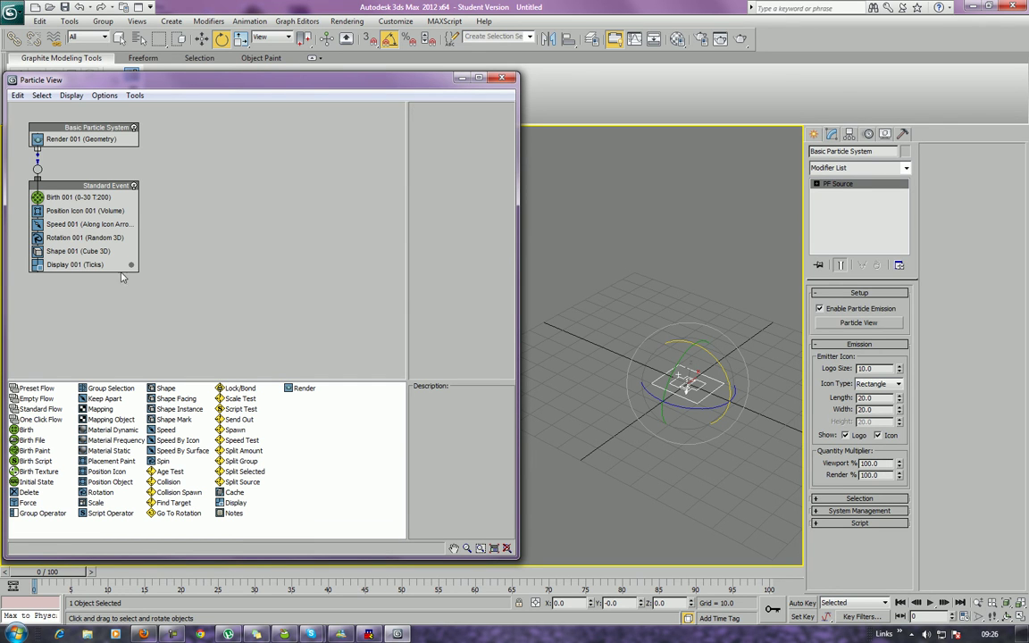
Step: Enable scaling on the Shape 001 operator, with a scale of 100% and a variation of 50%
left_click(96, 238)
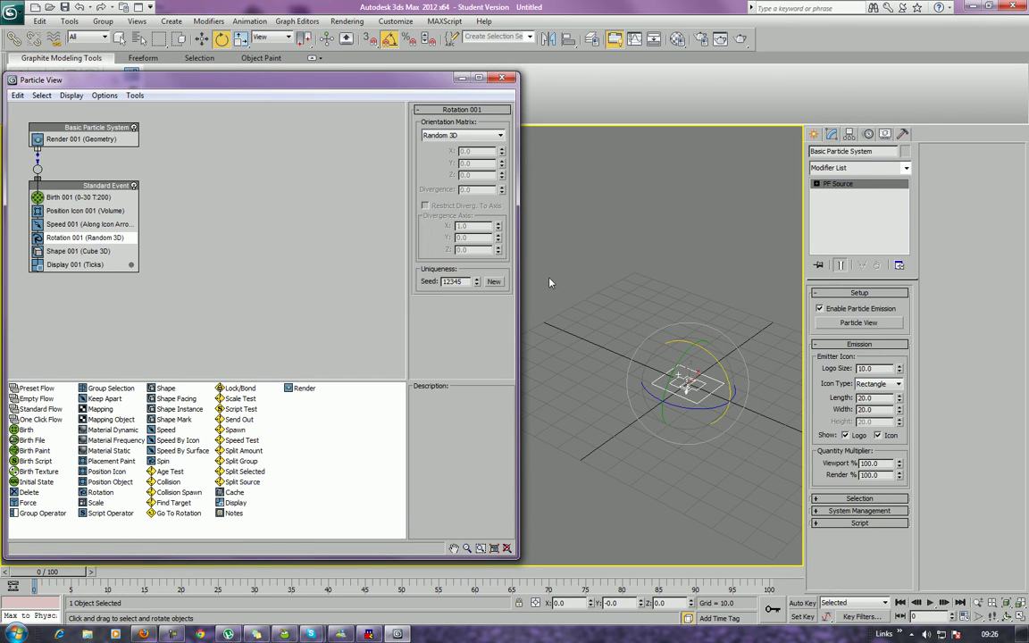
left_click(72, 257)
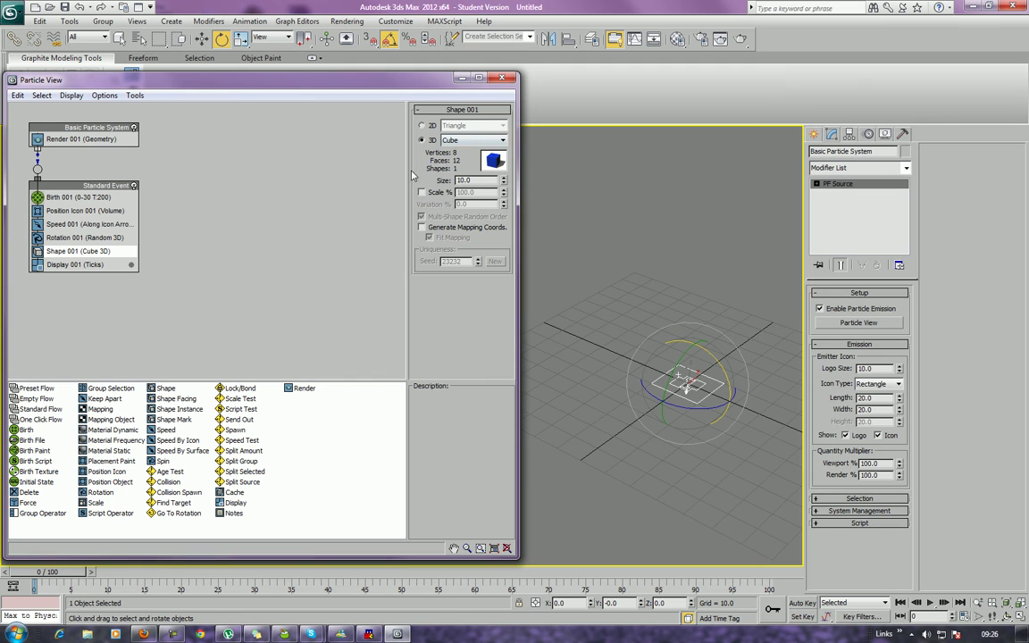
left_click(479, 140)
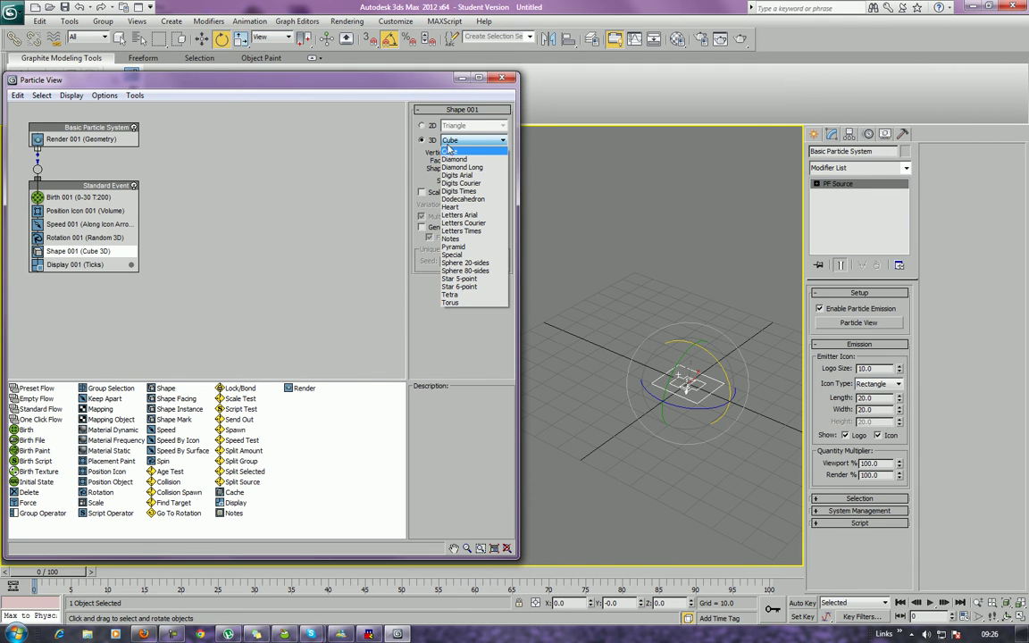
left_click(402, 350)
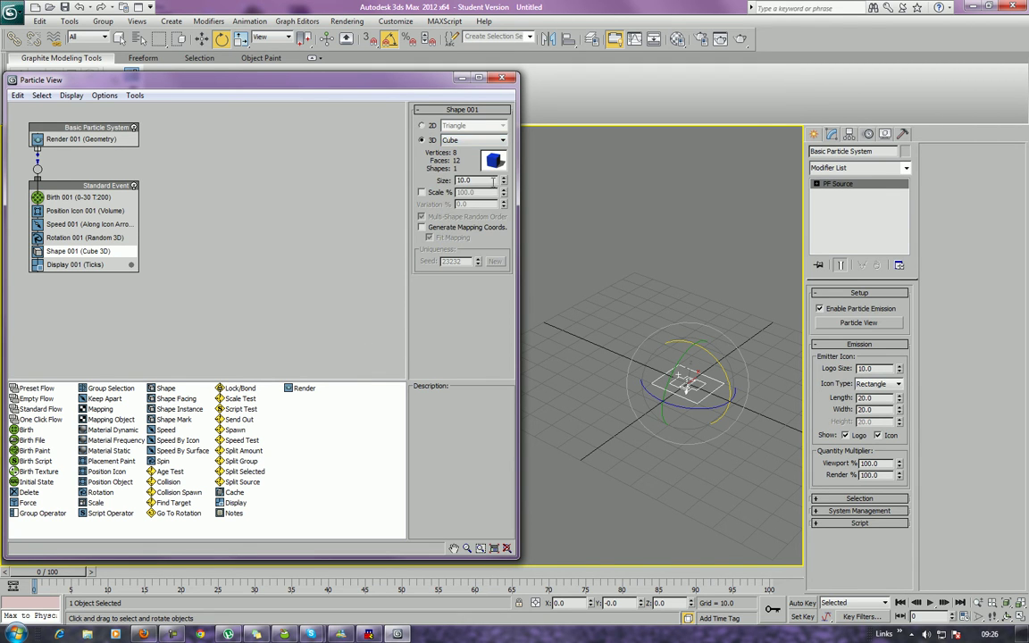
left_click(425, 195)
left_click_drag(503, 204, 510, 169)
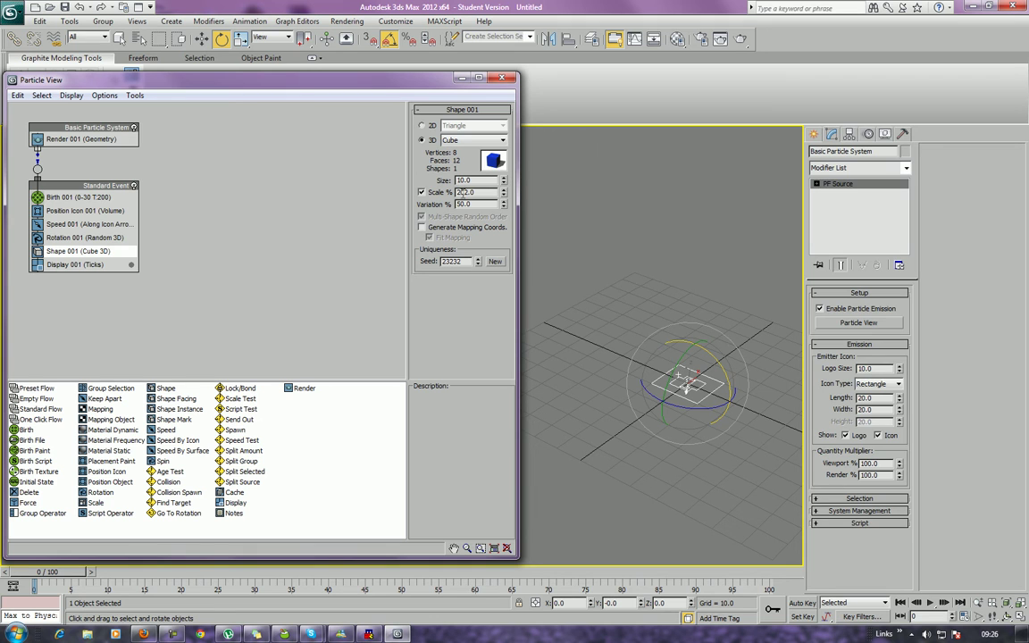
type("1")
Step: Scrub the animation to frame 7, render the Perspective view, and put the rendered image away
left_click_drag(39, 584, 98, 579)
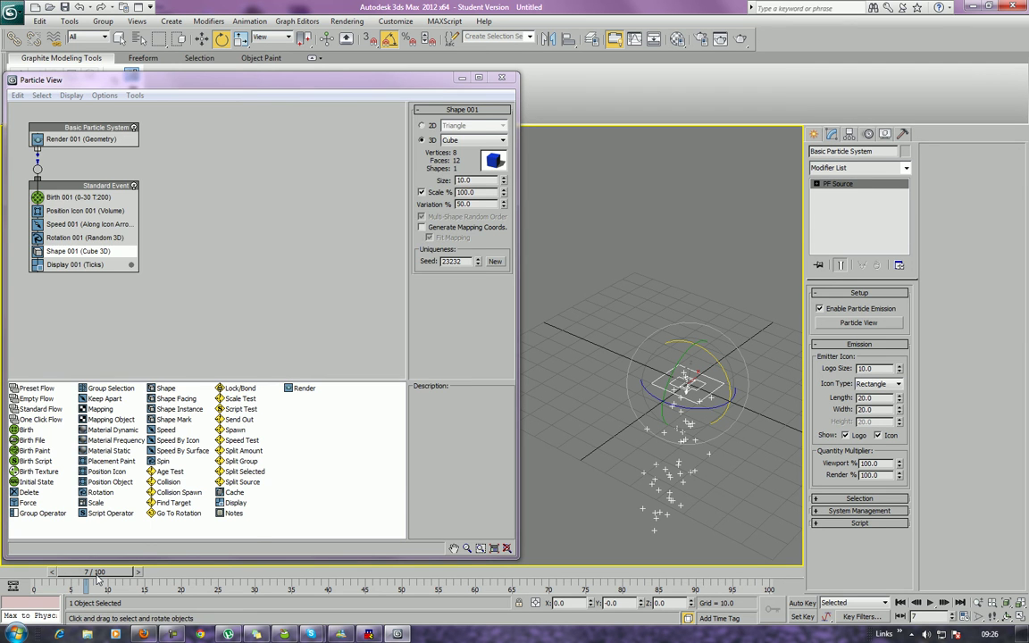
key("shift+q")
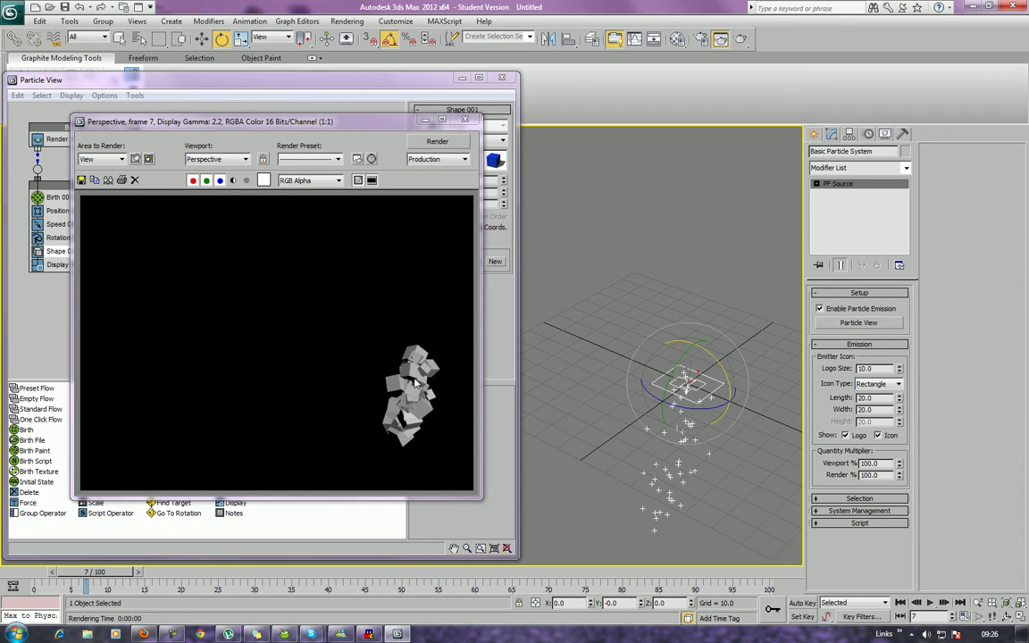
left_click(425, 119)
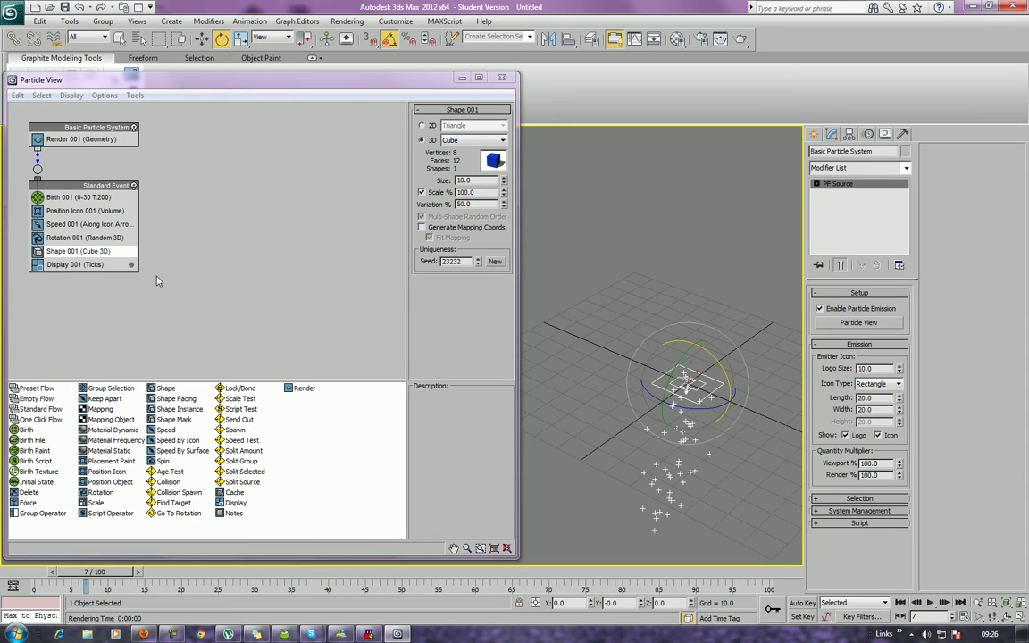
Step: Try the Circles and Lines display types on the Display 001 operator
left_click(105, 264)
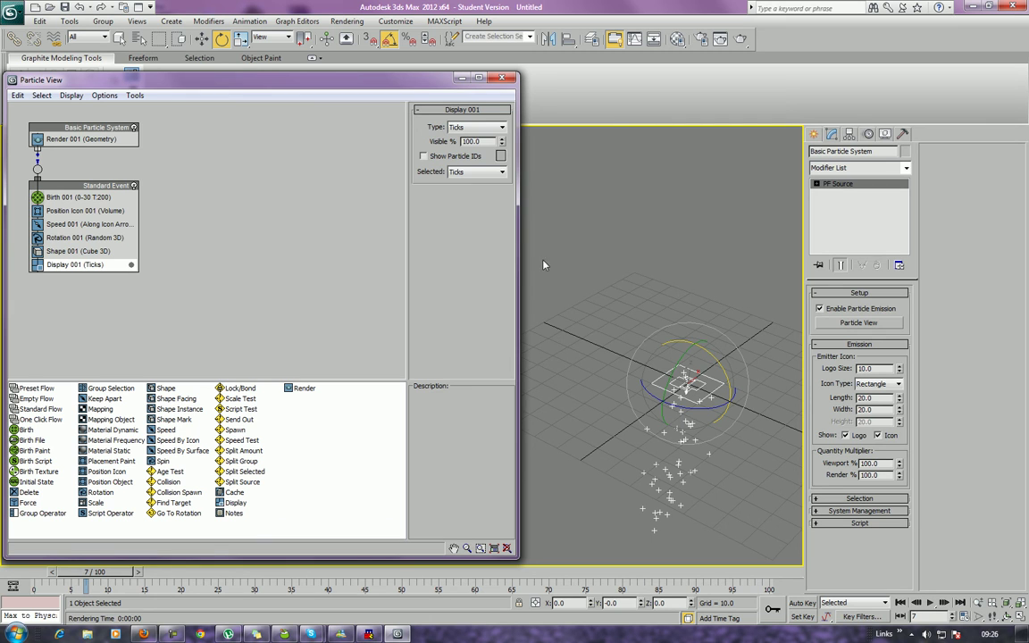
left_click(501, 127)
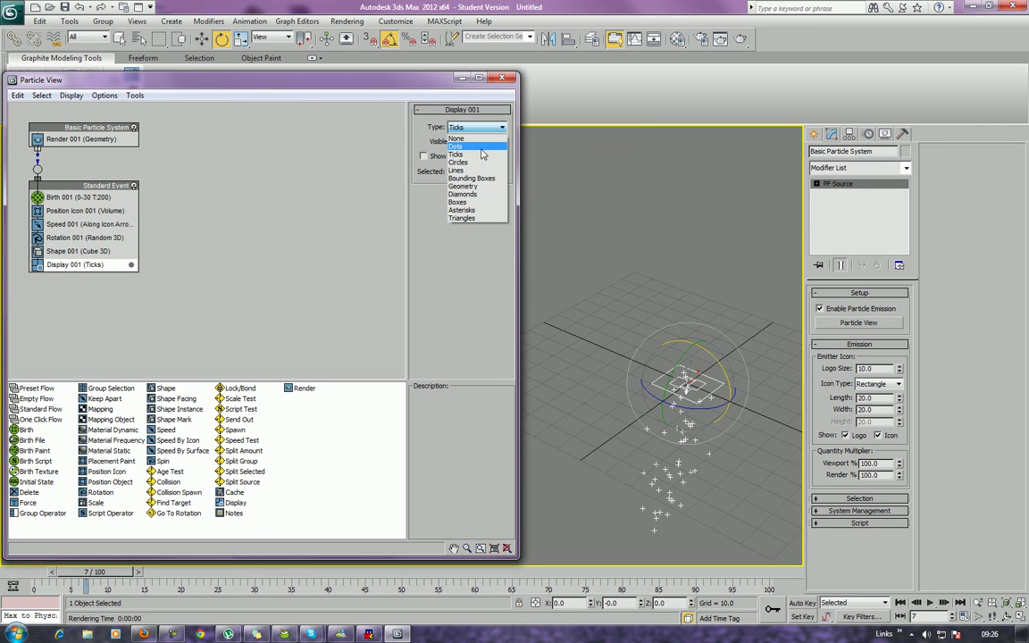
left_click(482, 155)
left_click(485, 127)
left_click(460, 162)
left_click(482, 128)
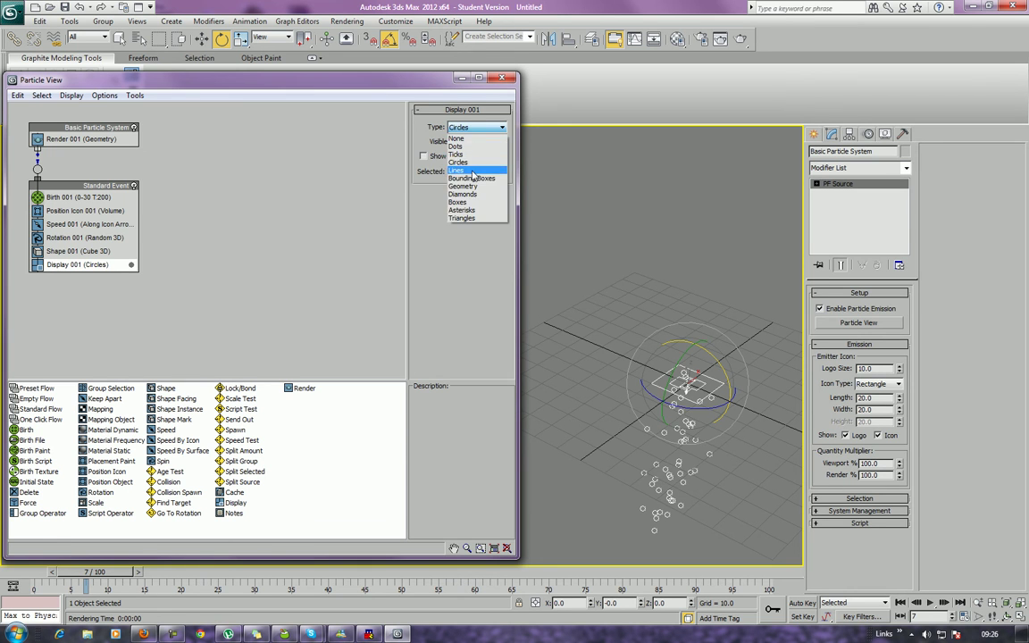
left_click(472, 170)
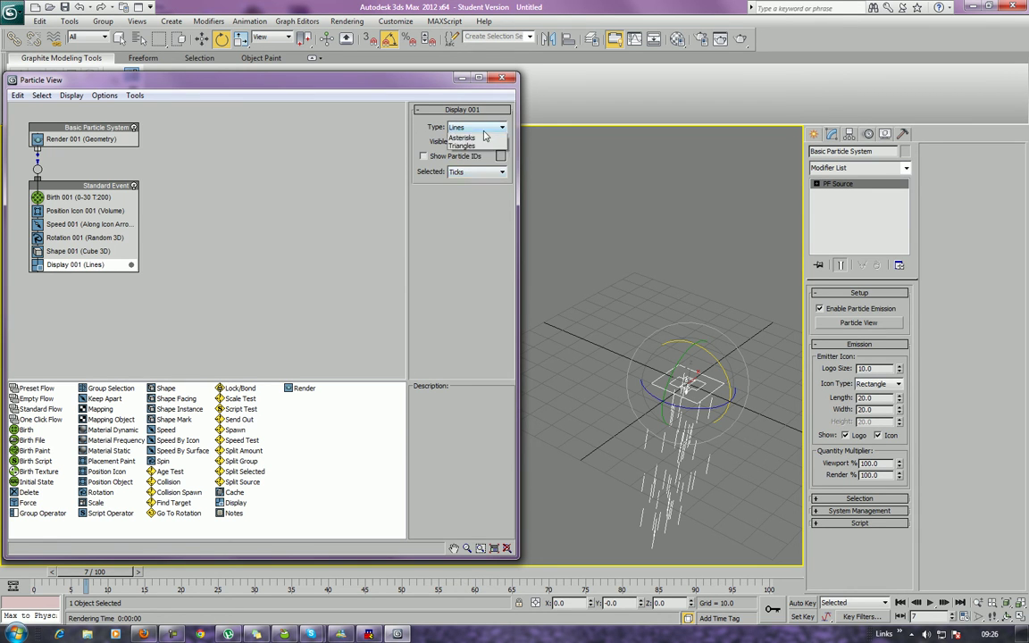
Step: Try the Bounding Boxes and Asterisks display types on the Display 001 operator
left_click(484, 128)
left_click(472, 177)
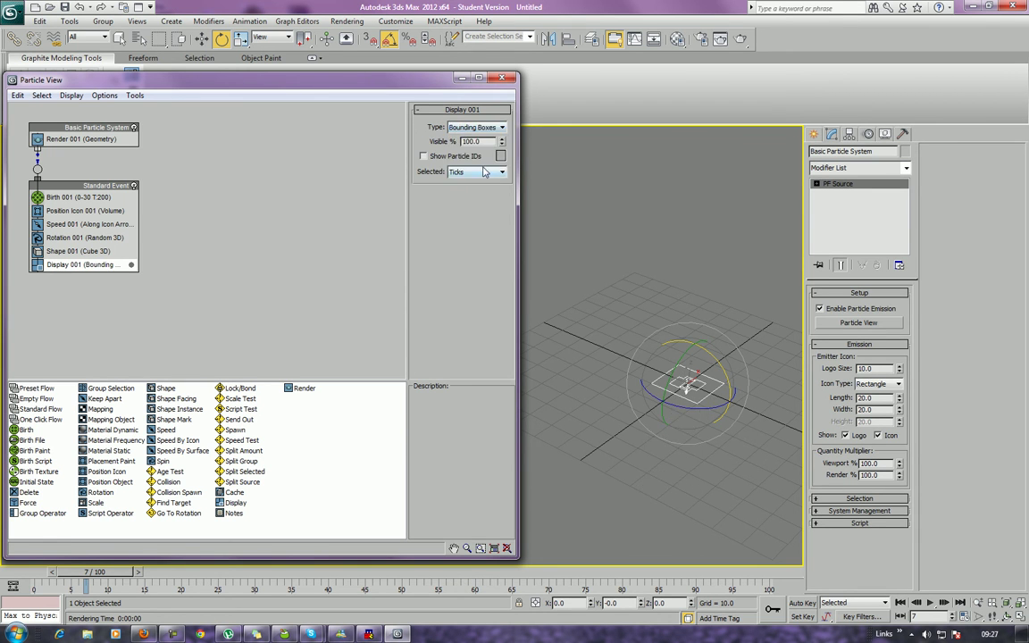
left_click(490, 128)
left_click(462, 188)
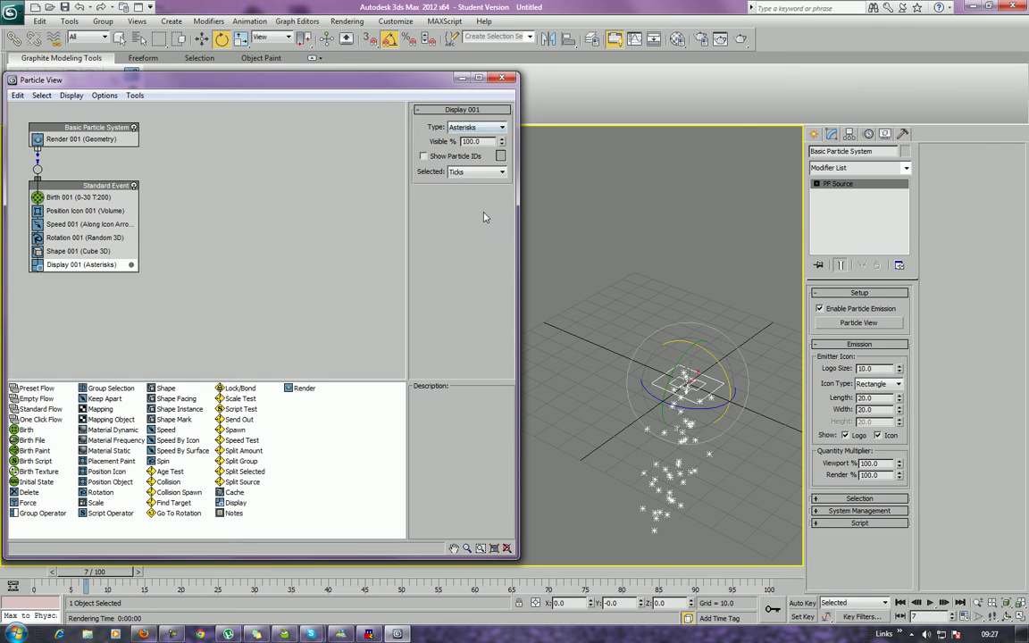
Step: Set the Display 001 operator's type to Geometry and scrub the animation to frame 23
left_click(486, 129)
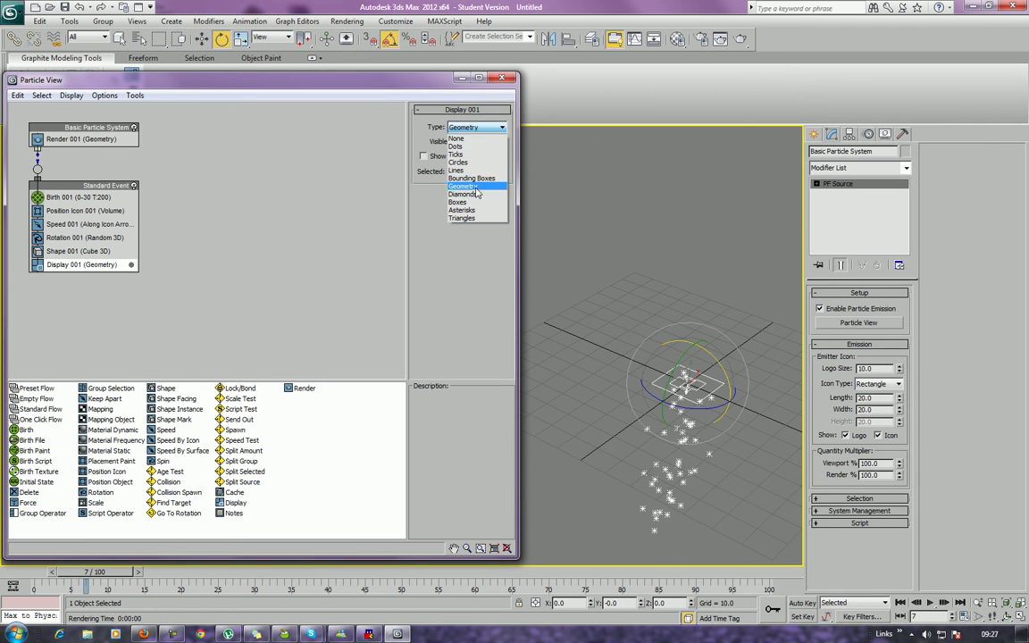
left_click(462, 165)
middle_click_drag(613, 362, 598, 286)
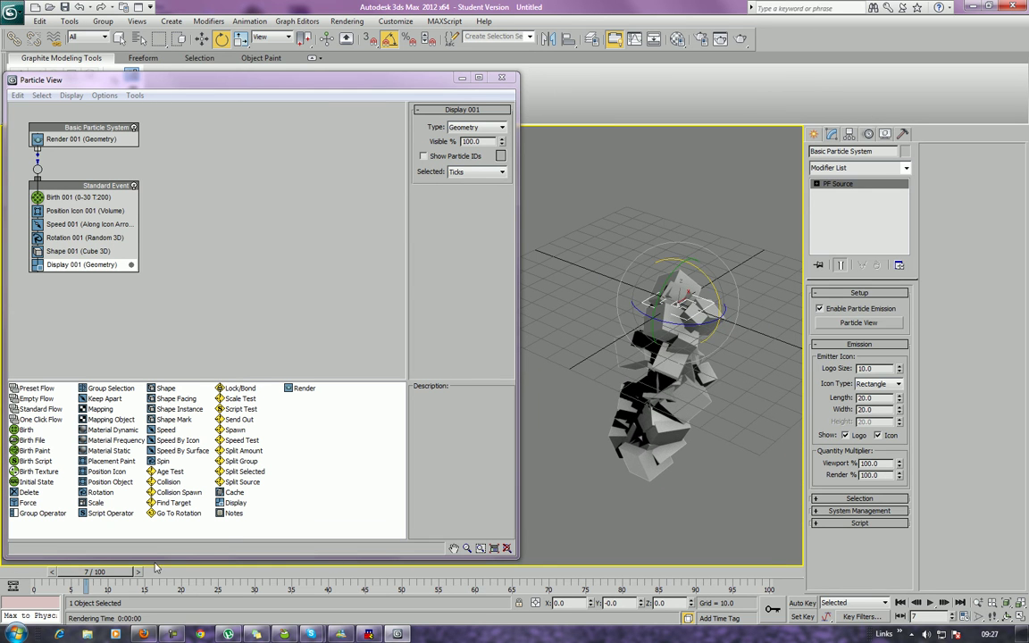
left_click_drag(109, 578, 234, 572)
key("e")
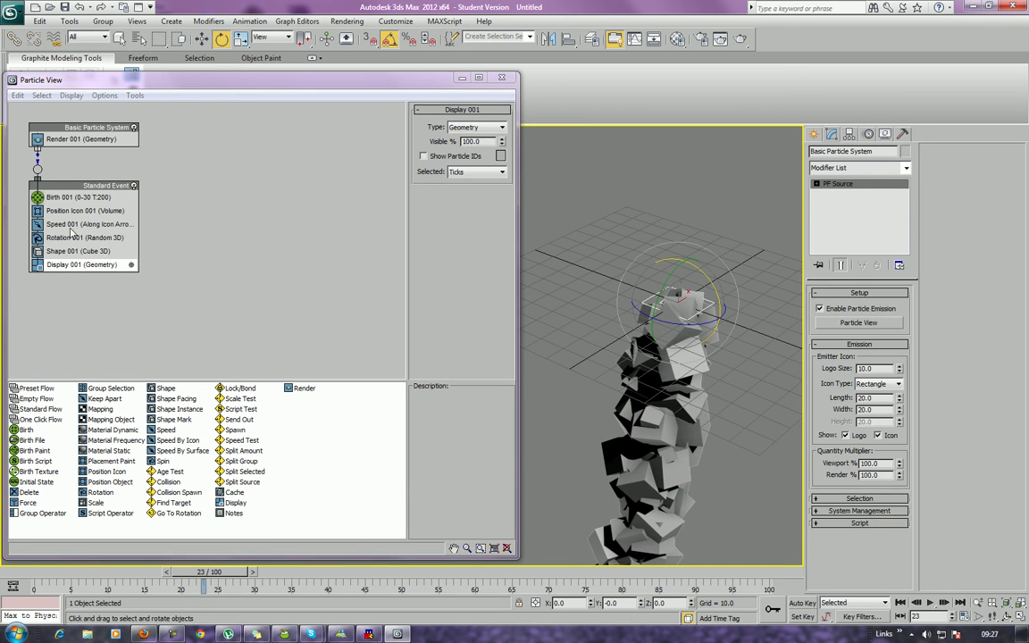
Step: Set the Rotation 001 operator's orientation matrix to Random Horizontal and scrub the animation to frame 15
left_click(72, 236)
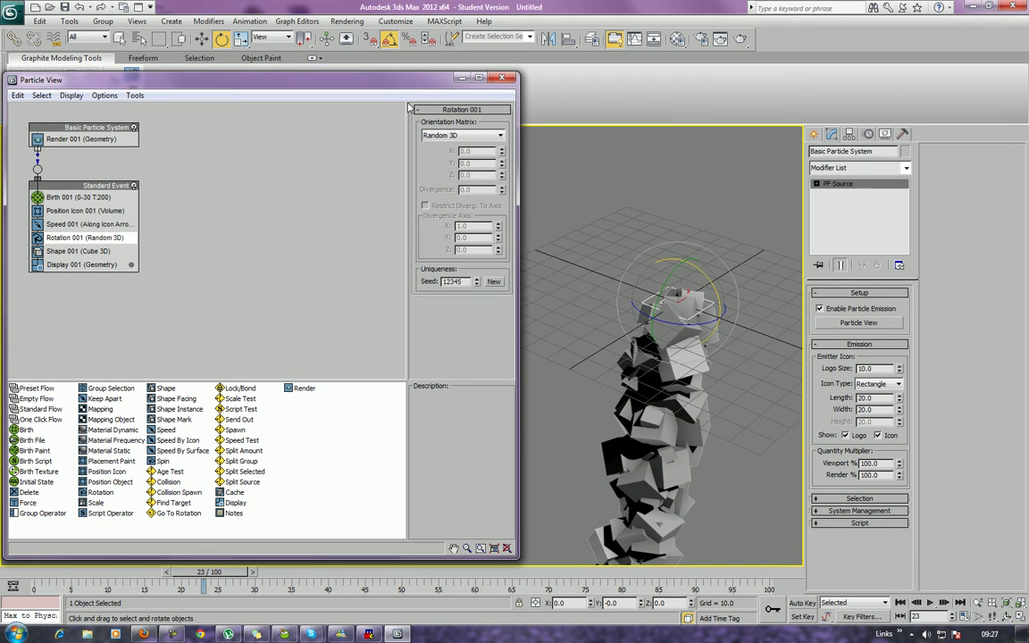
left_click(453, 135)
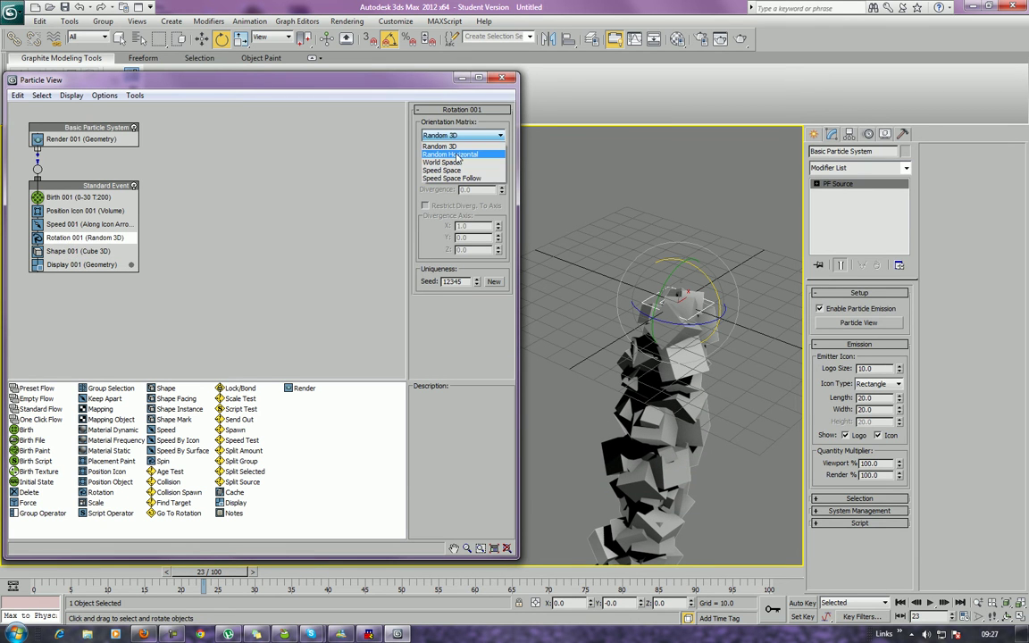
left_click(456, 155)
left_click_drag(190, 572, 144, 573)
key("e")
Step: Try the World Space and Speed Space Follow orientation matrices on the Rotation 001 operator
left_click(476, 134)
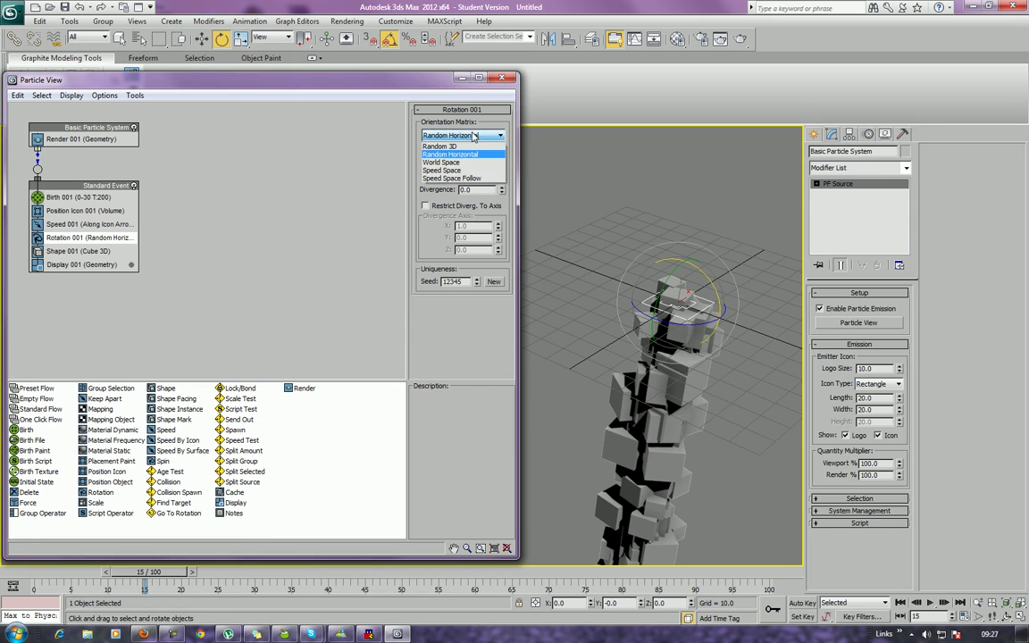
left_click(474, 147)
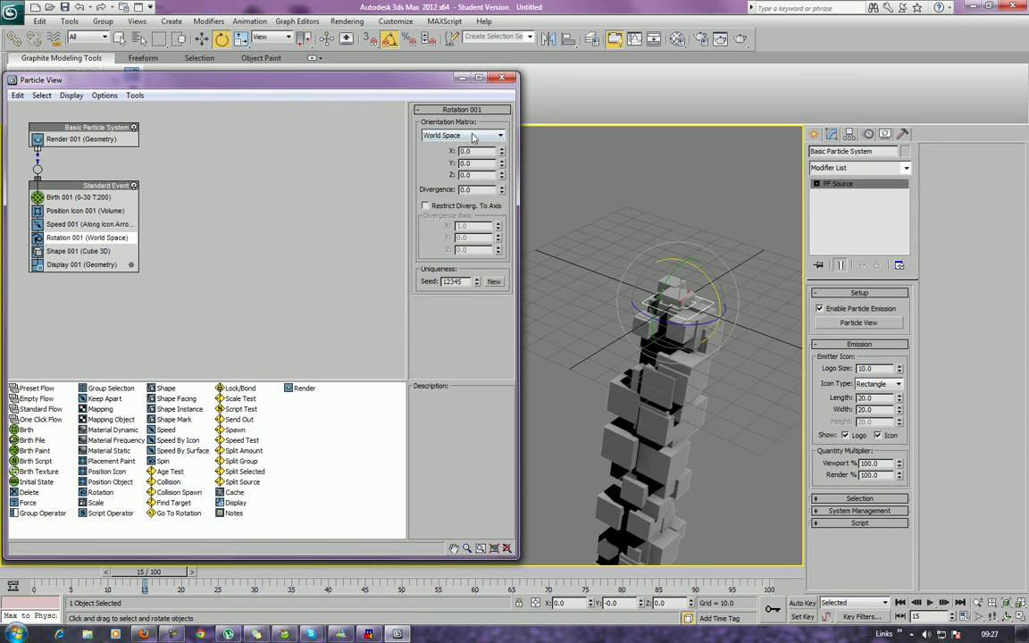
left_click(475, 135)
left_click(465, 174)
left_click(476, 135)
left_click(462, 175)
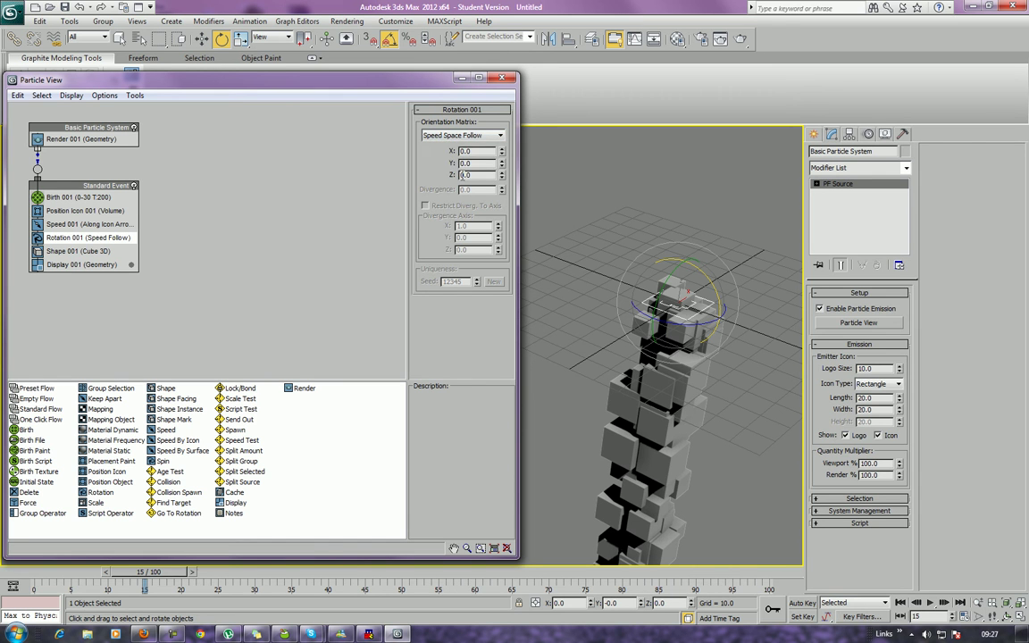
Step: Set the Rotation 001 operator's orientation matrix to World Space and scrub the animation to frame 29
left_click(475, 135)
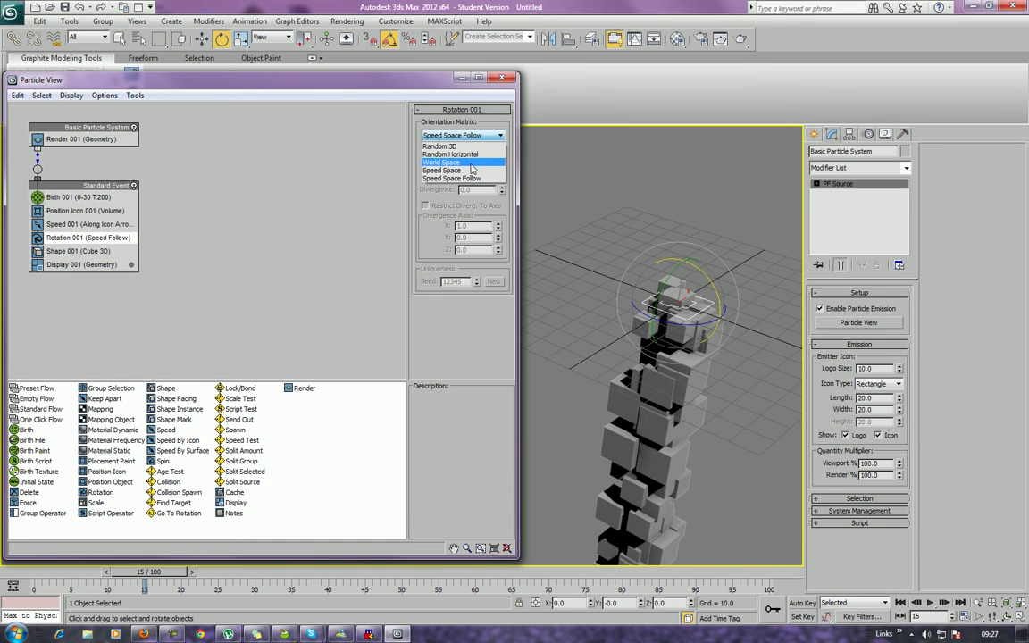
left_click(464, 148)
middle_click_drag(649, 272, 616, 304, "alt")
left_click_drag(174, 573, 251, 572)
key("e")
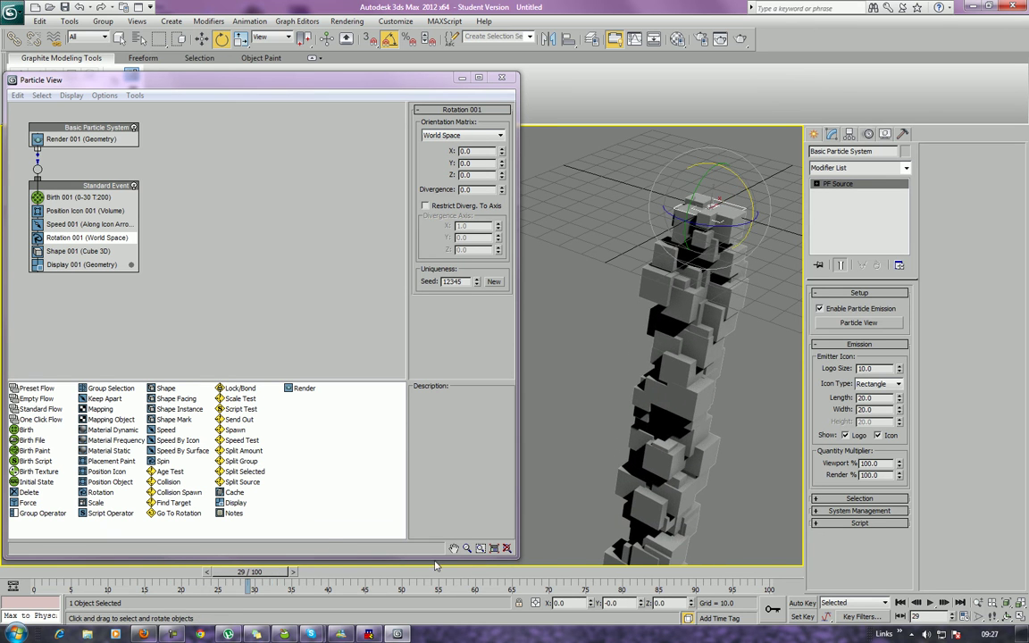
middle_click_drag(667, 527, 636, 441, "alt")
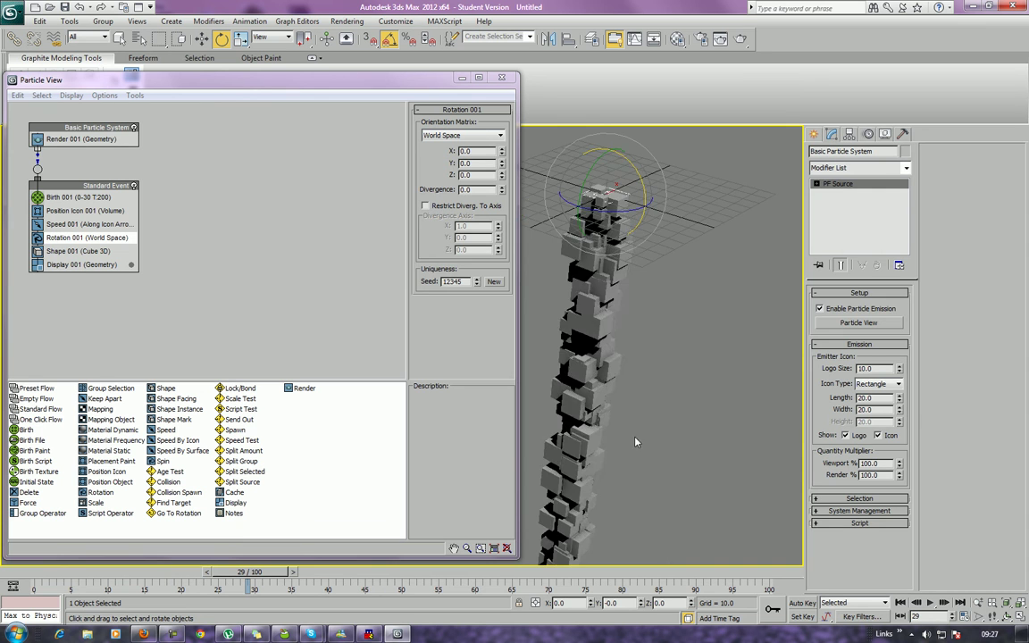
middle_click_drag(758, 380, 626, 500, "alt")
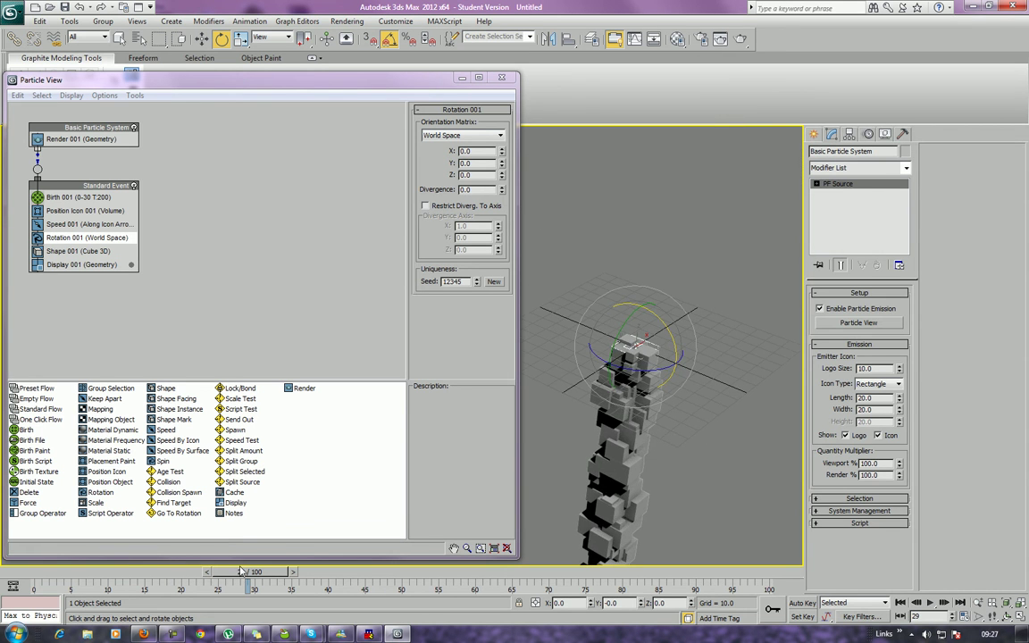
Step: Scrub the animation back to frame 3 and set the Rotation 001 operator's uniqueness seed to 12347
left_click_drag(249, 573, 55, 617)
key("e")
middle_click_drag(620, 385, 670, 369)
left_click(475, 280)
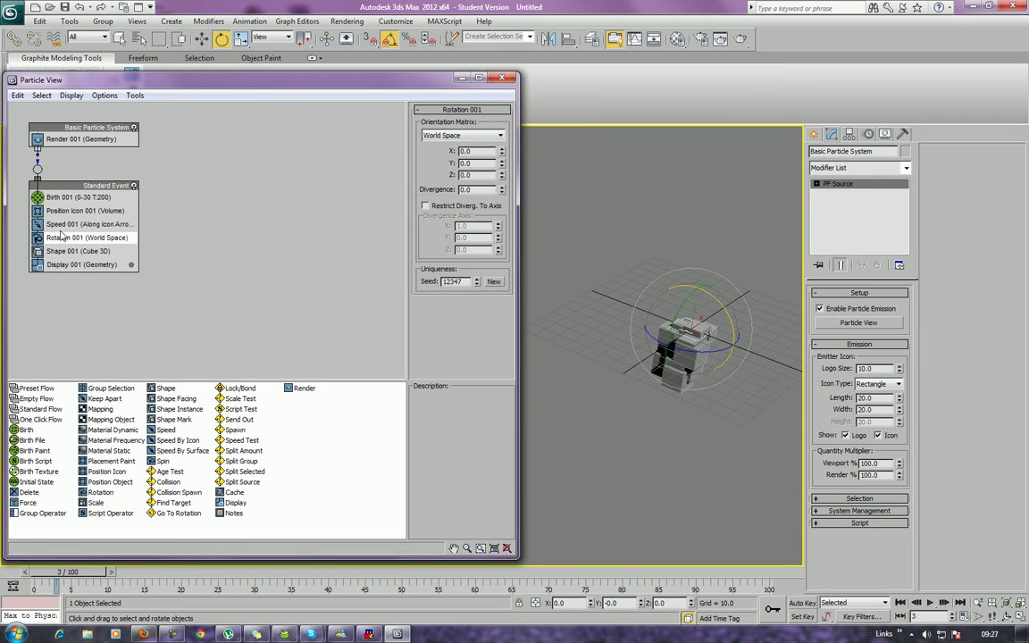
Step: Set the Birth 001 operator's amount to 250 and the Speed 001 operator's variation to 100
left_click(65, 198)
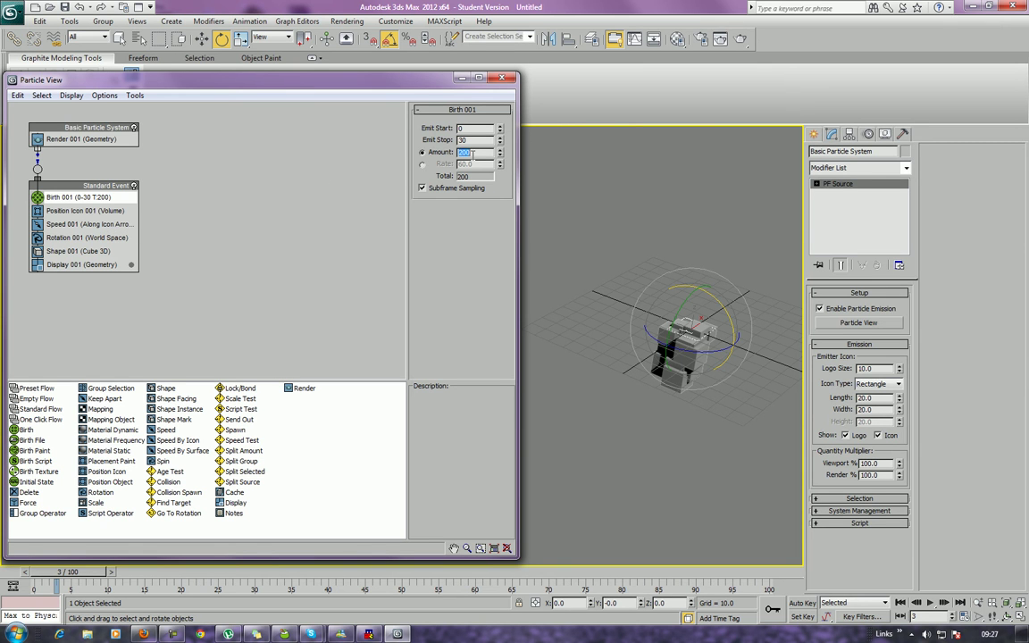
key("Return")
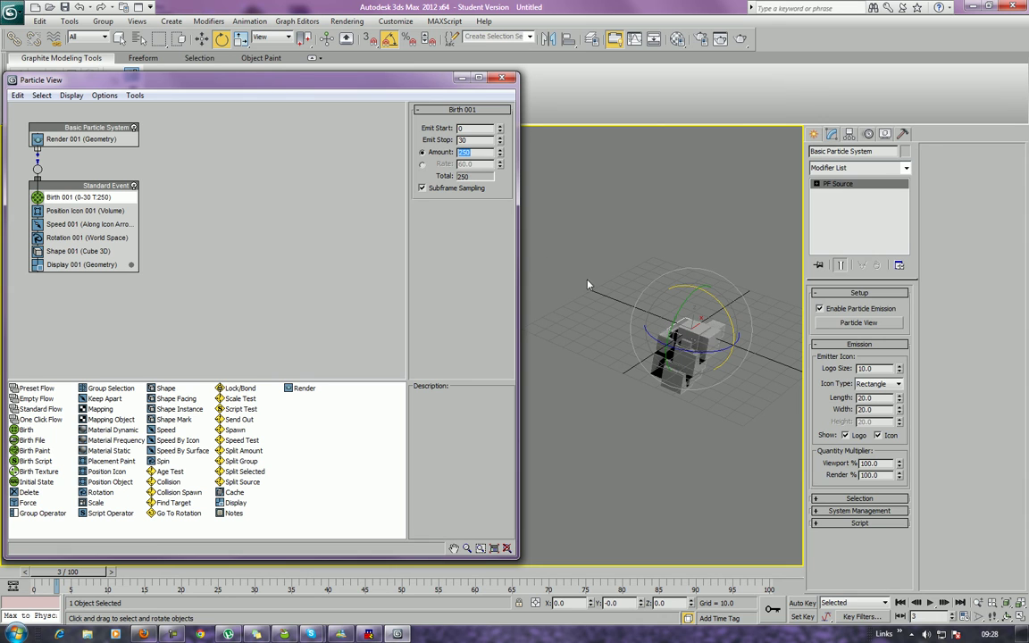
left_click(72, 224)
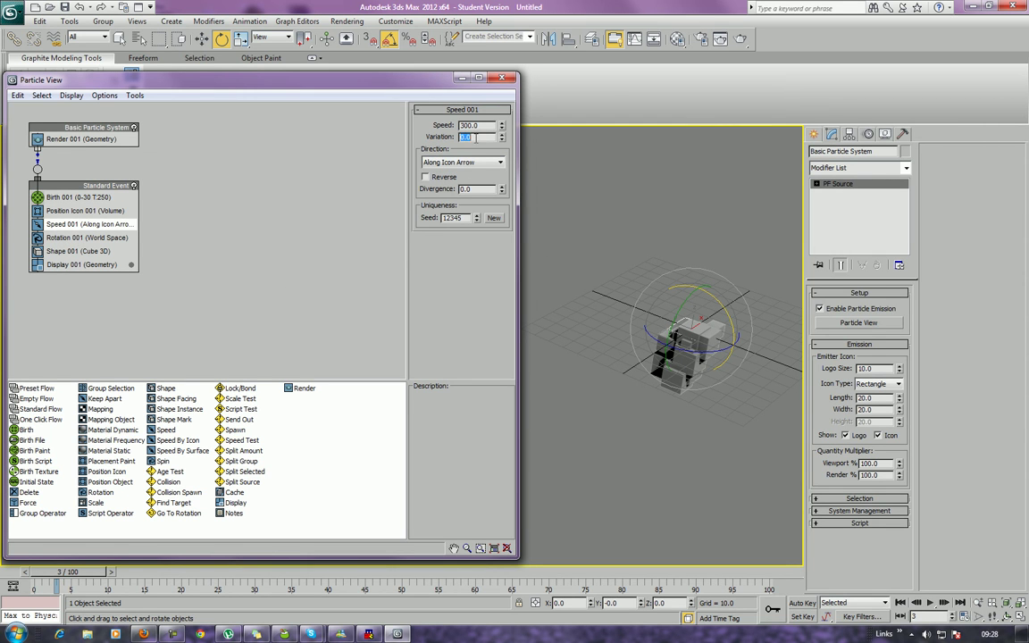
key("Return")
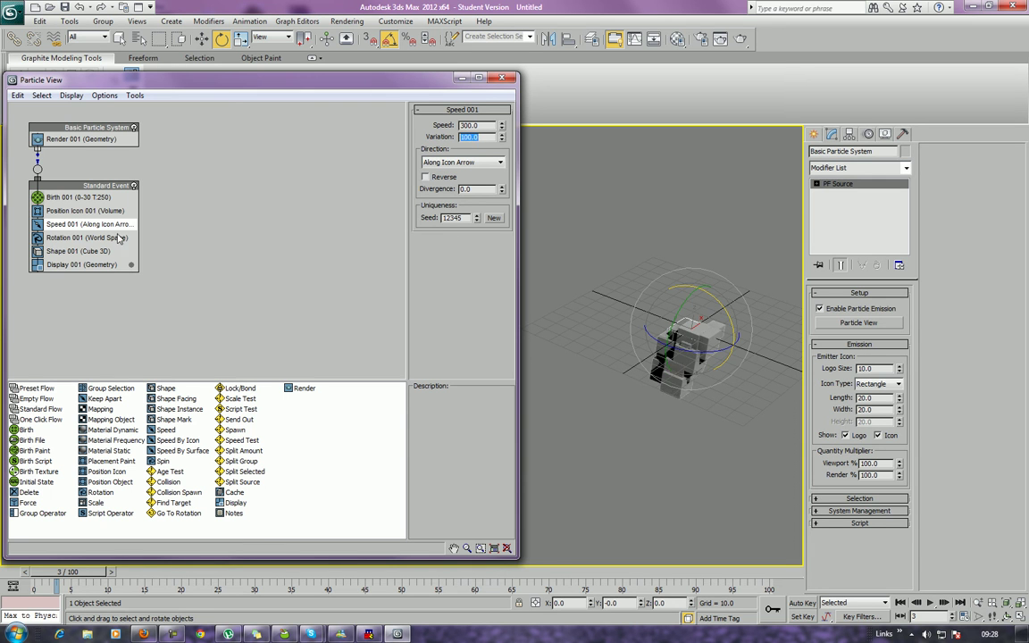
Step: Scrub the animation to frame 26 and inspect the full length of the particle stream
middle_click_drag(536, 294, 530, 230)
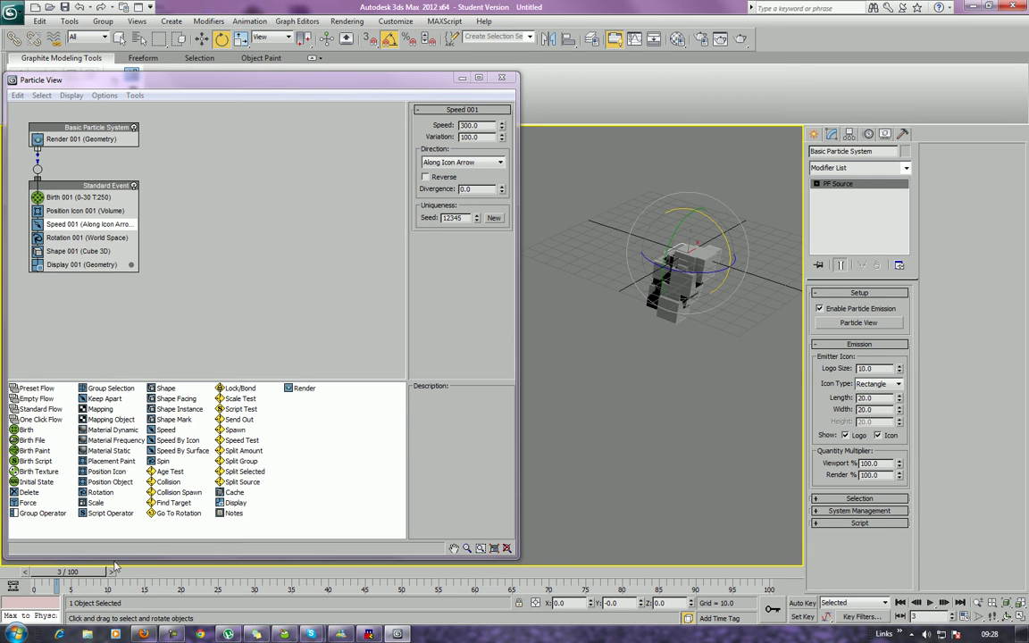
left_click_drag(83, 572, 259, 569)
key("e")
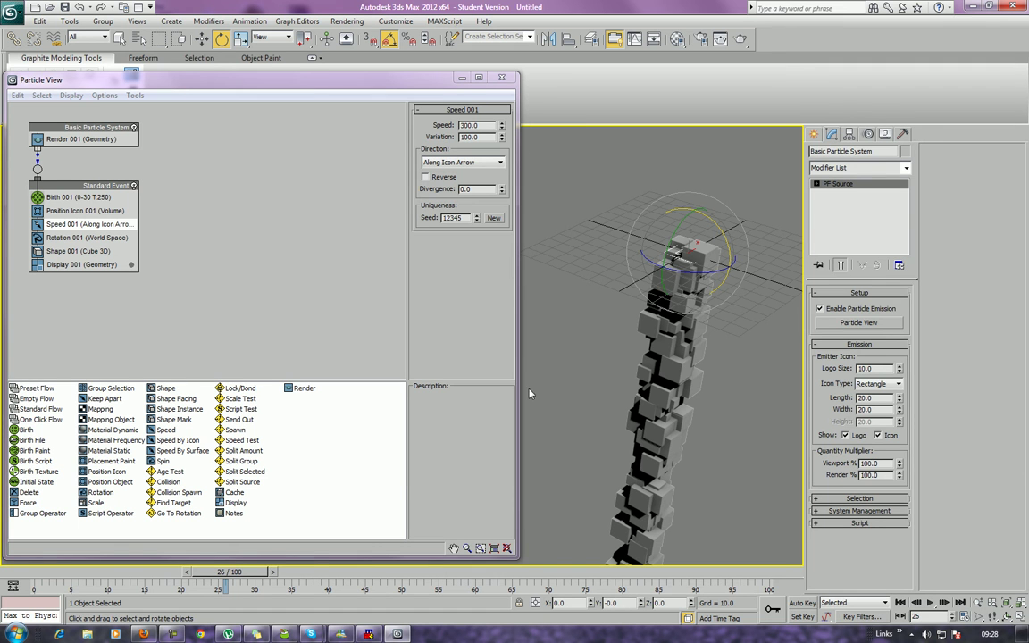
left_click(184, 289)
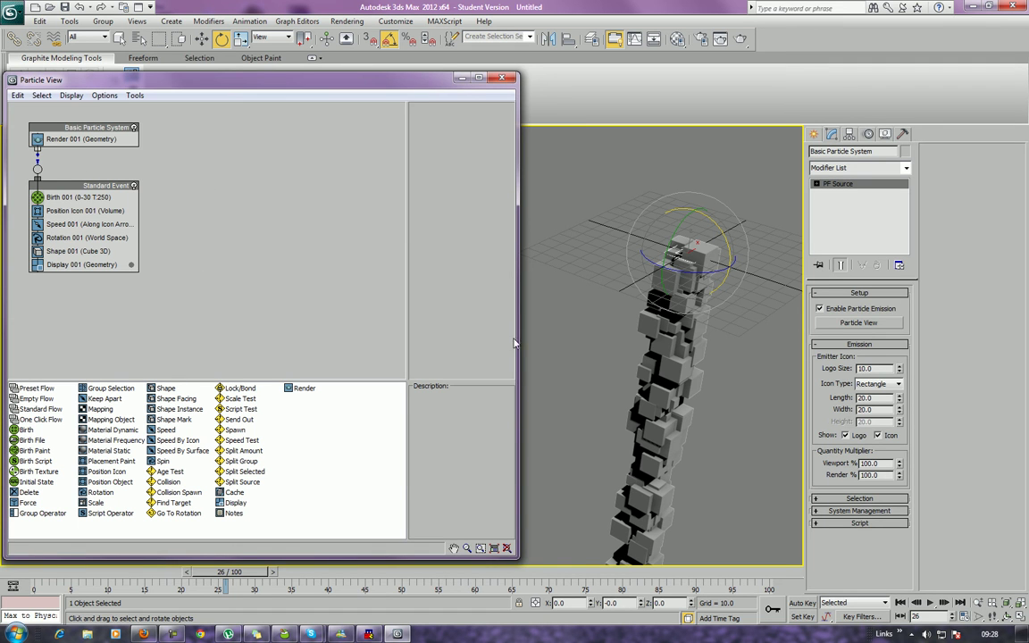
middle_click_drag(625, 295, 776, 276, "alt")
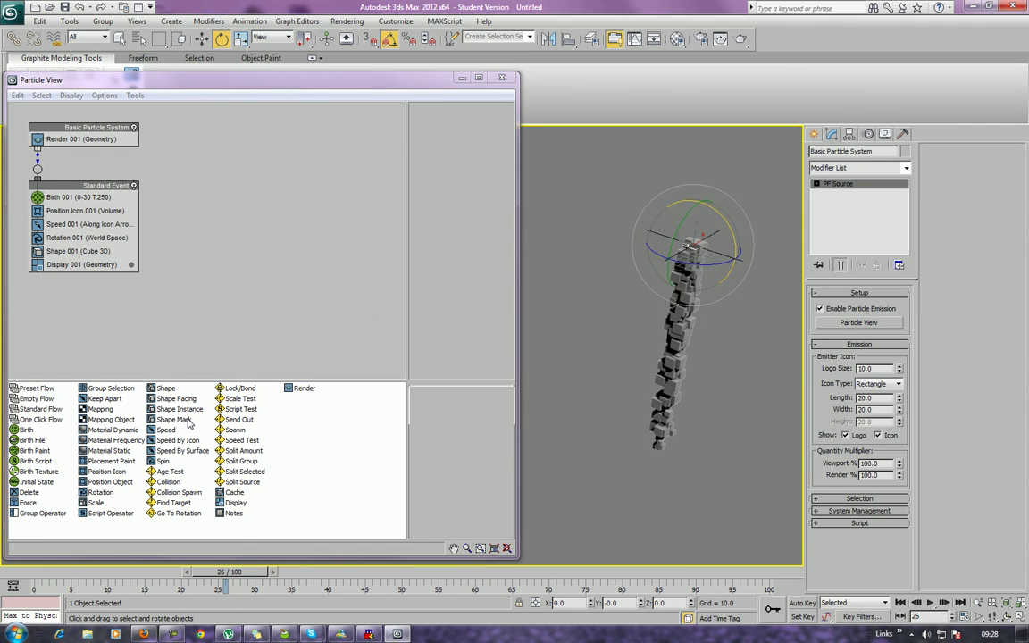
Step: Read the descriptions of the Birth, Birth File, Birth Paint, Birth Script, Birth Texture and Initial State operators
left_click(22, 430)
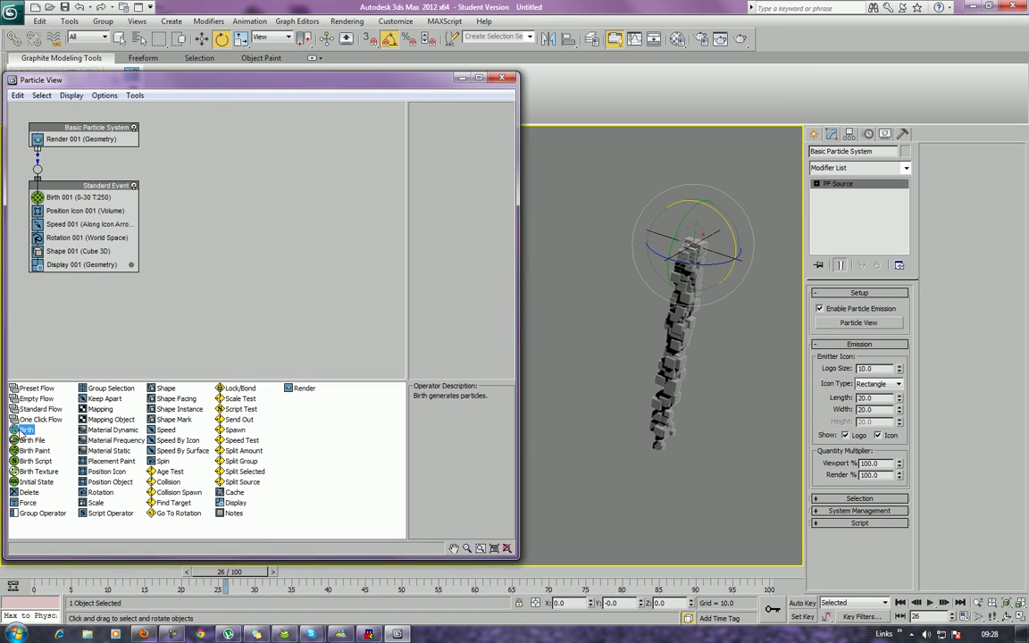
left_click(19, 441)
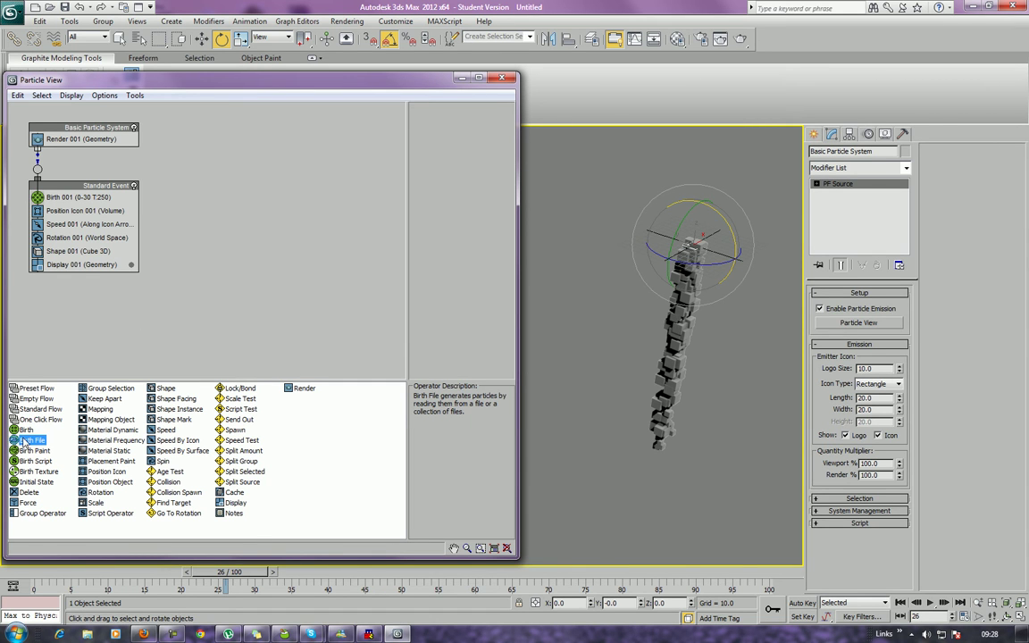
left_click(28, 451)
mouse_move(25, 456)
left_mouse_down()
mouse_move(215, 248)
mouse_move(237, 292)
left_mouse_up()
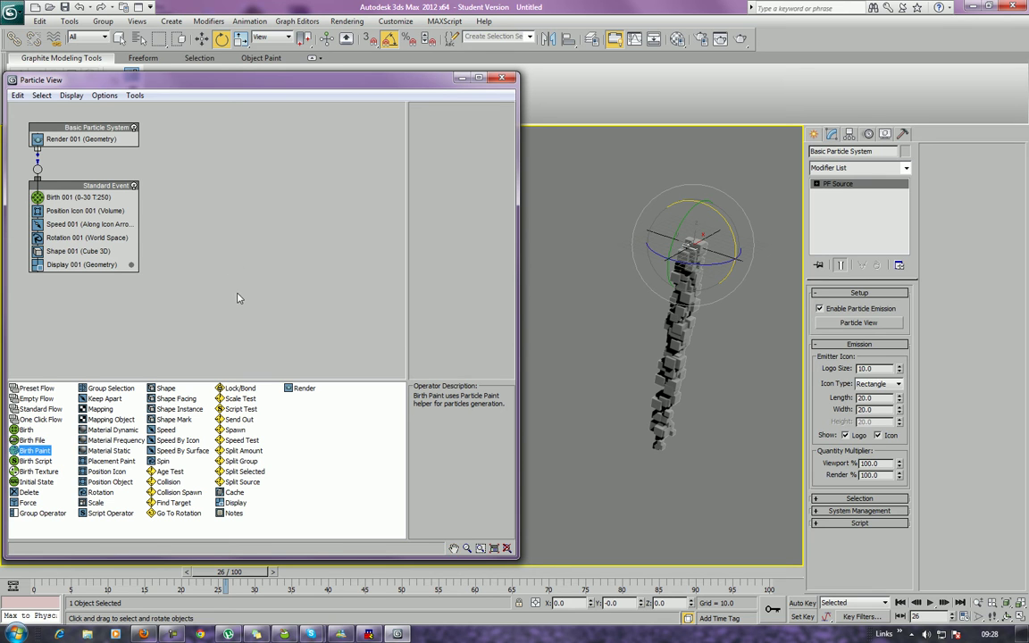
left_click(49, 461)
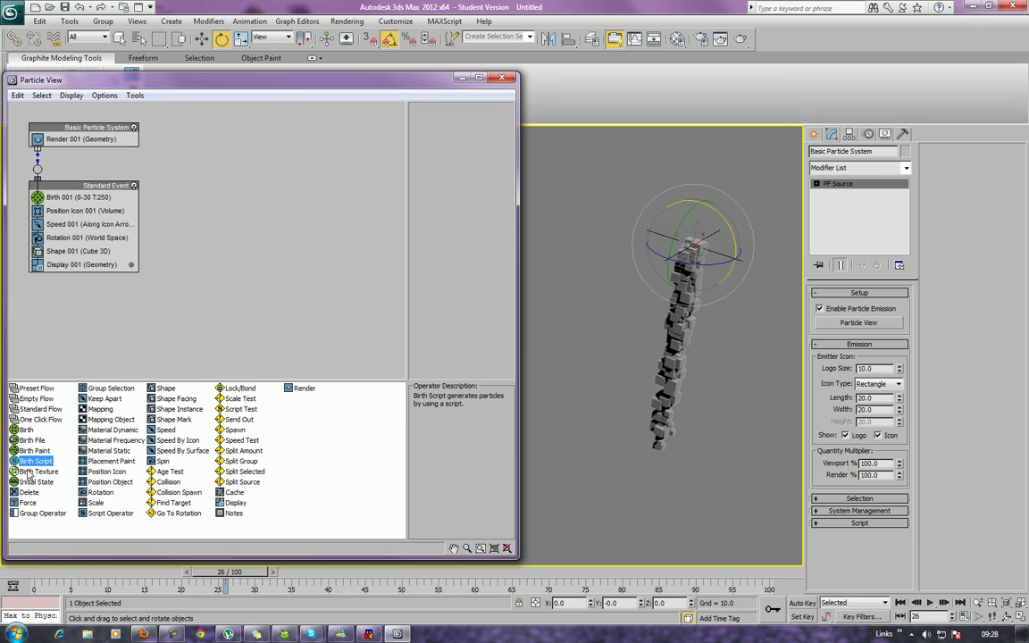
left_click(30, 471)
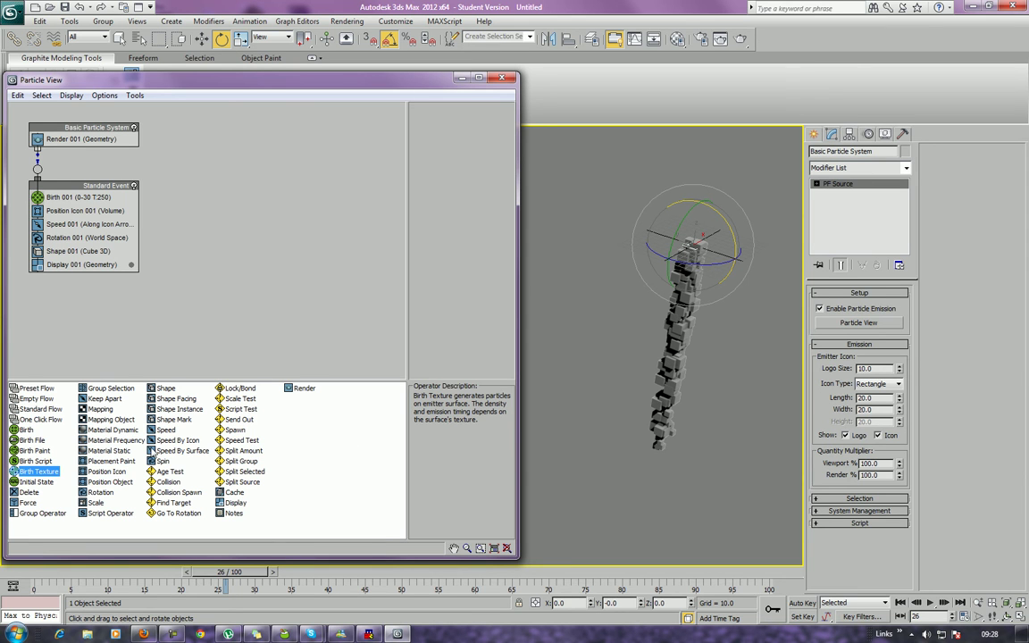
left_click(30, 483)
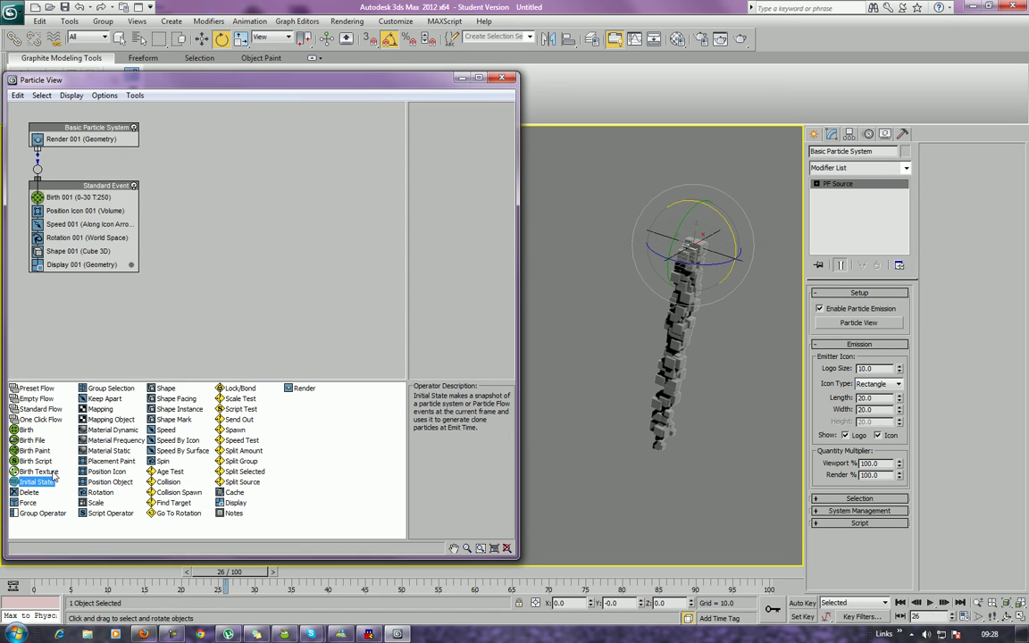
Step: Try an Initial State operator as a separate event, look at its settings and delete the event
left_click_drag(34, 483, 199, 150)
left_click(248, 157)
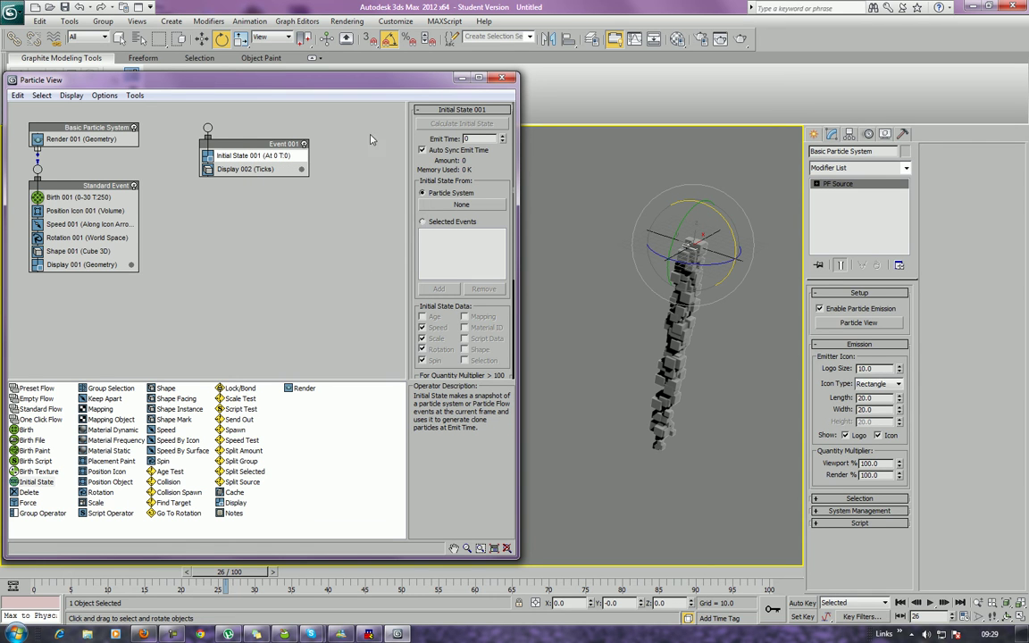
left_click(253, 150)
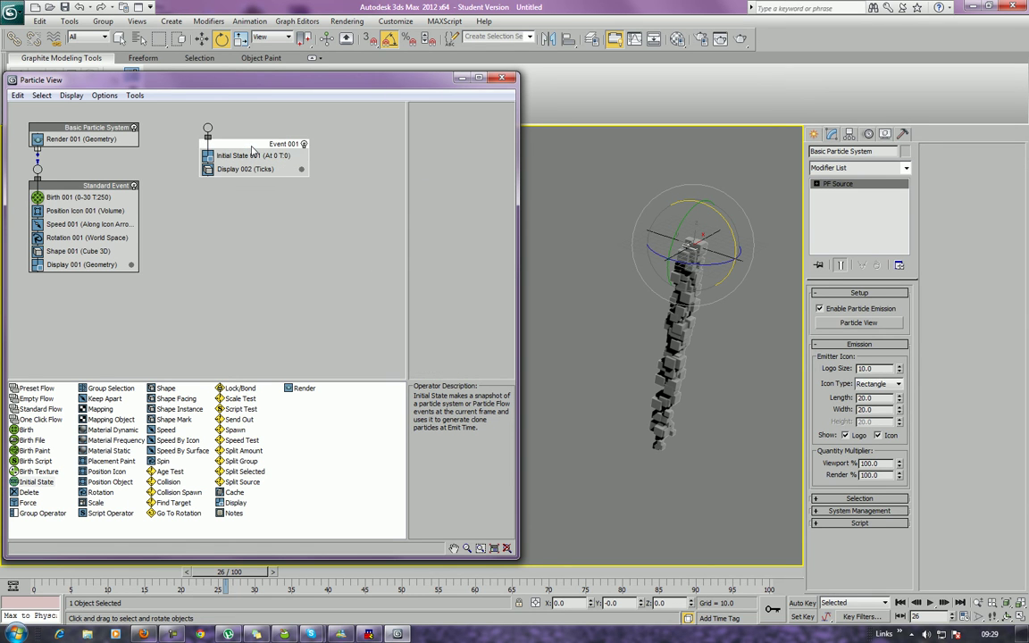
key("Delete")
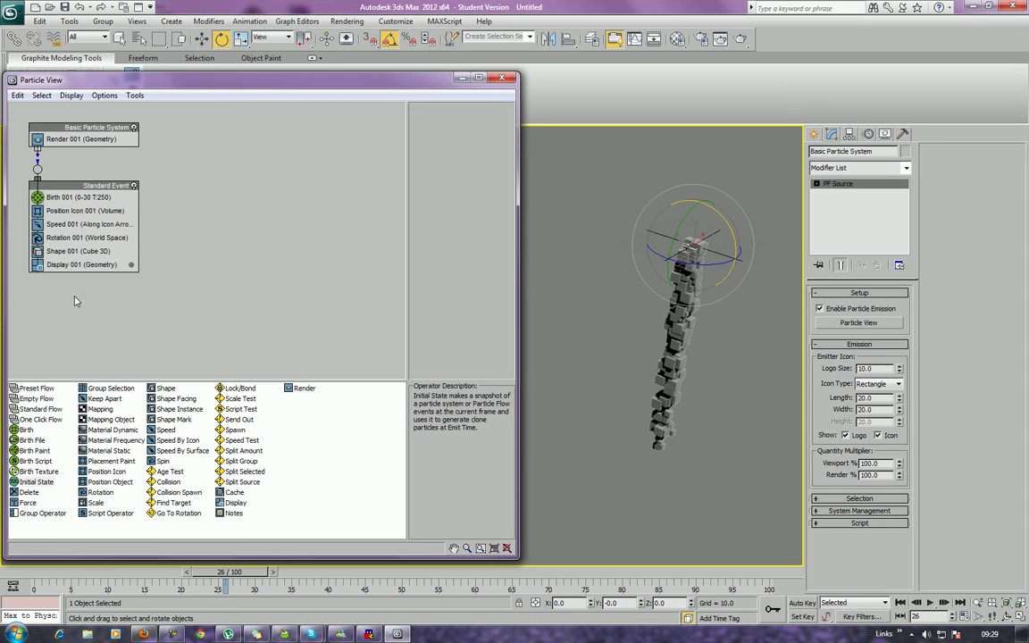
Step: Scrub the animation to frame 19 and draw a box about 298 long, 350 wide and -90 high near the particle stream
middle_click_drag(552, 379, 737, 294, "alt")
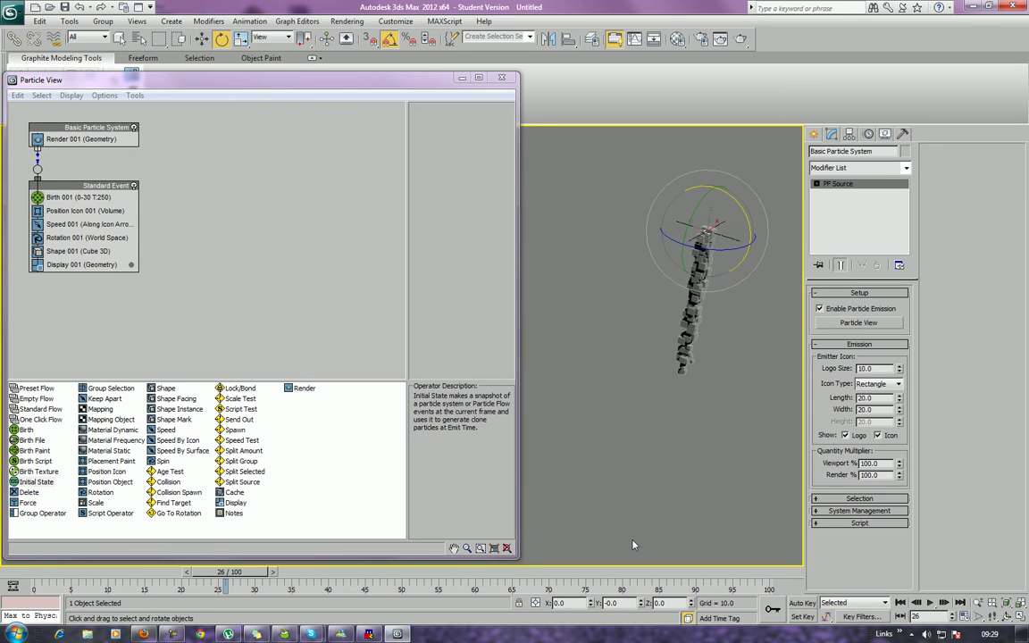
left_click_drag(193, 573, 156, 617)
middle_click_drag(666, 396, 674, 447)
left_click(813, 135)
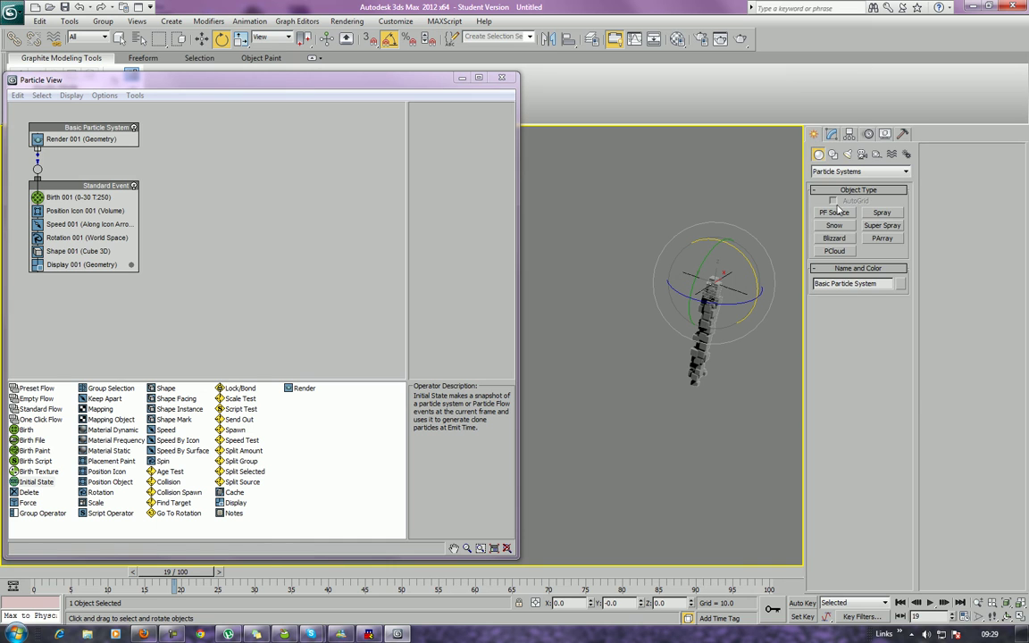
left_click(856, 171)
left_click(844, 182)
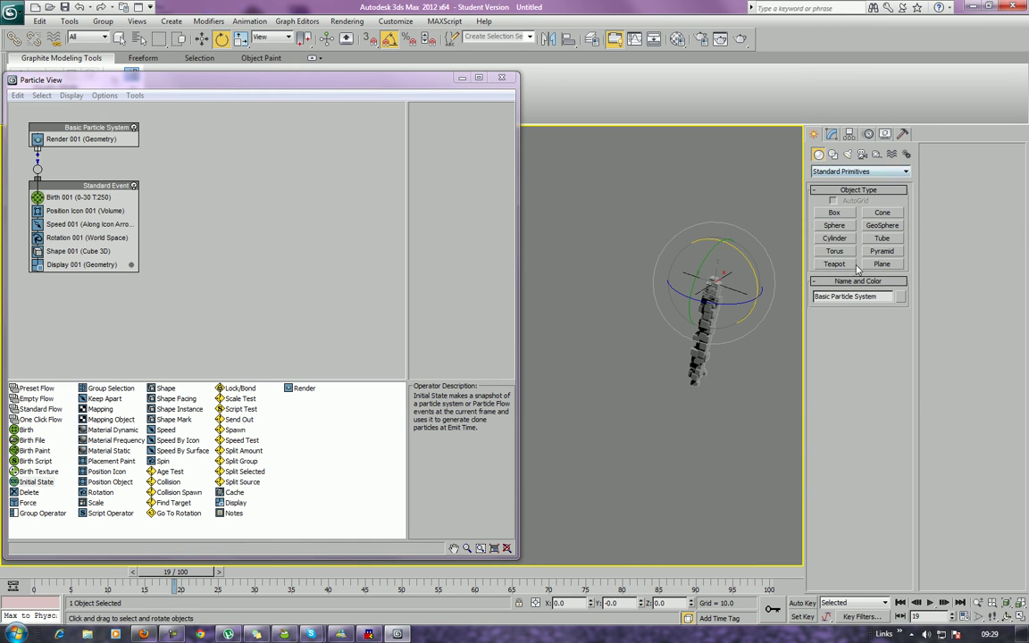
left_click(834, 213)
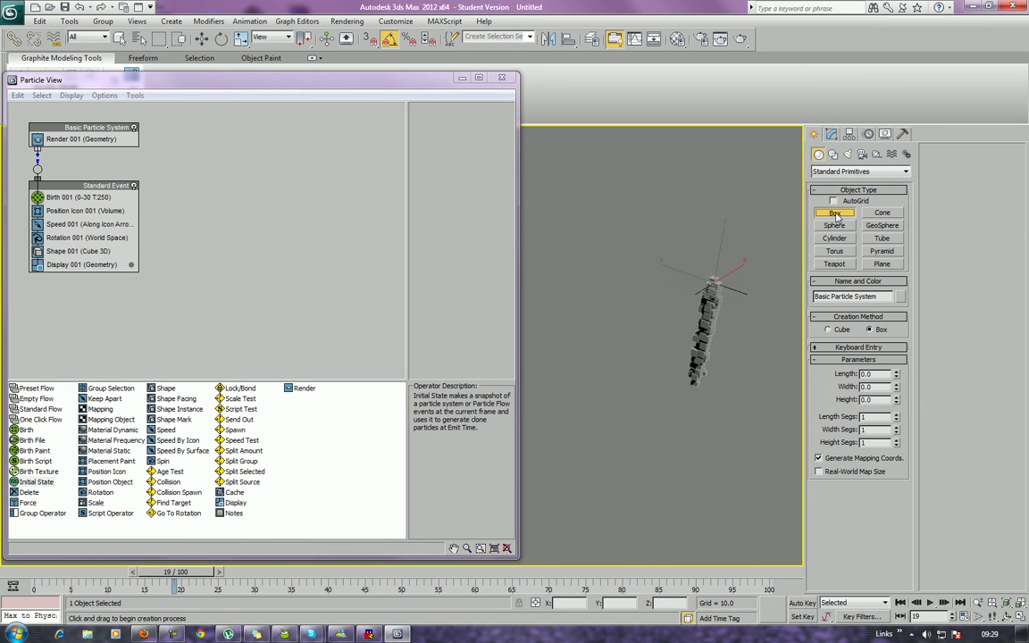
left_click_drag(737, 357, 474, 366)
left_click(662, 368)
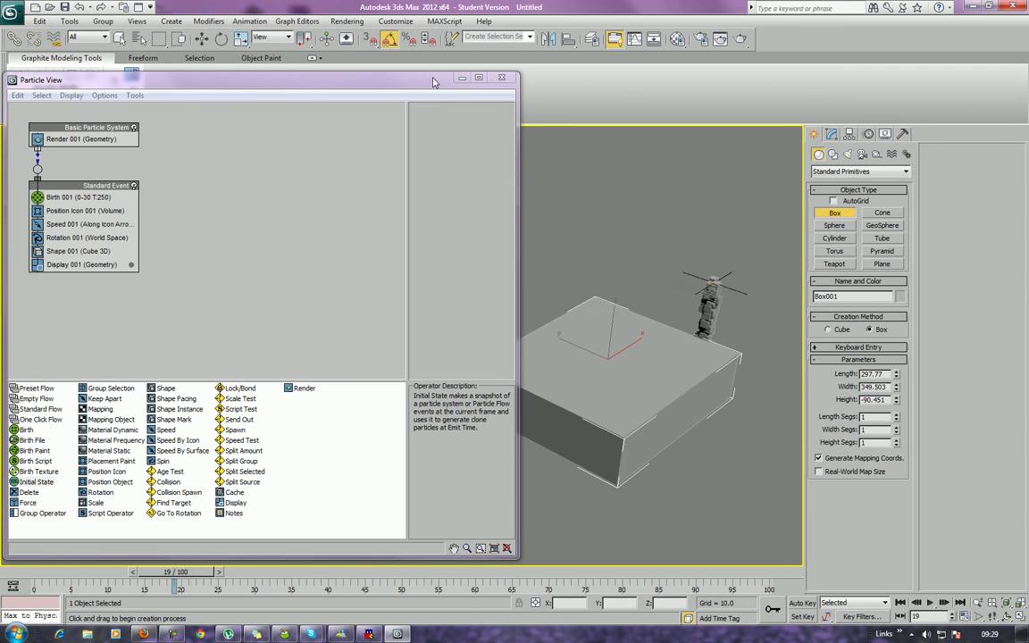
Step: Close Particle View and move the box beneath the particle stream, to about X 34.7, Y -21.6, Z -336.5
left_click(502, 78)
left_click(436, 310)
scroll(436, 310, "up", 5)
scroll(435, 313, "down", 7)
middle_click_drag(435, 312, 565, 309, "alt")
key("e")
key("w")
left_click_drag(379, 317, 491, 396)
middle_click_drag(492, 396, 350, 402, "alt")
middle_click_drag(394, 332, 688, 307)
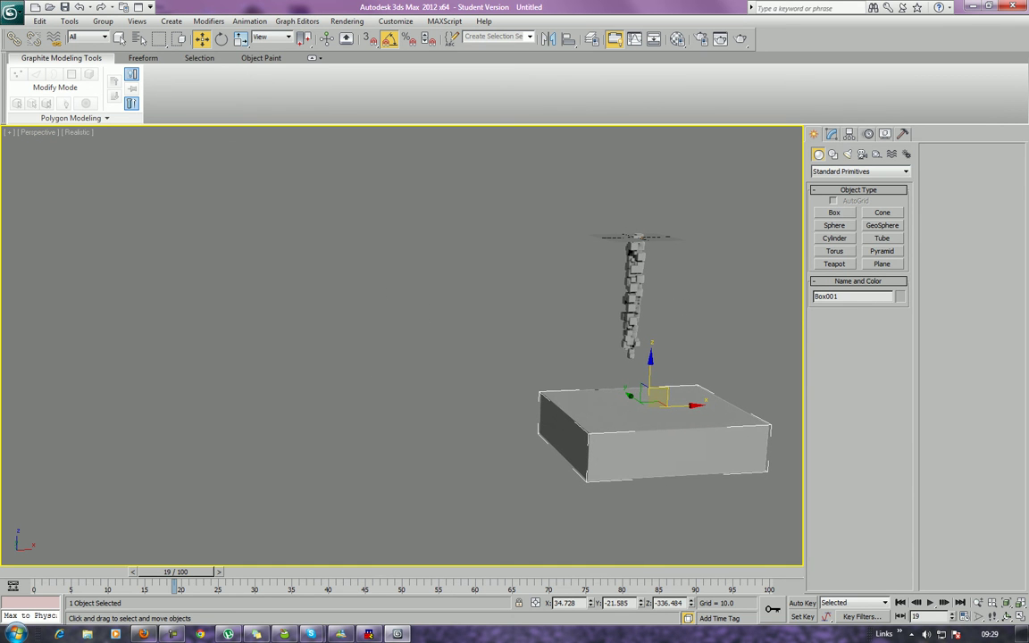
Step: Reopen Particle View, scrub the animation to frame 21 to check the particles against the box, and select the box
key("6")
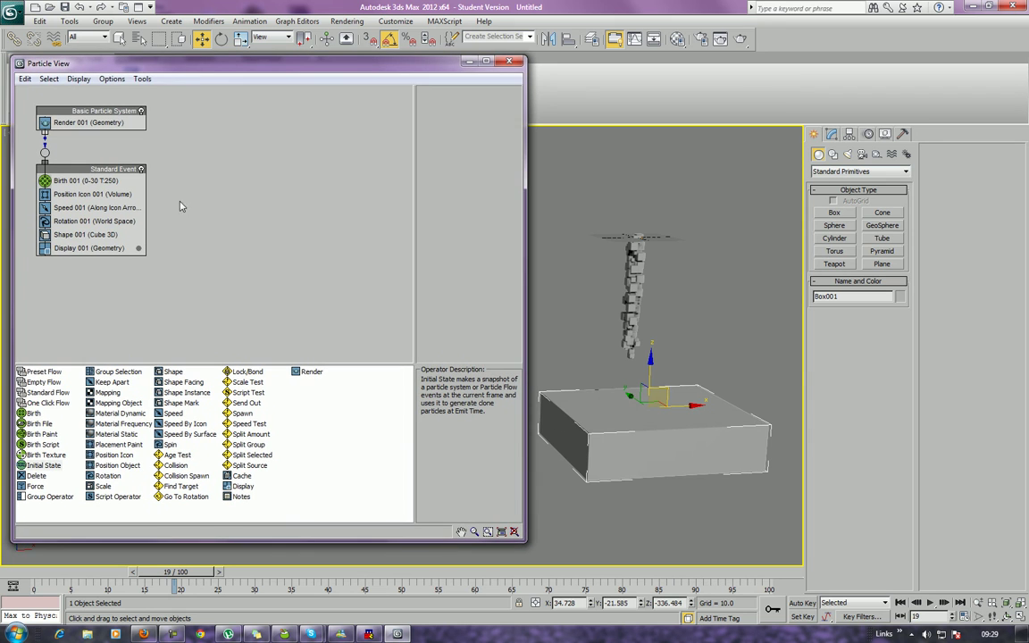
left_click(538, 539)
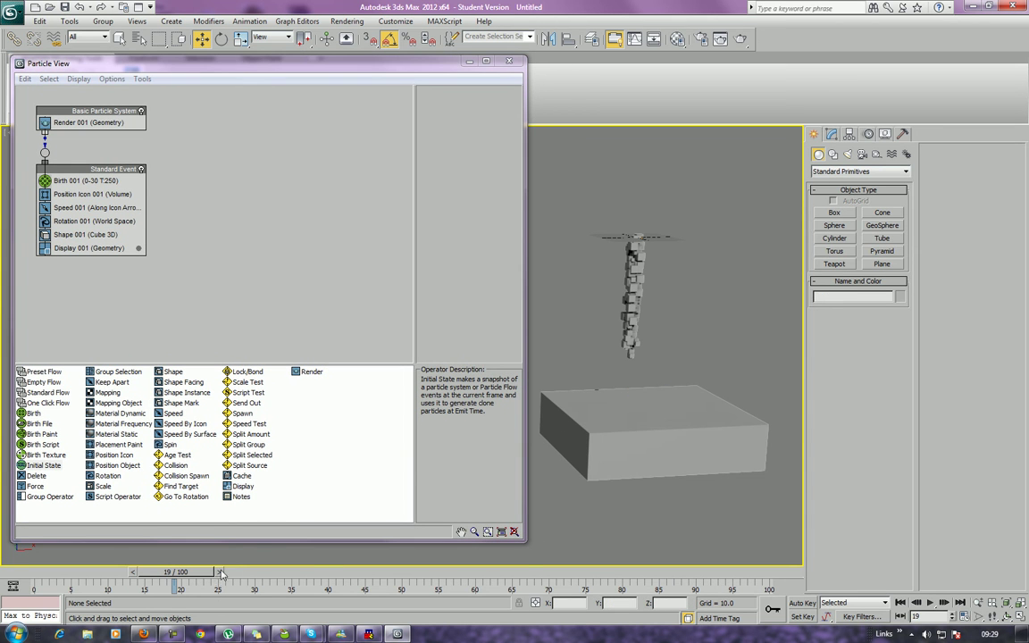
key("r")
left_click_drag(190, 579, 326, 595)
left_click_drag(448, 596, 196, 581)
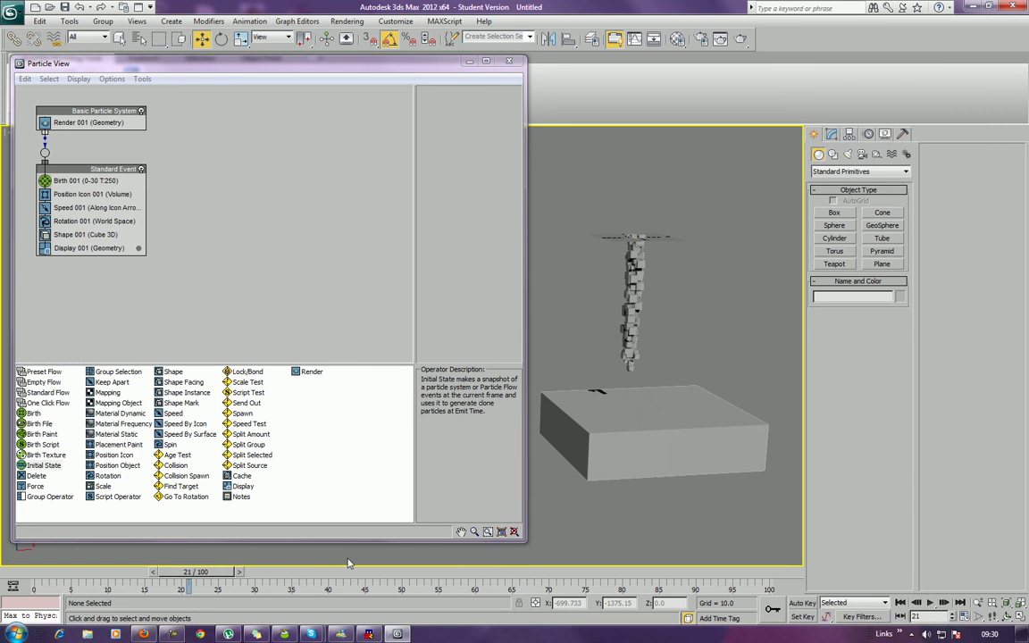
left_click(701, 396)
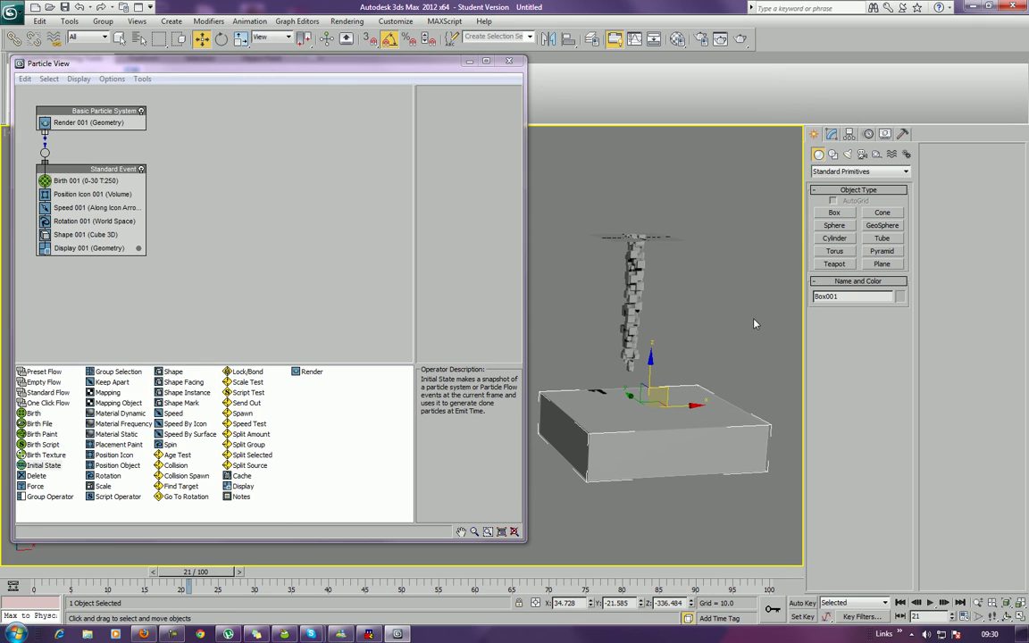
Step: Create a UDeflector space warp in front of the box, with an icon size of about 28
left_click(890, 156)
middle_click_drag(771, 300, 788, 260)
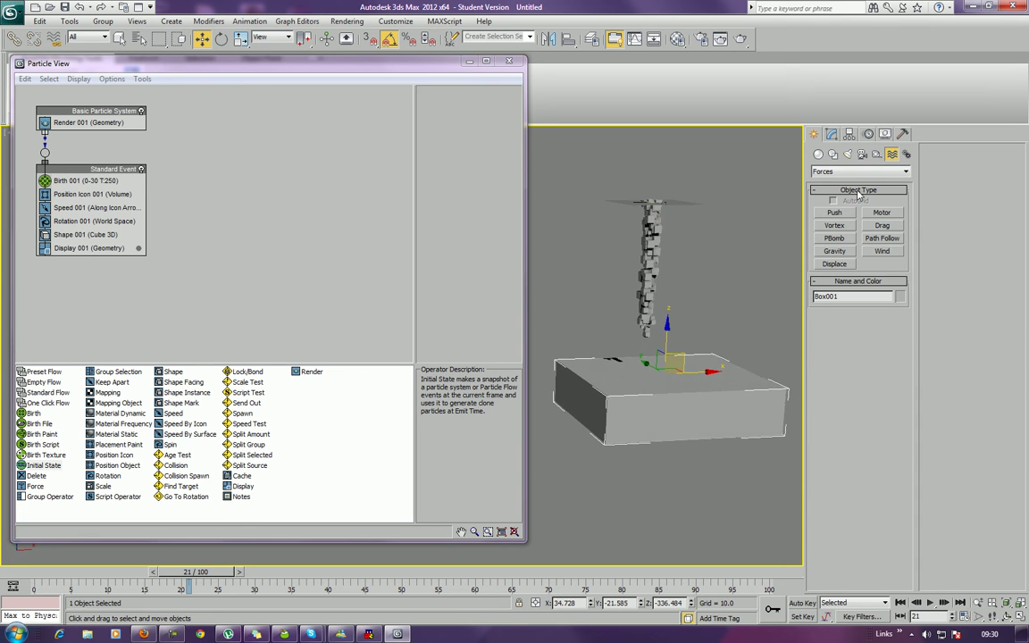
left_click(885, 170)
left_click(839, 189)
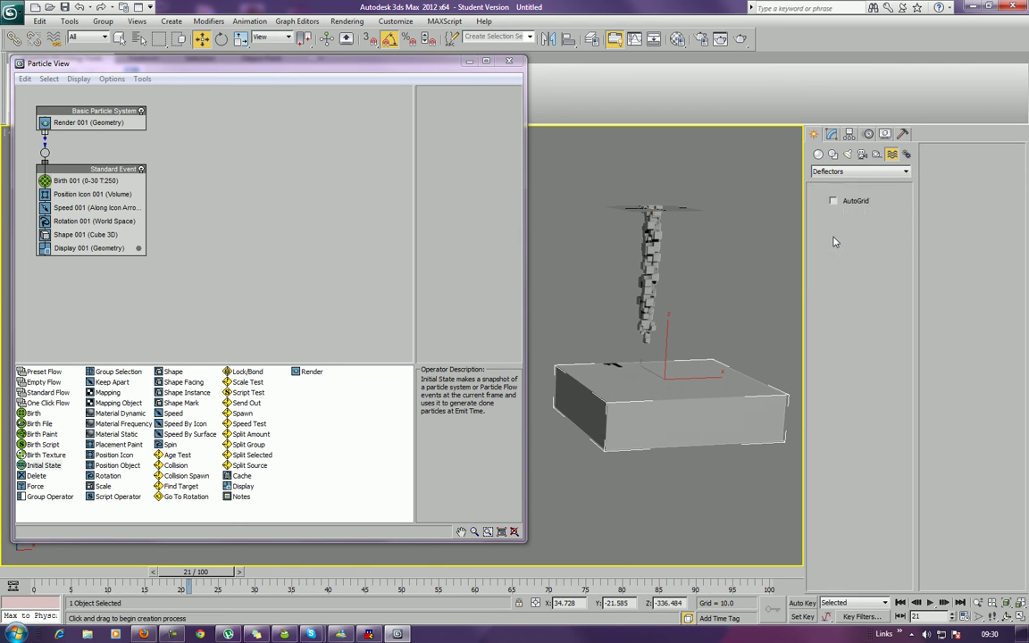
left_click(834, 239)
left_click(881, 225)
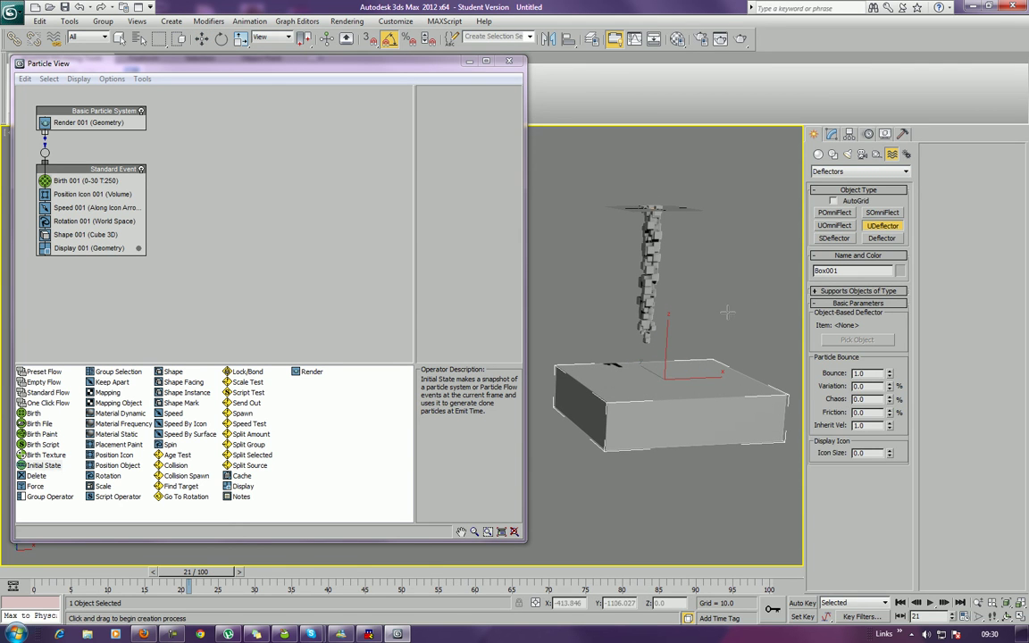
middle_click_drag(737, 306, 739, 293, "alt")
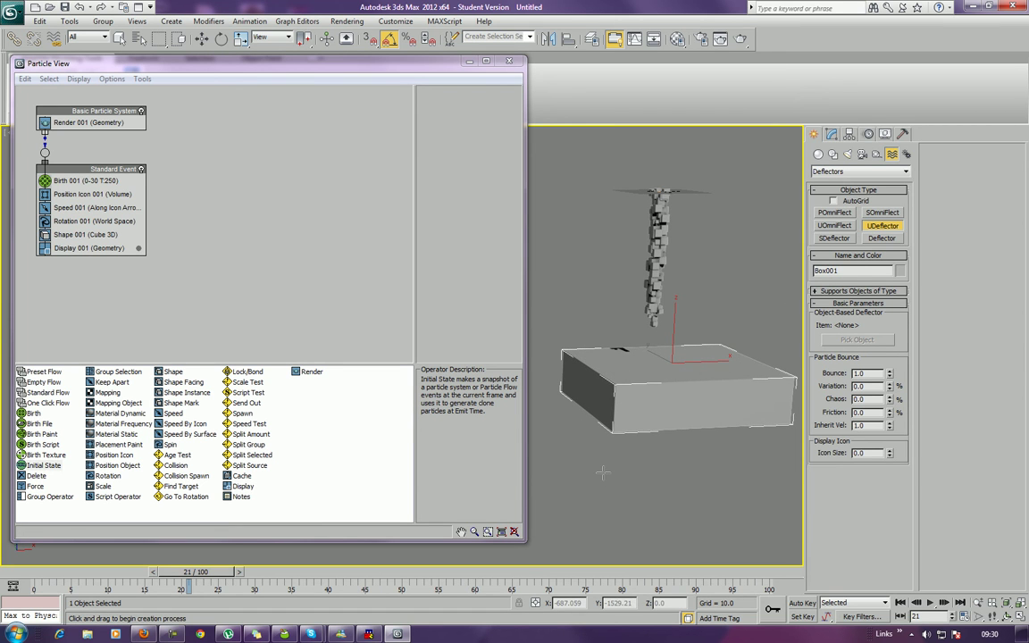
left_click_drag(603, 484, 555, 555)
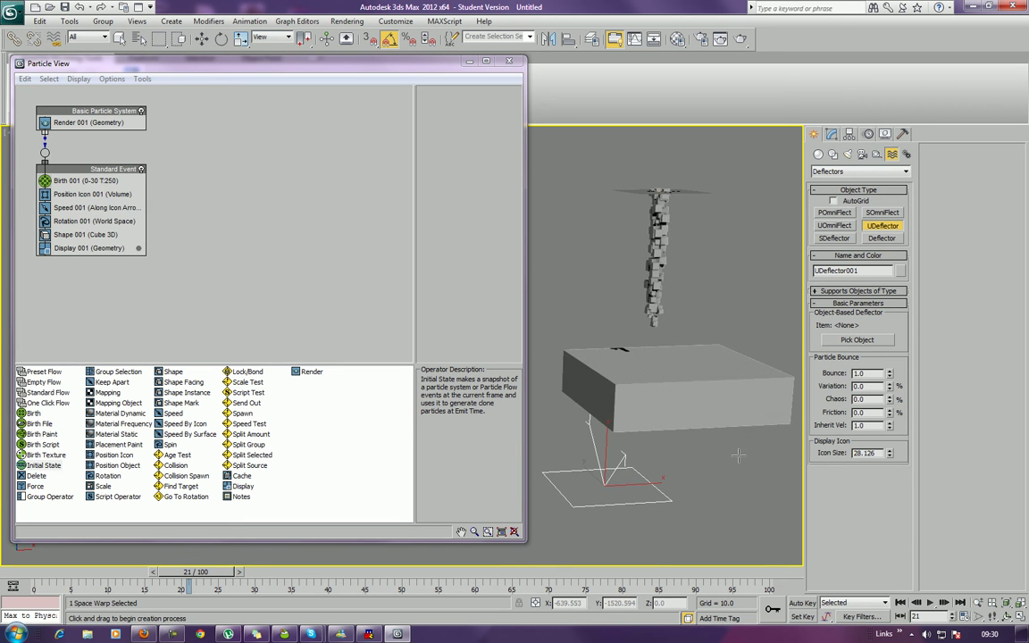
Step: Rename the deflector box_Deflector, pick Box001 as its deflecting object, and scrub the animation to check the particles
left_click(831, 134)
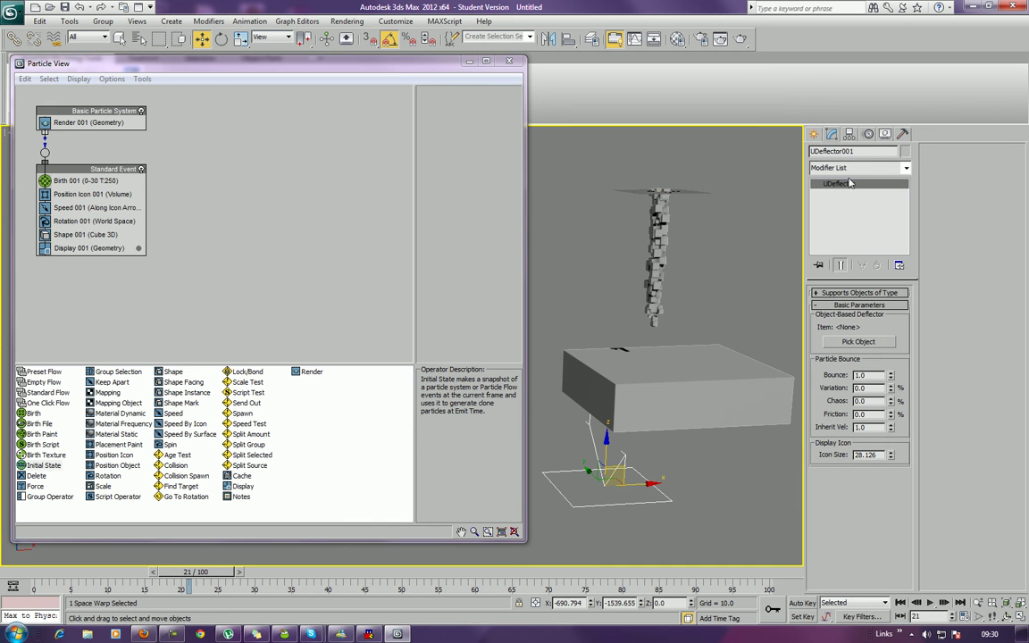
double_click(853, 152)
type("box_")
left_click(855, 342)
left_click(685, 397)
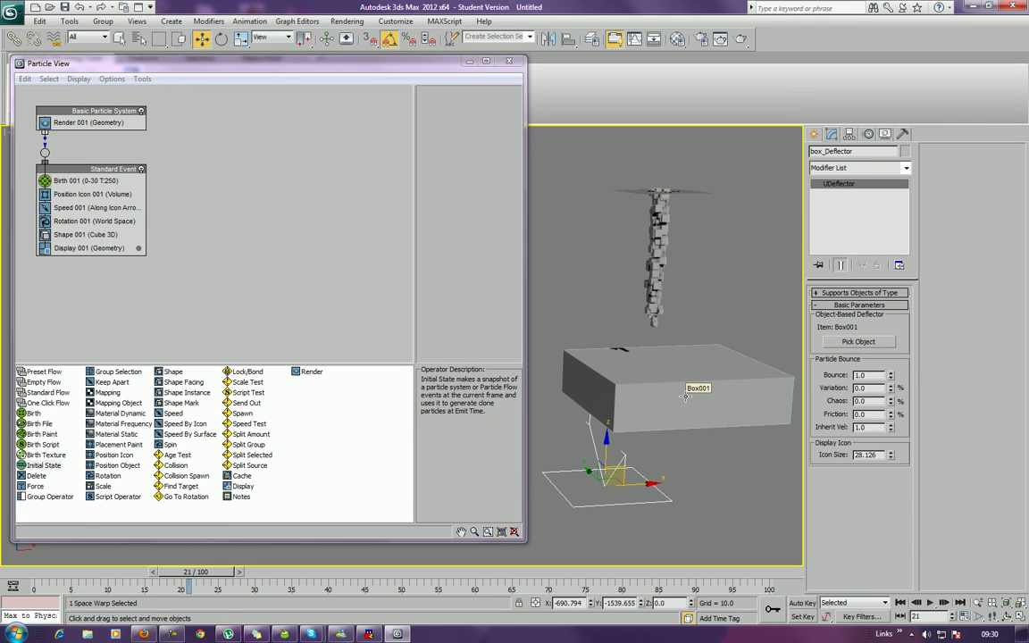
left_click_drag(194, 573, 190, 619)
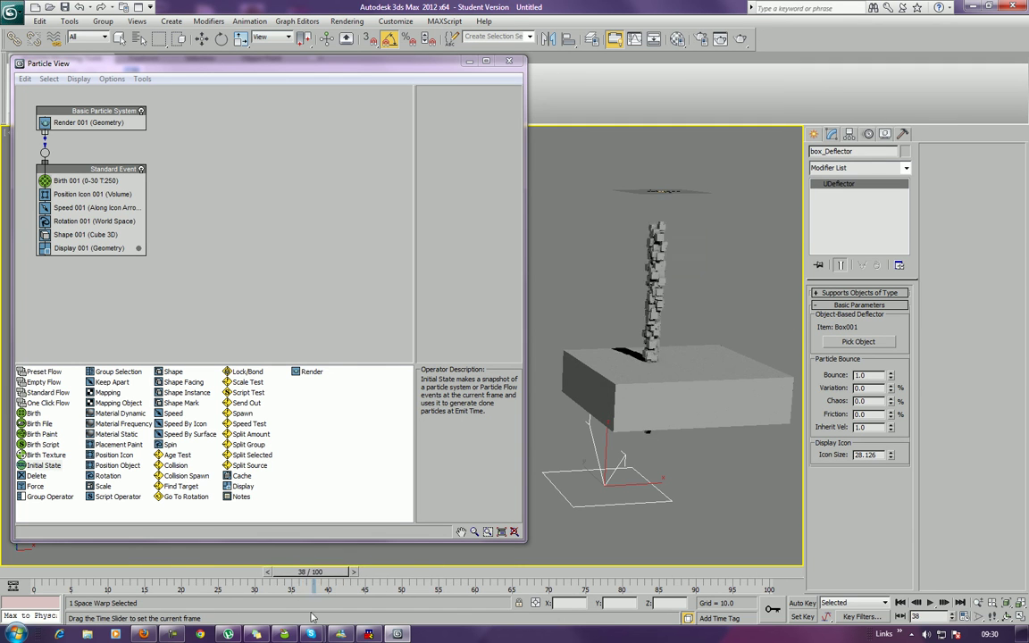
key("w")
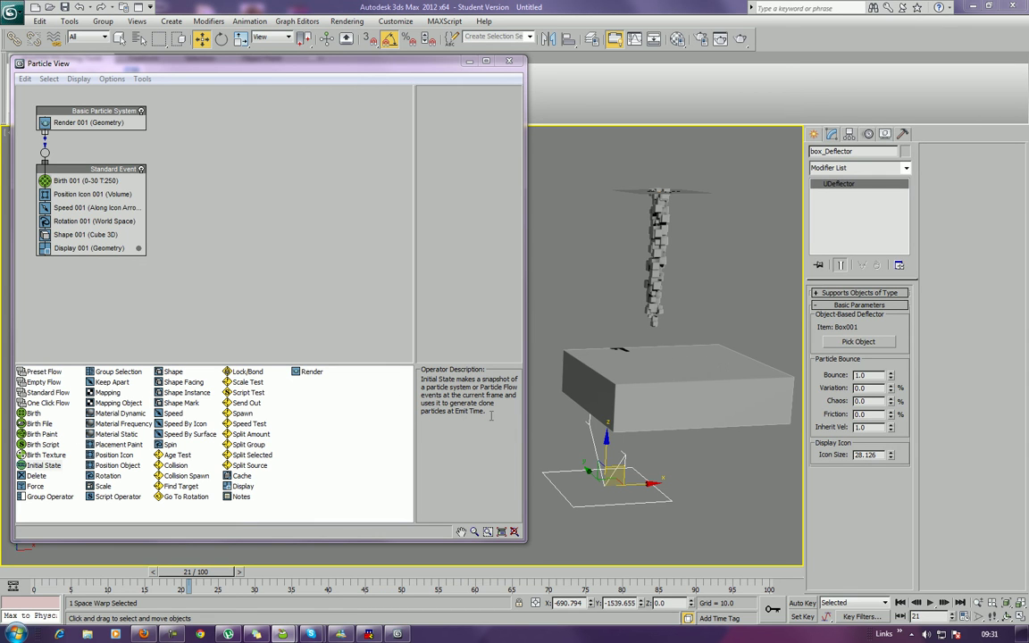
Step: Add a Collision test at the end of the standard event and assign box_Deflector as its deflector
left_click(176, 466)
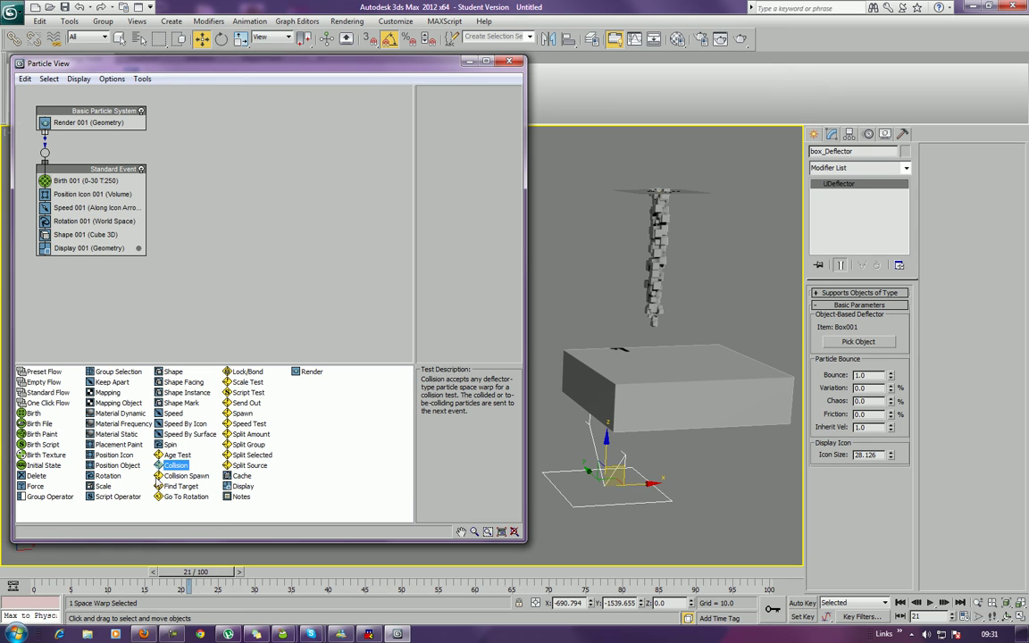
left_click_drag(170, 466, 74, 261)
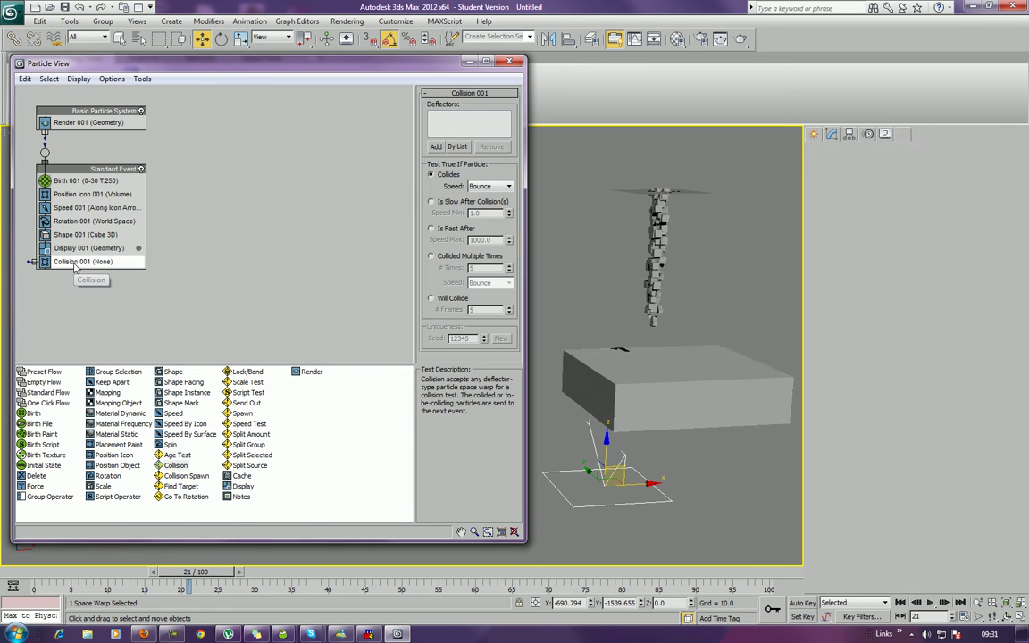
left_click(442, 146)
left_click(662, 510)
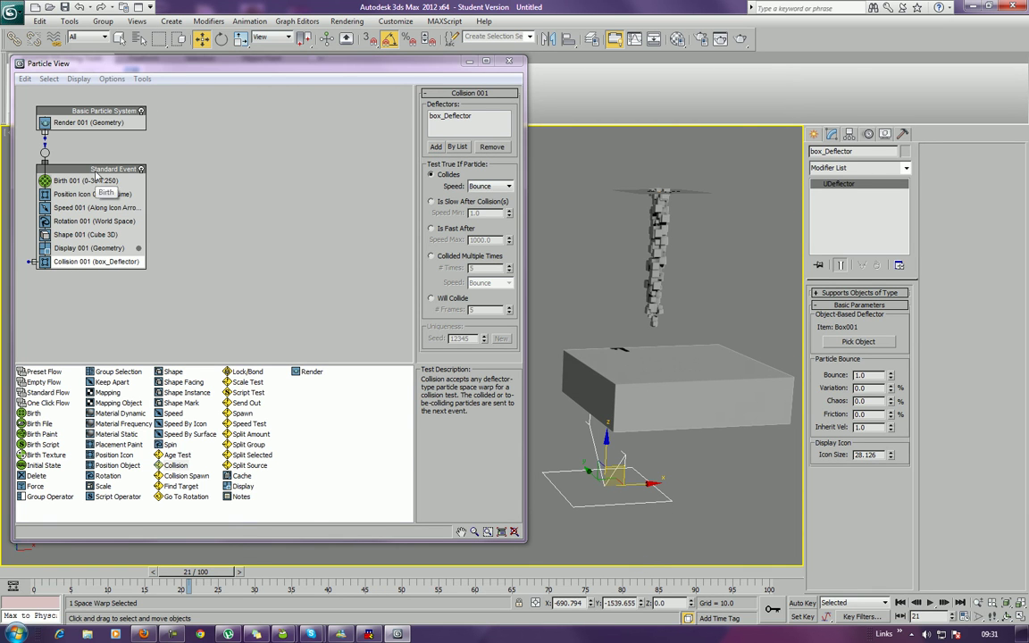
Step: Move the standard event away from the render event and rename it "Looks for collision"
left_click_drag(95, 166, 178, 182)
right_click(178, 184)
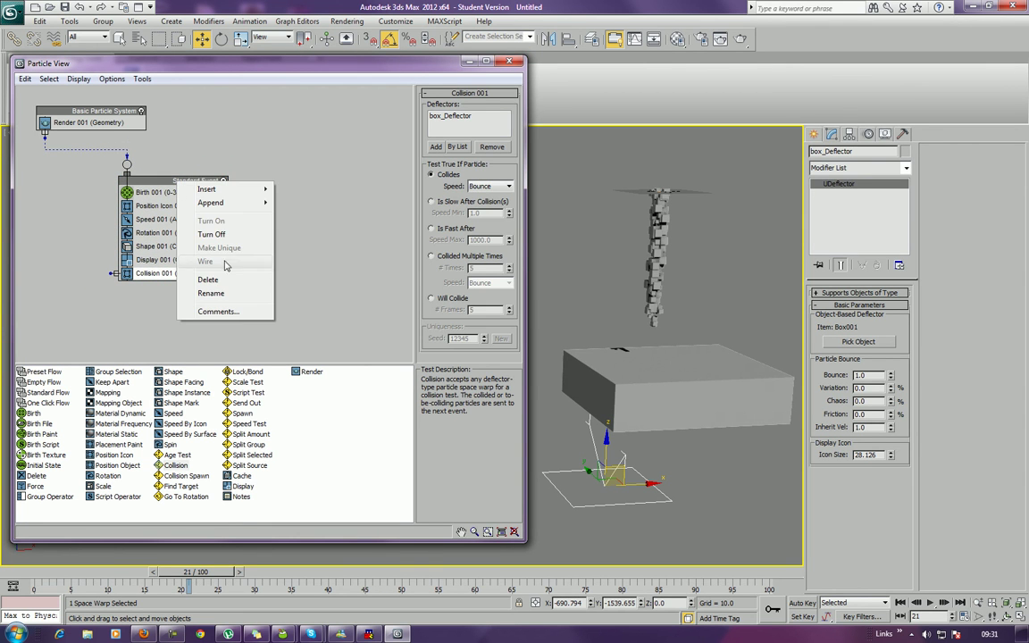
left_click(224, 297)
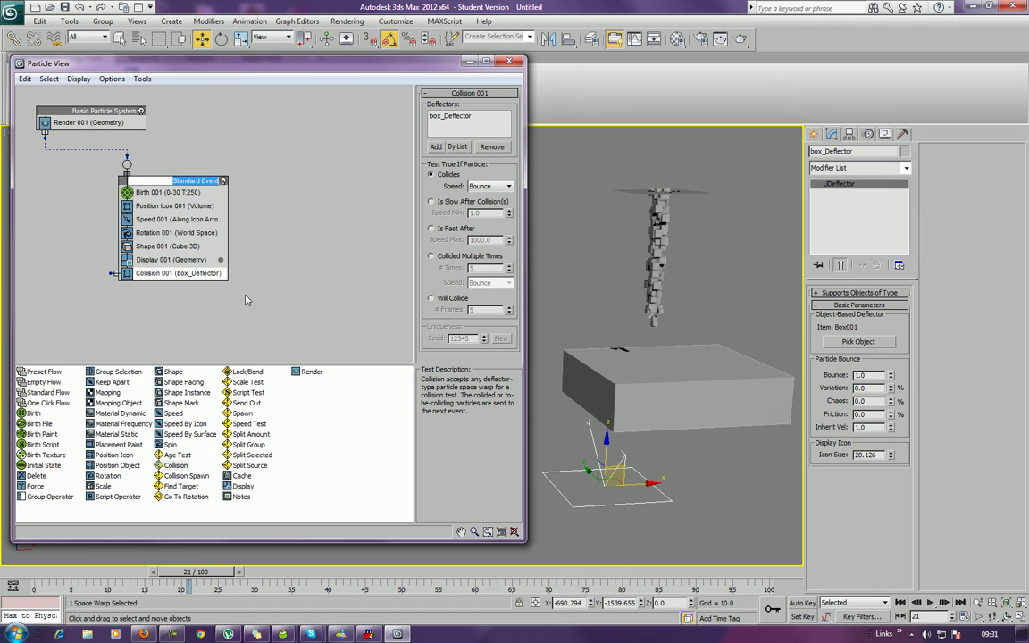
type("Looks for collision")
key("Return")
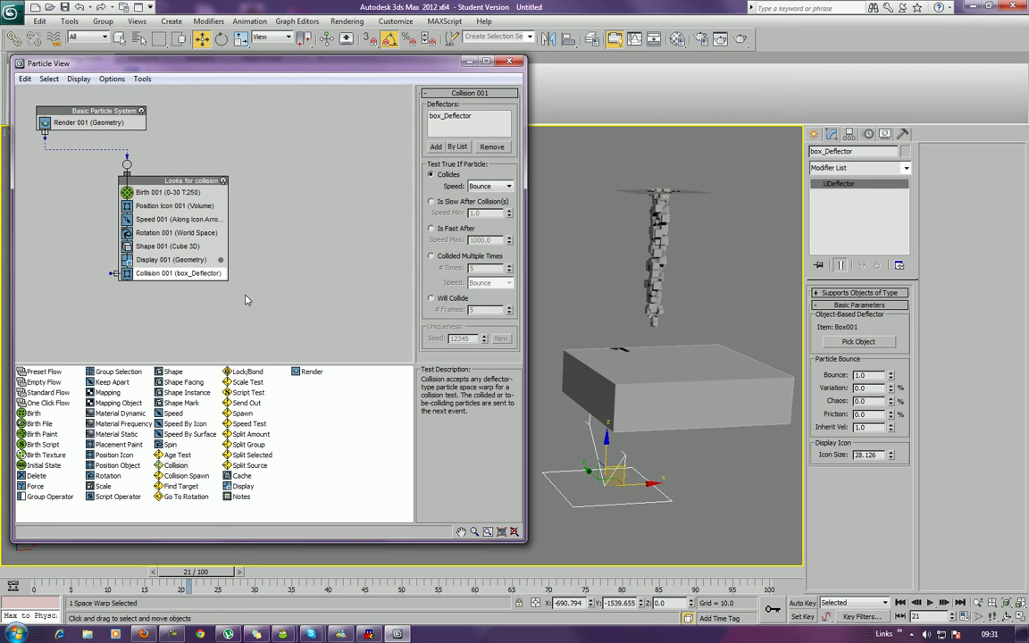
Step: At frame 0, rotate the particle emitter about -10 degrees around Y and move it along negative X
left_click_drag(187, 572, 42, 561)
key("w")
left_click(661, 190)
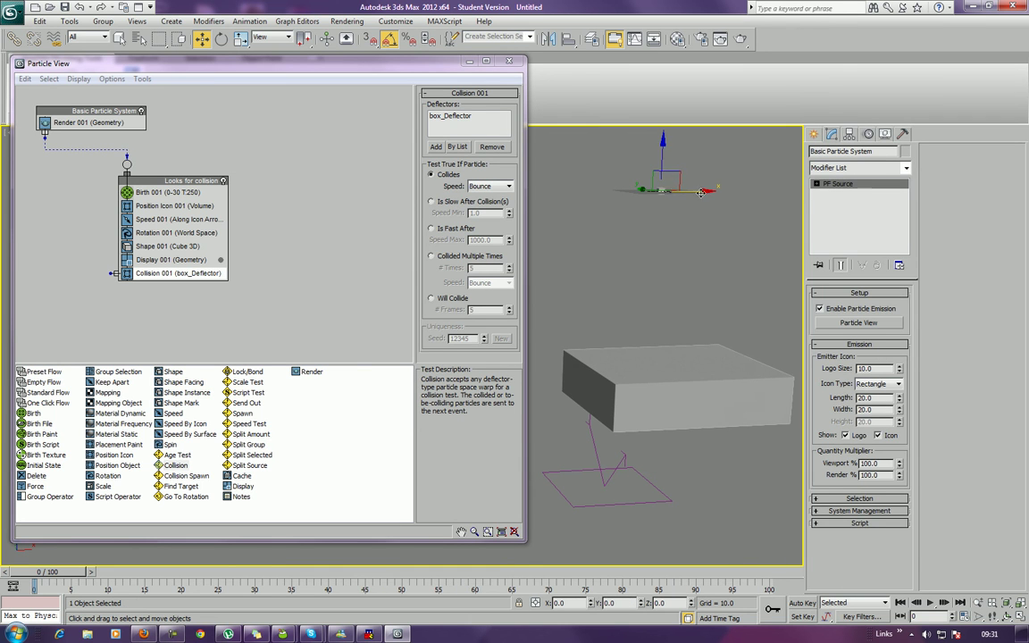
key("e")
mouse_move(618, 161)
left_mouse_down()
mouse_move(569, 150)
mouse_move(624, 176)
mouse_move(626, 166)
left_mouse_up()
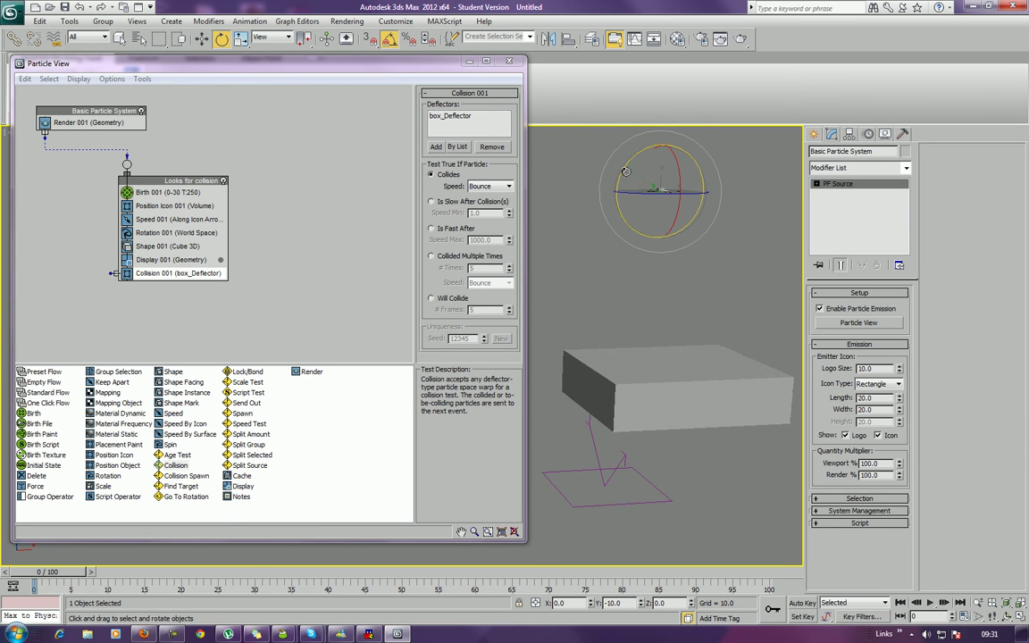
left_click(202, 39)
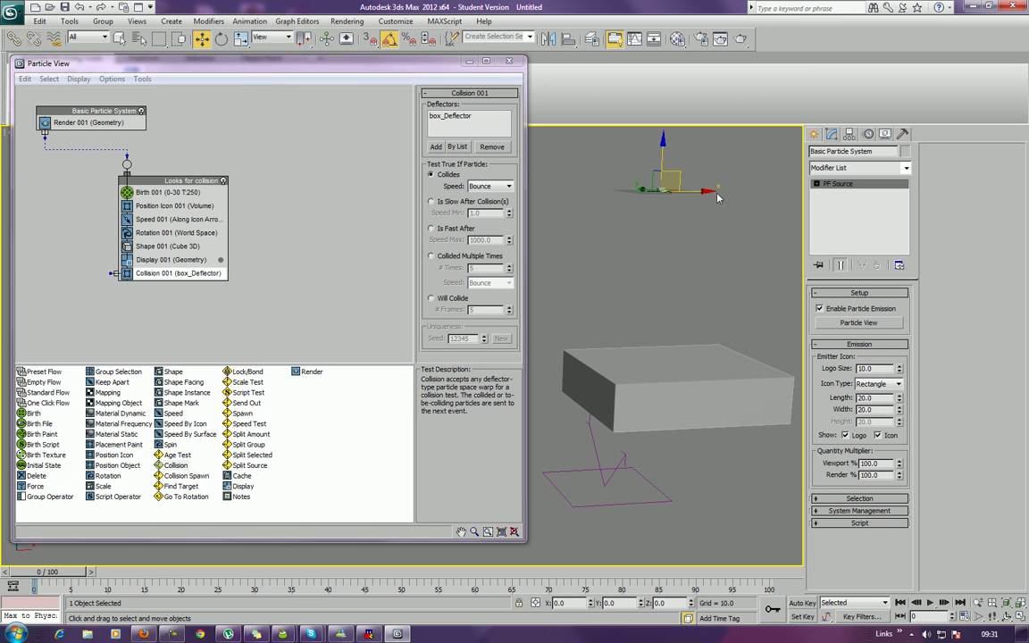
left_click_drag(709, 198, 594, 178)
left_click(592, 183)
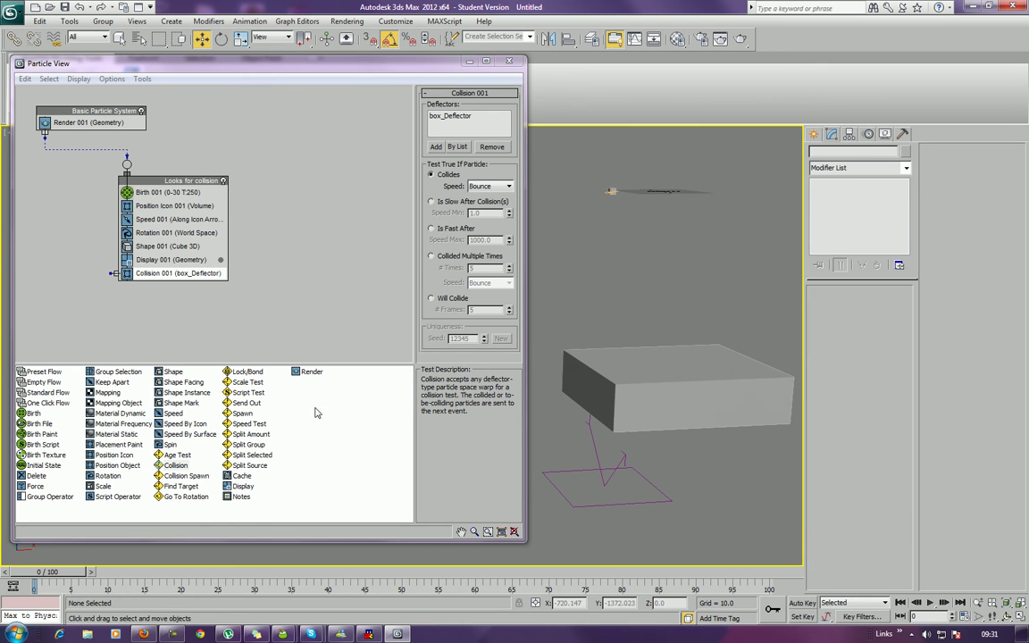
Step: Scrub and play the animation to examine how particles bounce off the box, and return to frame 1
left_click_drag(86, 572, 576, 541)
key("w")
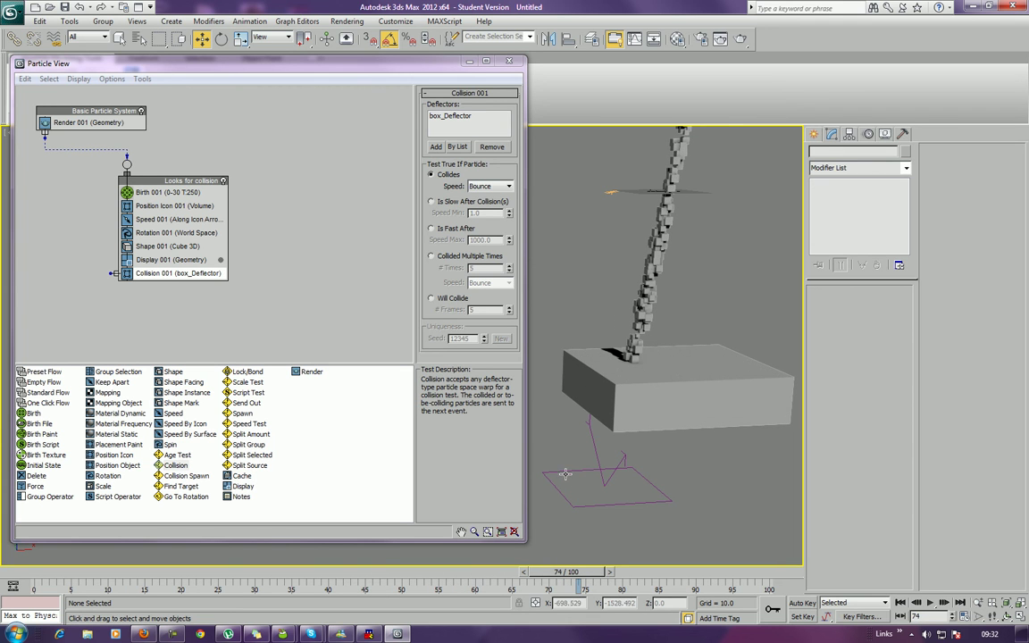
scroll(653, 439, "down", 5)
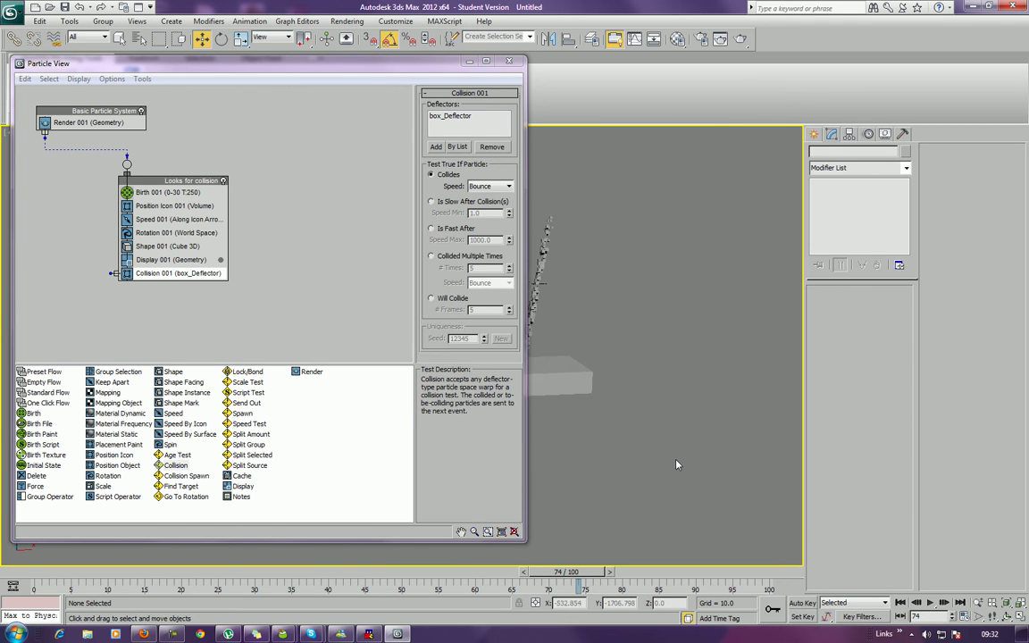
middle_click_drag(691, 440, 753, 455)
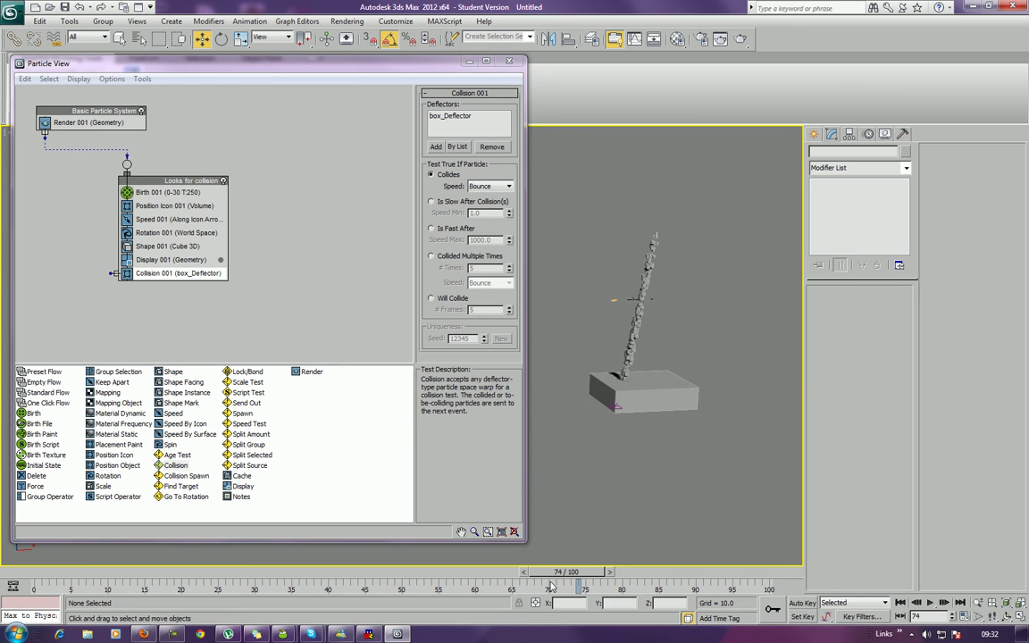
key("slash")
key("r")
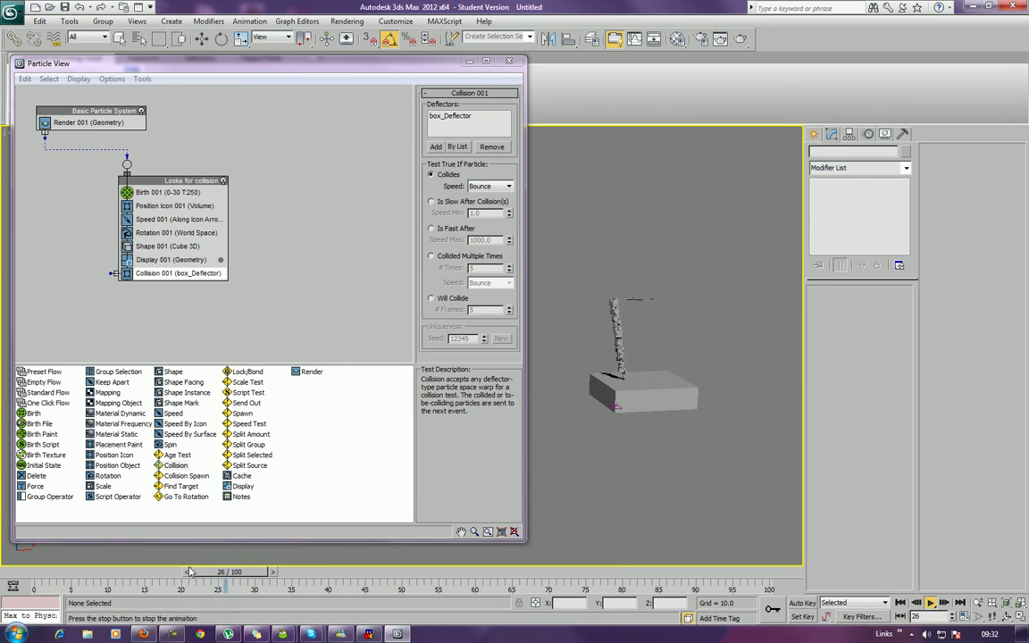
key("w")
left_click_drag(734, 572, 49, 589)
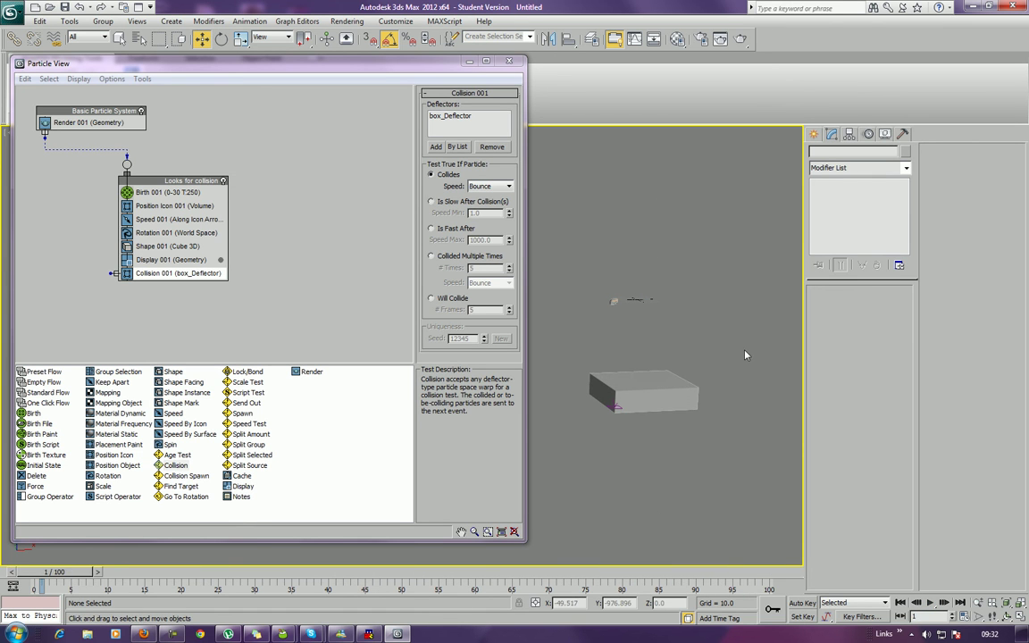
Step: Create a planar Gravity space warp beside the box, with an icon size of about 47, and show its modifier parameters
left_click(815, 134)
left_click(896, 171)
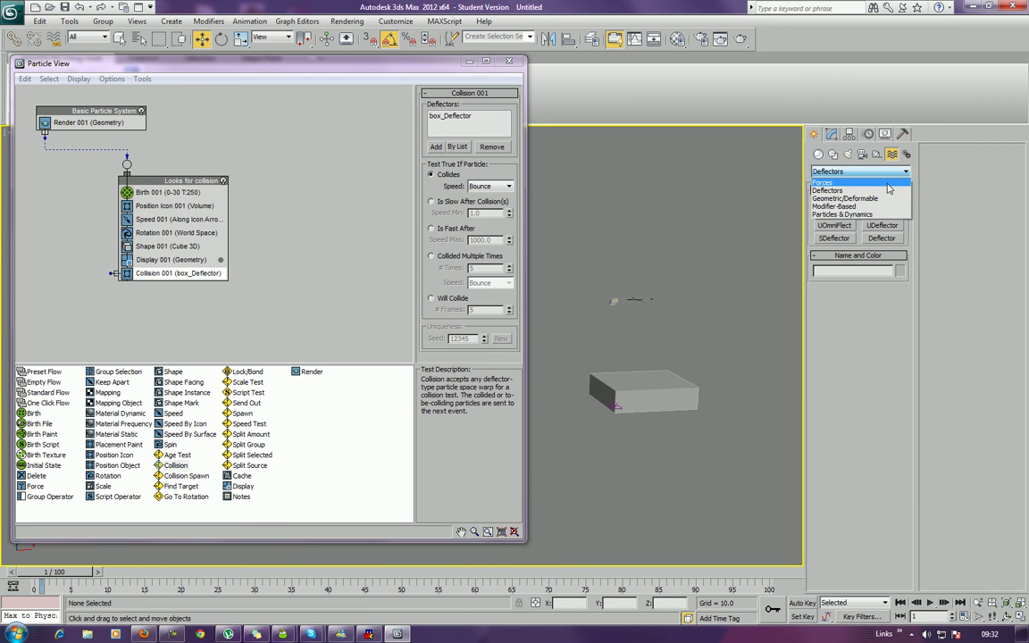
left_click(840, 179)
left_click(834, 251)
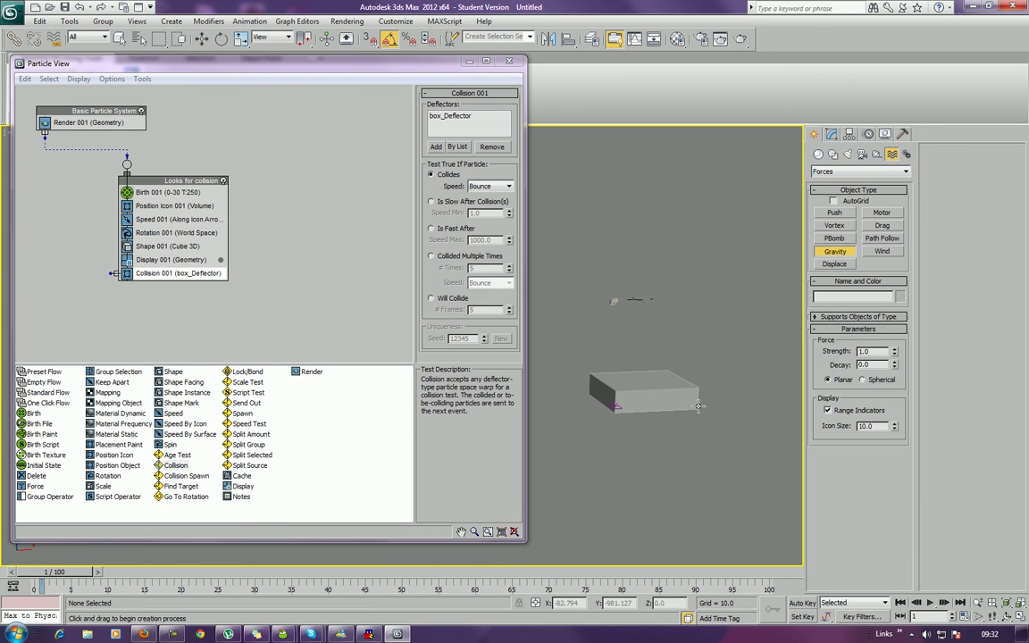
mouse_move(753, 384)
left_mouse_down()
mouse_move(784, 393)
mouse_move(758, 392)
left_mouse_up()
mouse_move(697, 435)
middle_mouse_down()
mouse_move(714, 422)
mouse_move(689, 430)
middle_mouse_up()
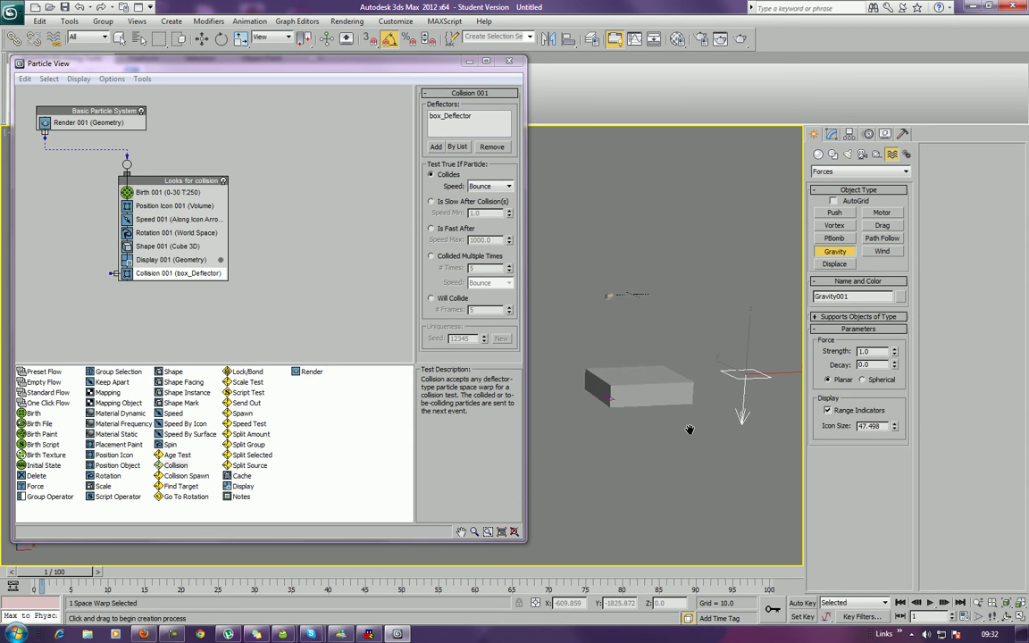
left_click(831, 134)
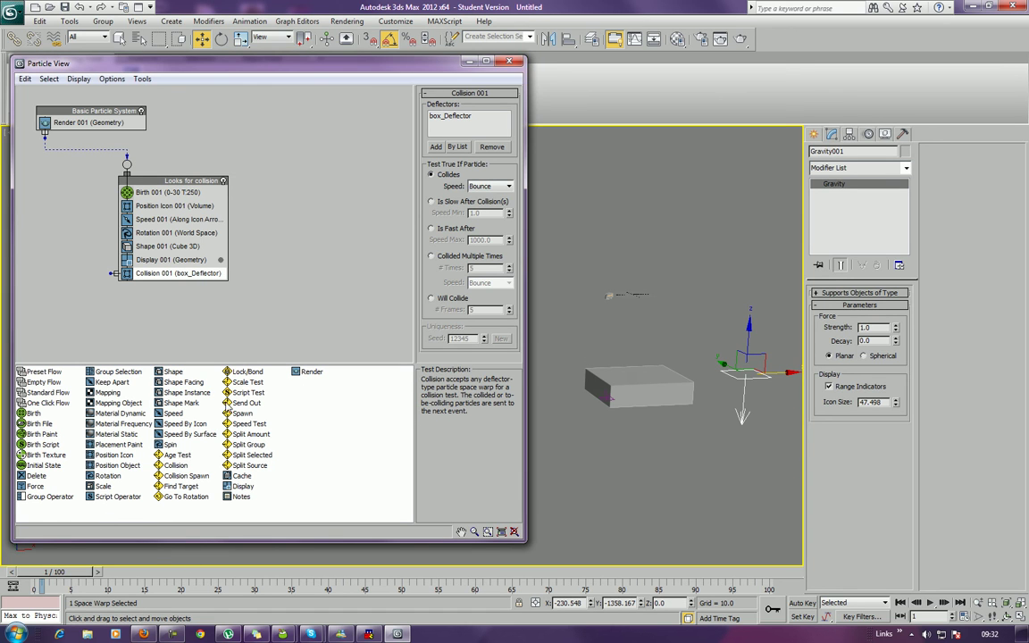
Step: Add a Force operator to the flow, separate it into its own event beside "Looks for collision", and select it
left_click(34, 487)
left_click_drag(29, 493, 136, 244)
left_click(142, 247)
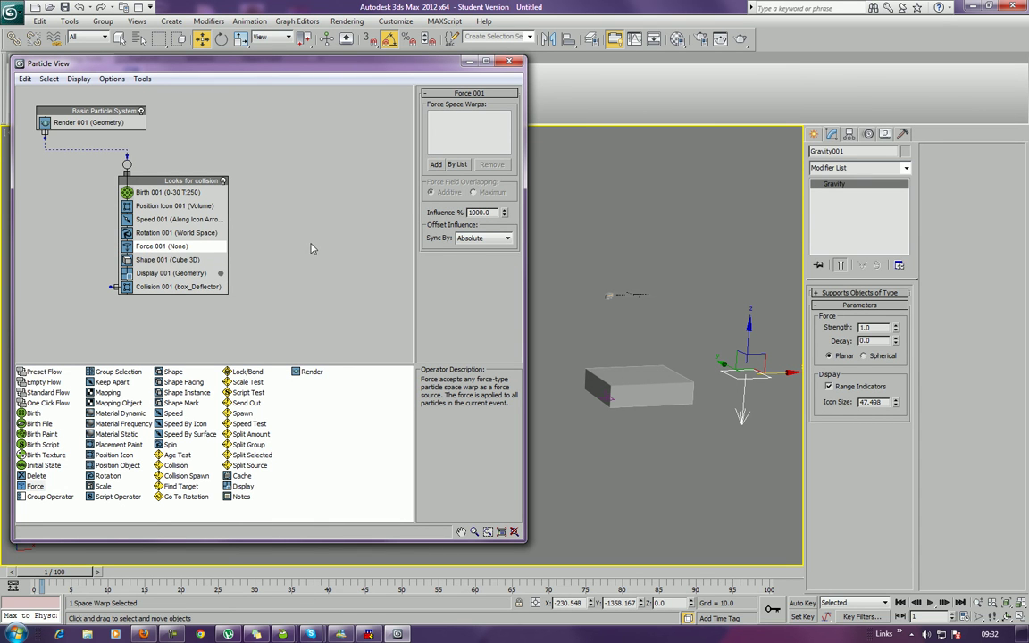
left_click_drag(141, 247, 299, 245)
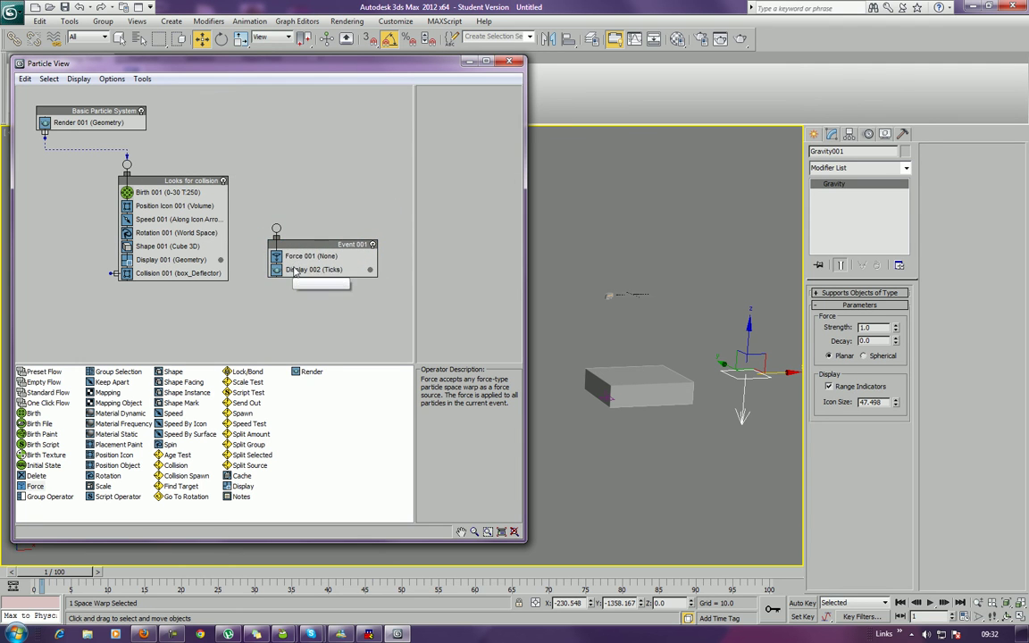
left_click(284, 256)
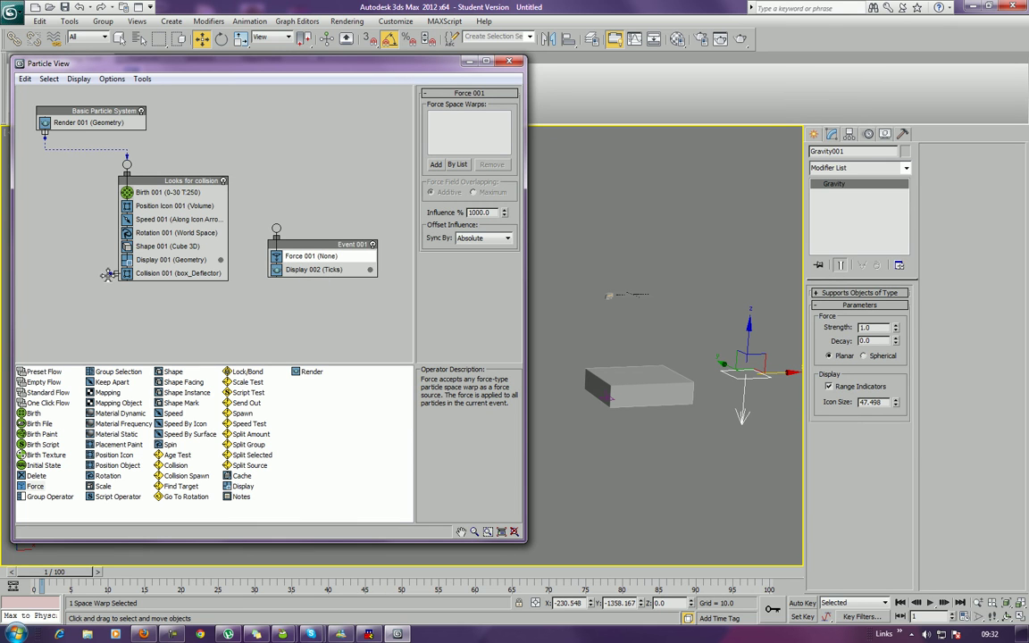
Step: Wire the Collision test's output to the Force event and scrub to frame 61 to check the particles
left_click_drag(112, 273, 274, 229)
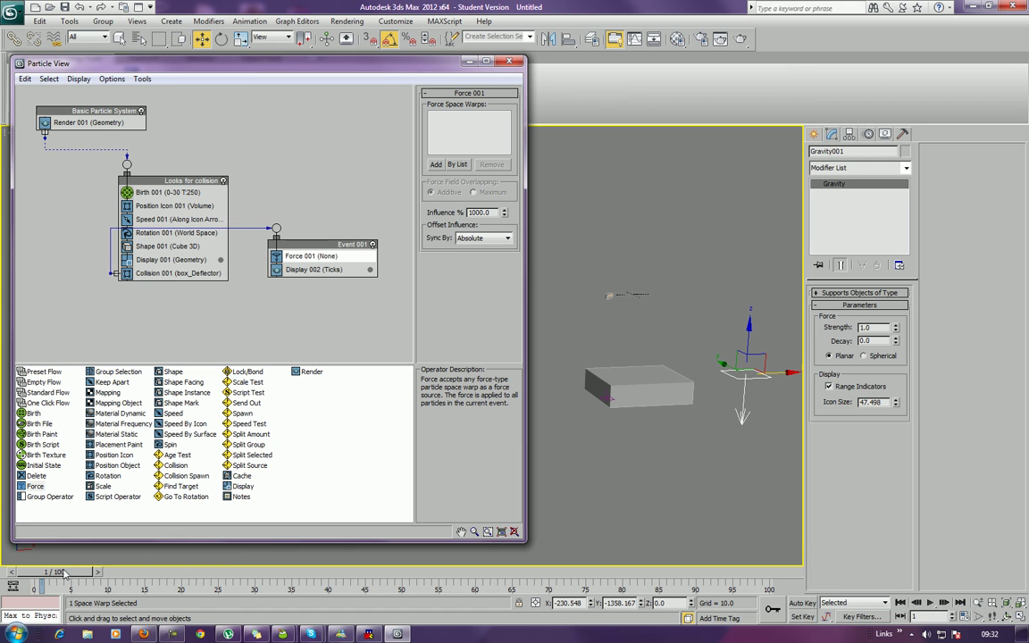
left_click_drag(54, 577, 478, 507)
key("w")
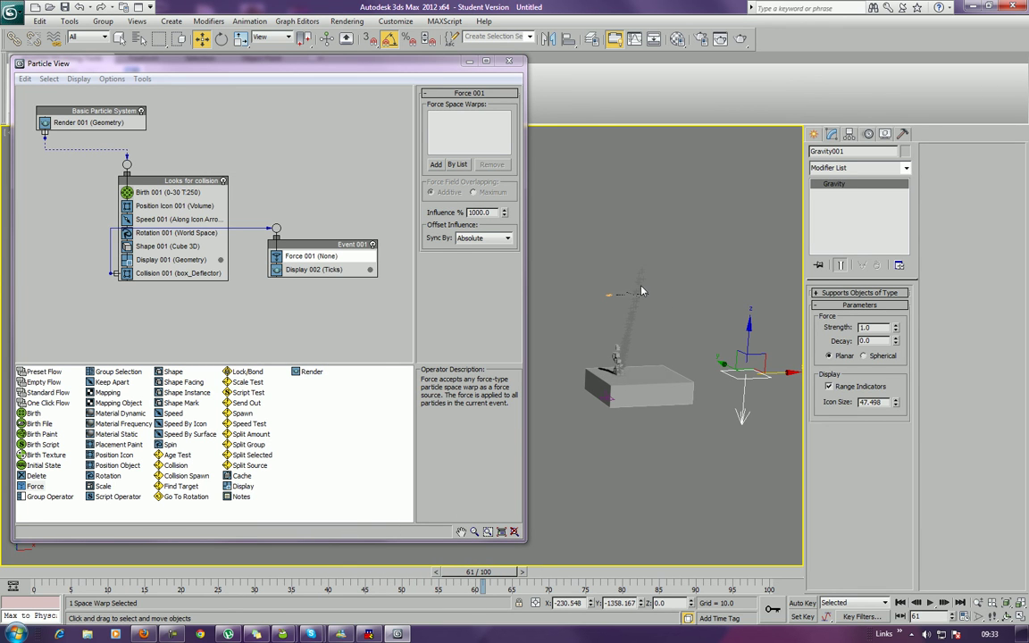
Step: Set the display type of the Force event's Display operator to Geometry
left_click(349, 270)
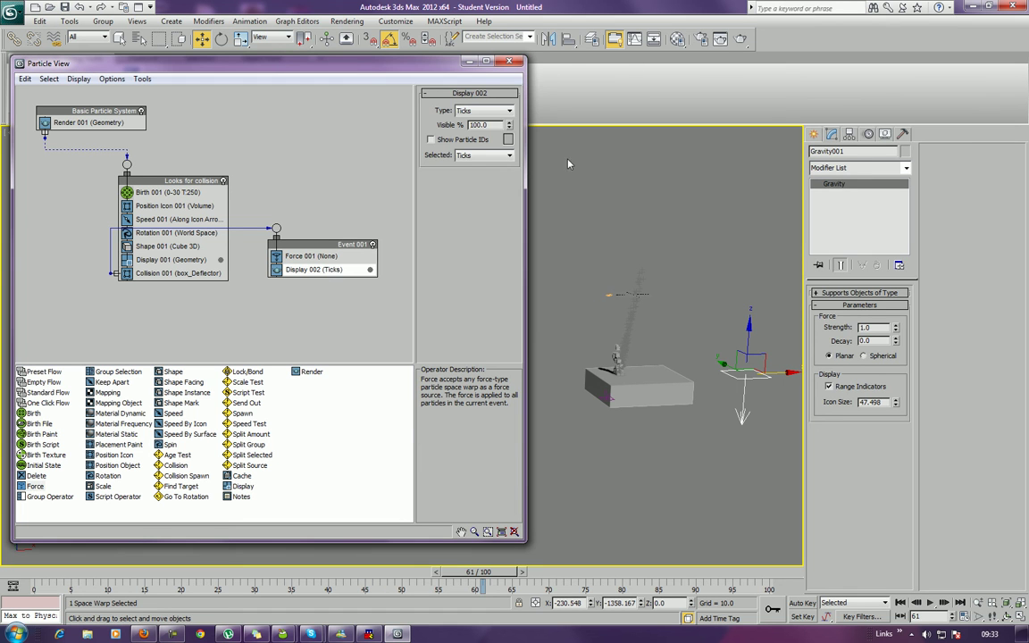
left_click(501, 111)
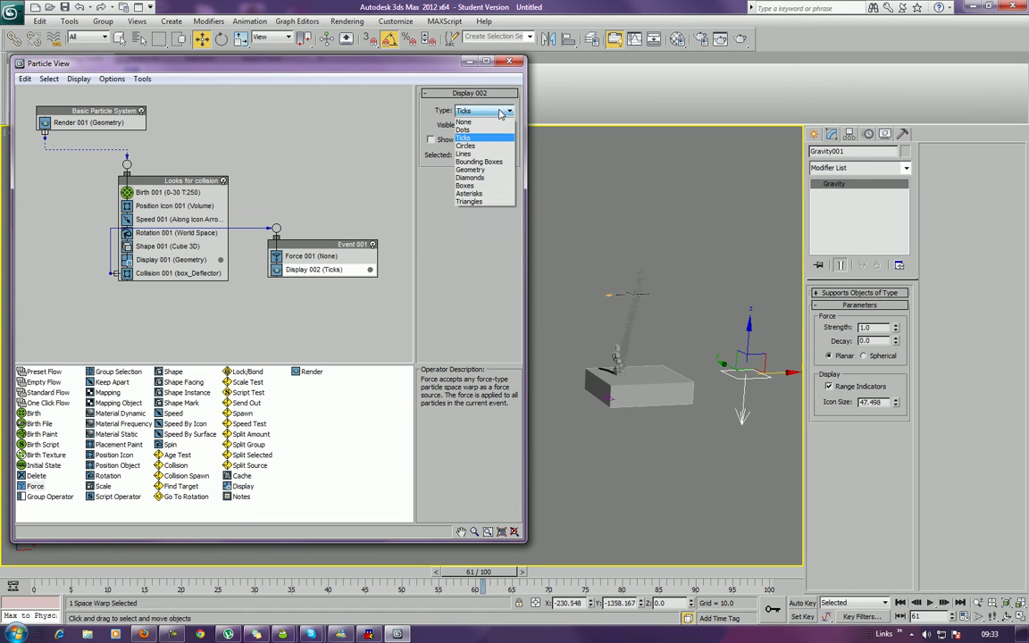
left_click(491, 170)
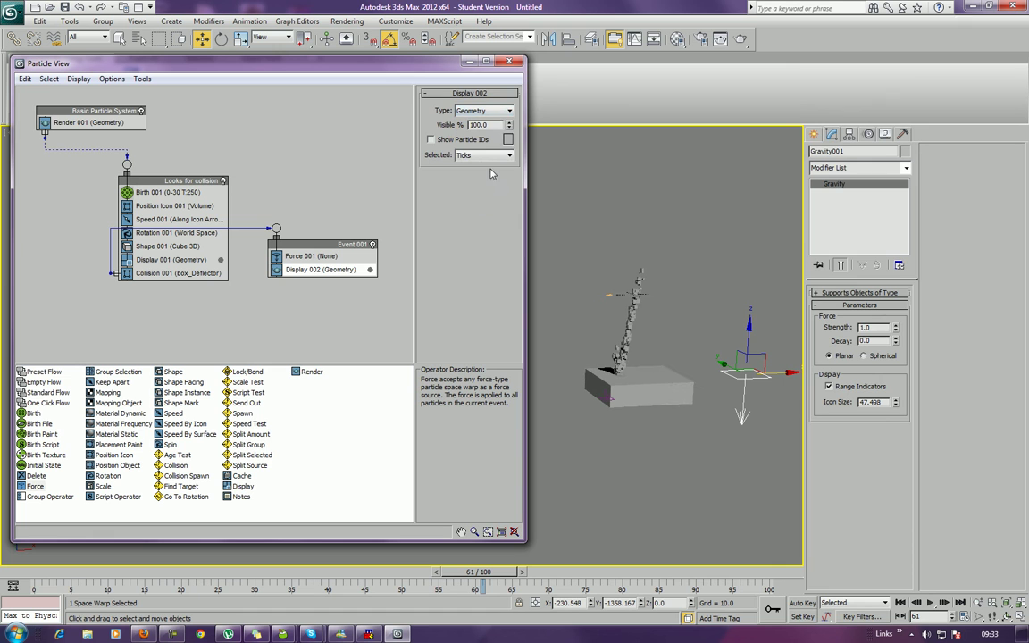
Step: Return to frame 1 and add the Gravity space warp to the Force operator
left_click(309, 257)
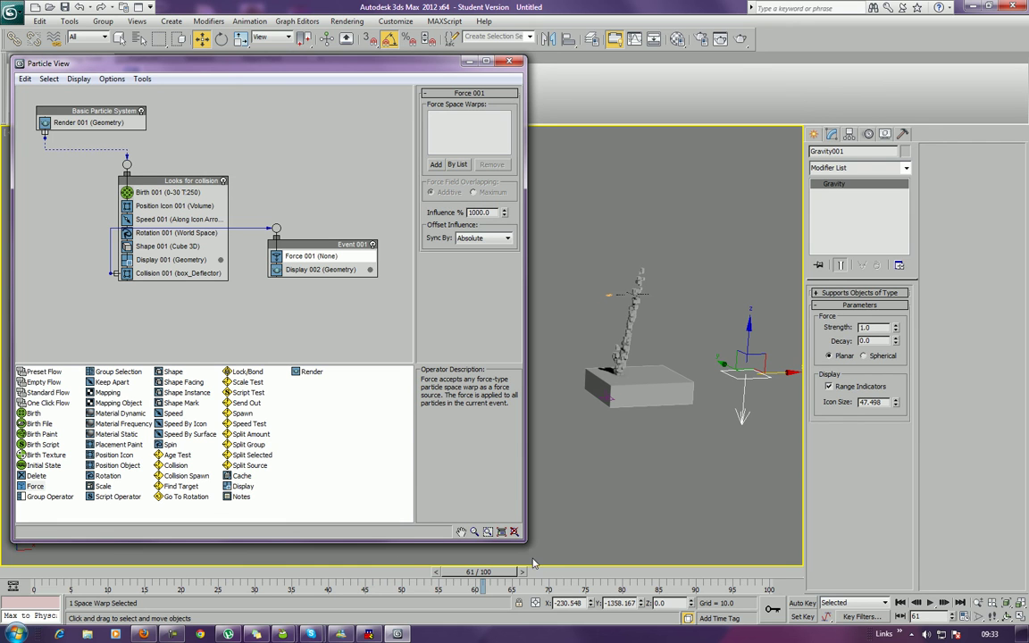
left_click_drag(507, 579, 62, 577)
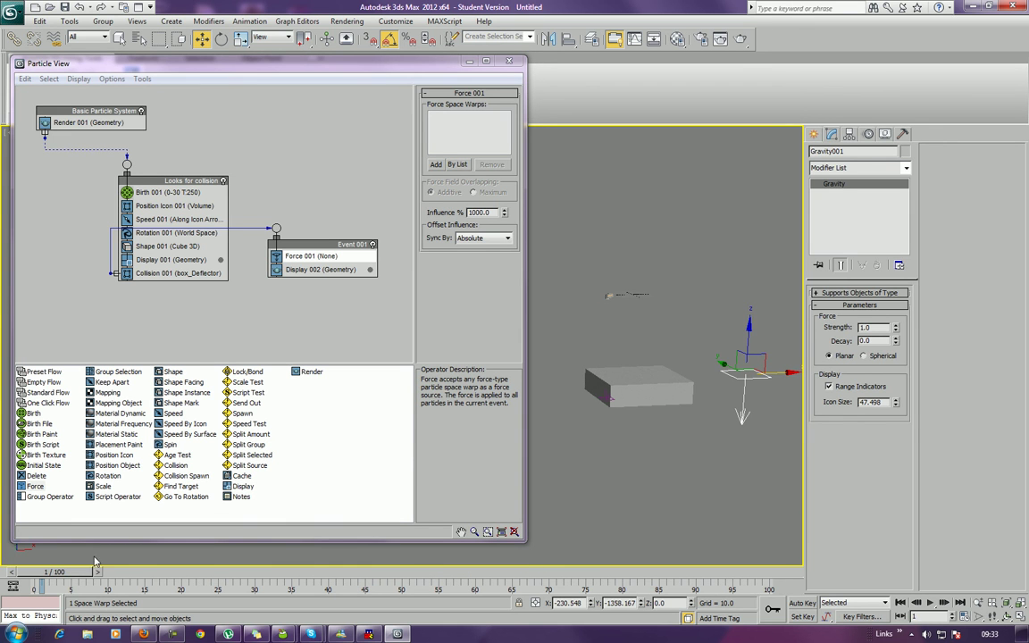
left_click(435, 166)
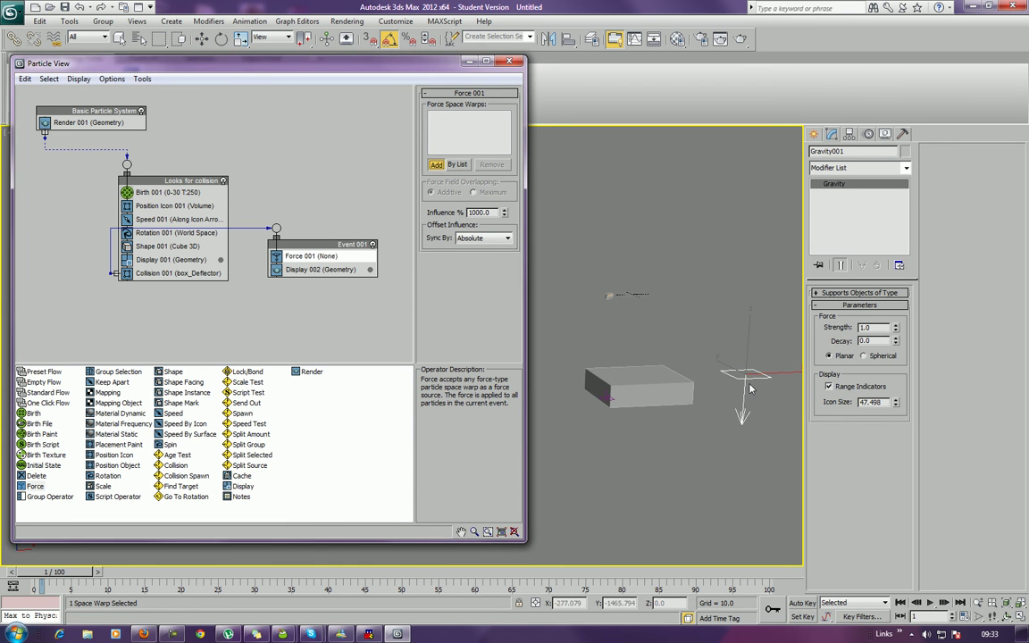
left_click(748, 376)
Step: Scrub to frame 58 and examine up close how the particles behave at the box under gravity
left_click_drag(37, 574, 336, 606)
key("w")
middle_click_drag(554, 447, 616, 481)
left_click(978, 603)
left_click_drag(679, 428, 570, 405)
middle_click_drag(570, 405, 391, 555)
left_click_drag(373, 579, 477, 616)
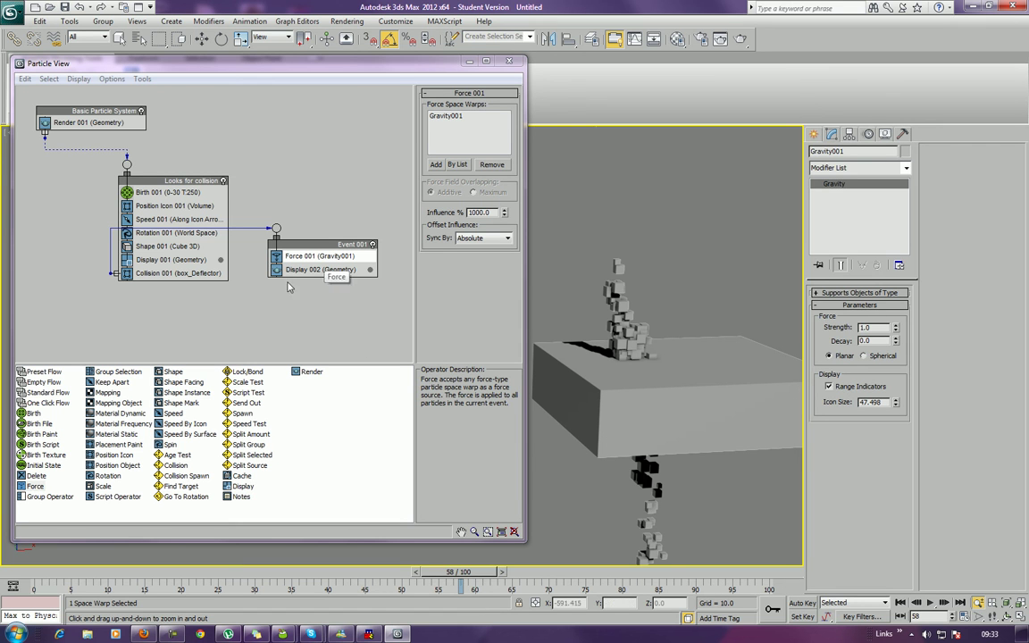
Step: Add a Collision test below the Display operator in the Force event and assign box_Deflector as its deflector
left_click_drag(175, 466, 289, 284)
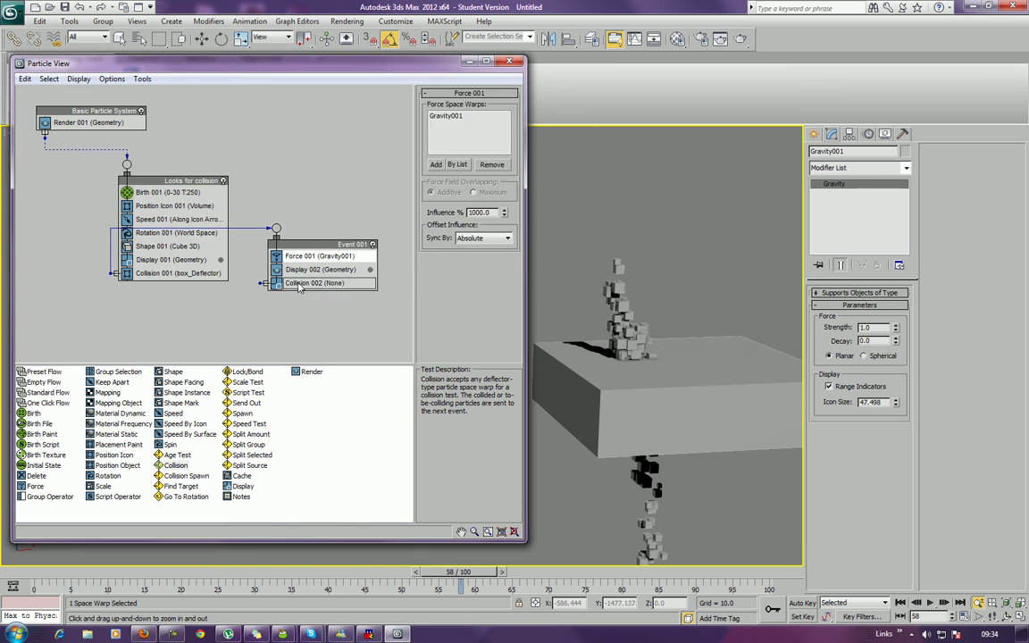
left_click(302, 284)
scroll(686, 255, "down", 5)
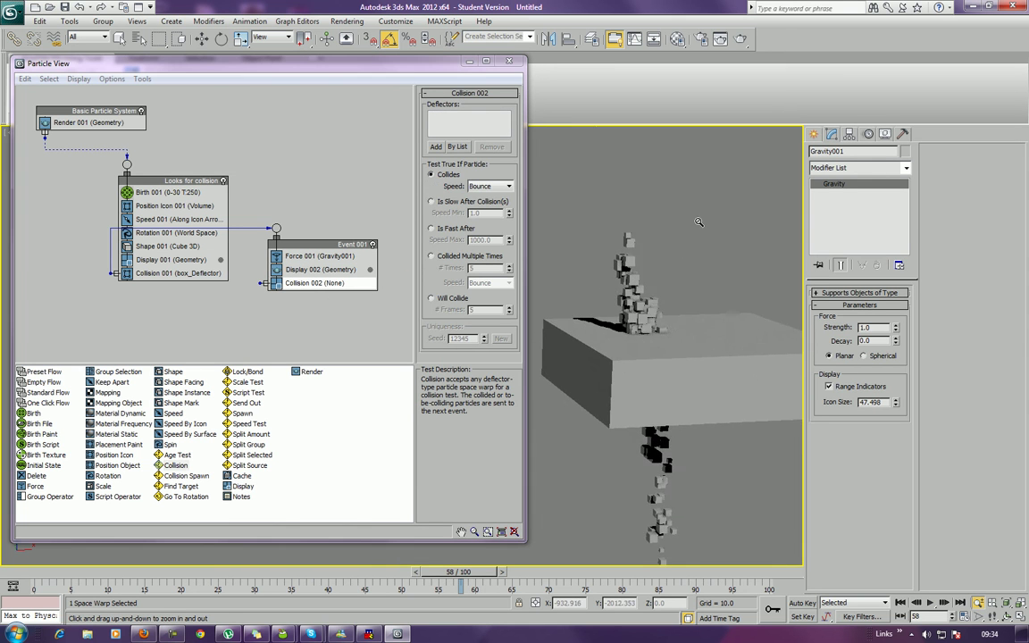
middle_click_drag(638, 251, 770, 226)
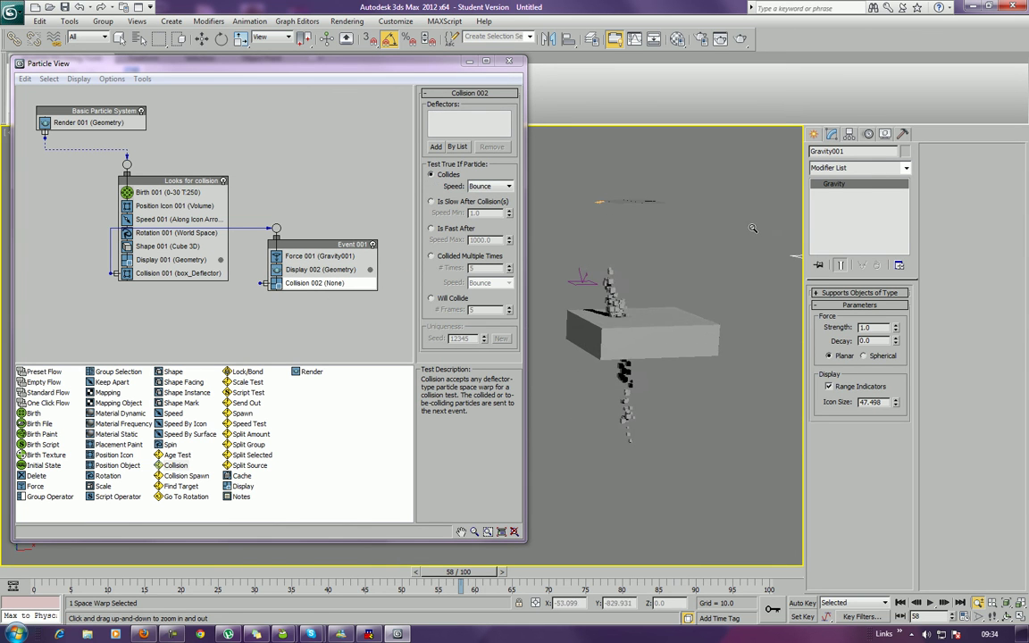
left_click(436, 148)
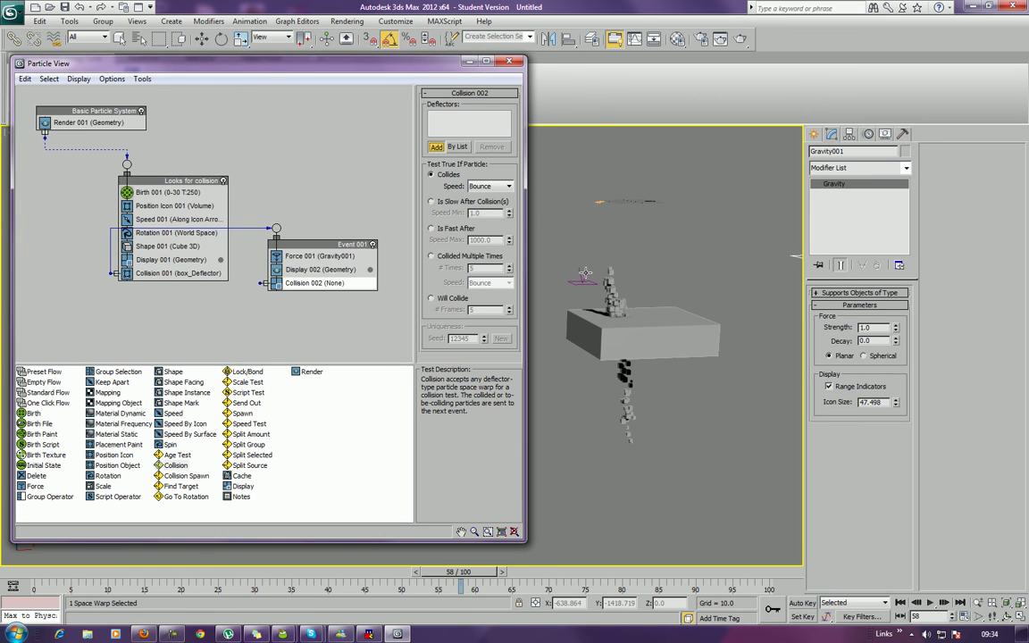
left_click(579, 283)
Step: Scrub and play the animation to examine how particles bounce on the box, stopping at frame 7
left_click_drag(490, 572, 528, 579)
left_click_drag(615, 585, 54, 572)
key("w")
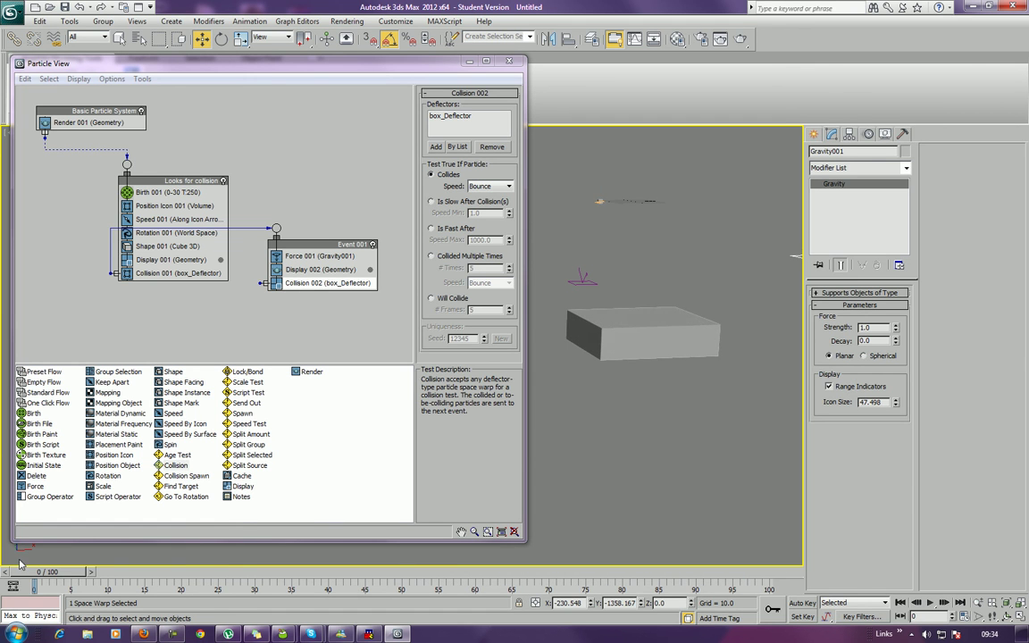
key("r")
key("/")
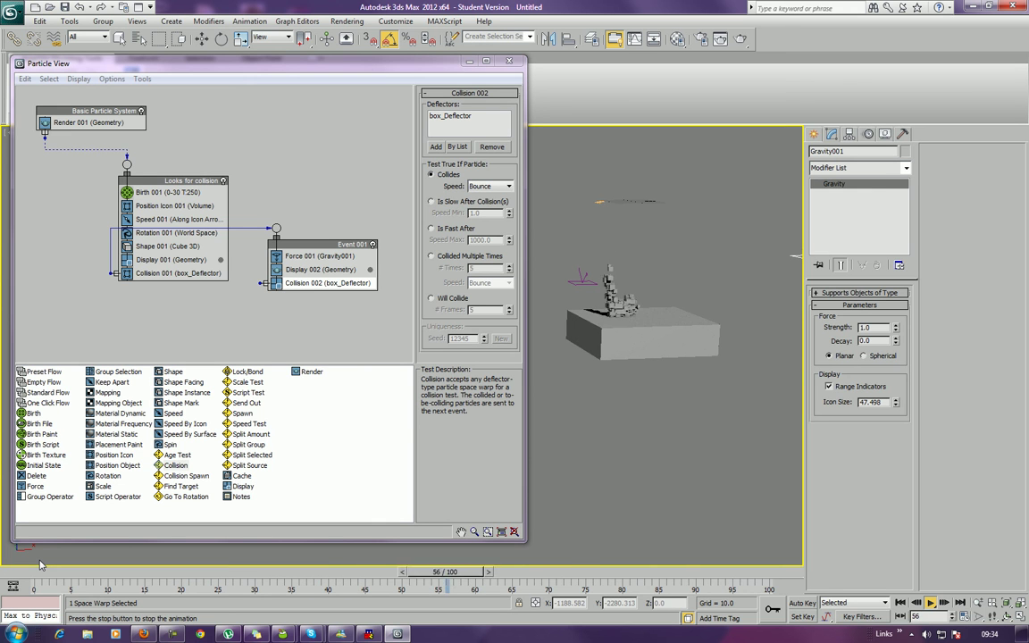
key("w")
key("/")
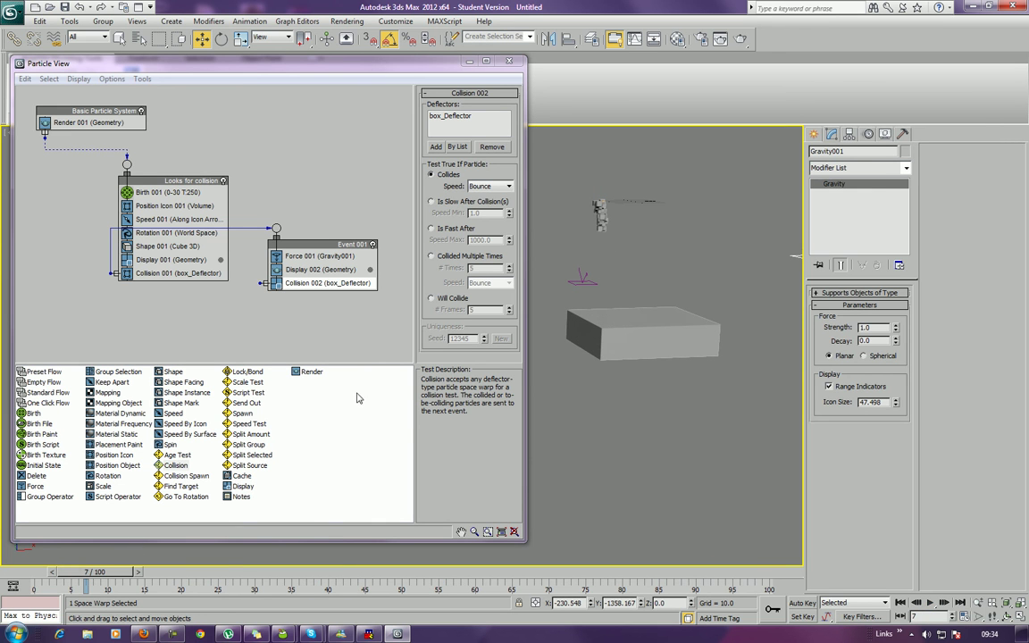
Step: Select box_Deflector above the box, set its friction to 50%, and start playback
middle_click_drag(679, 273, 613, 276)
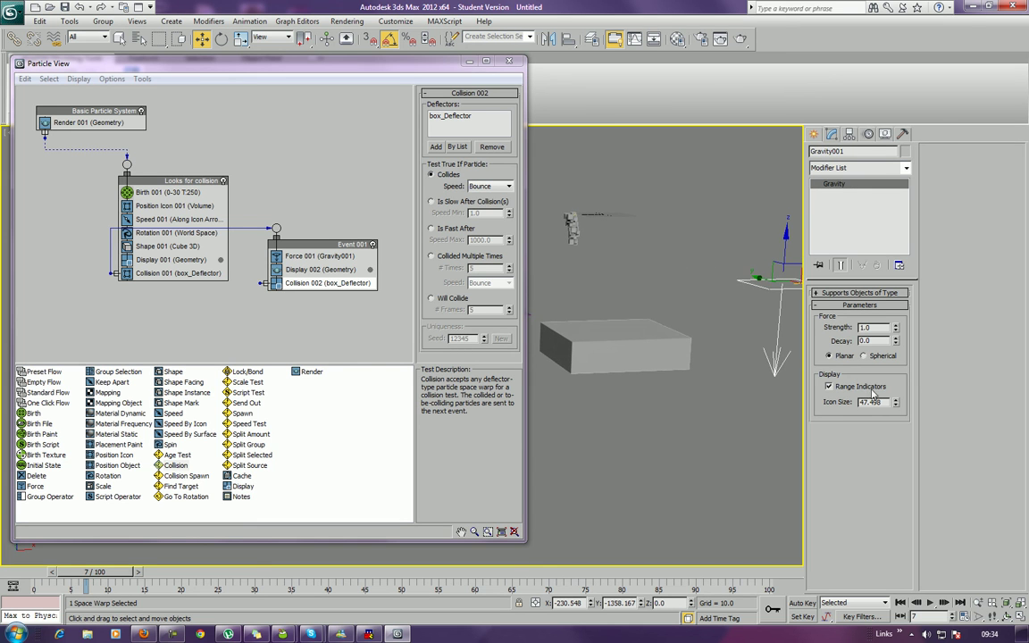
middle_click_drag(698, 462, 688, 435)
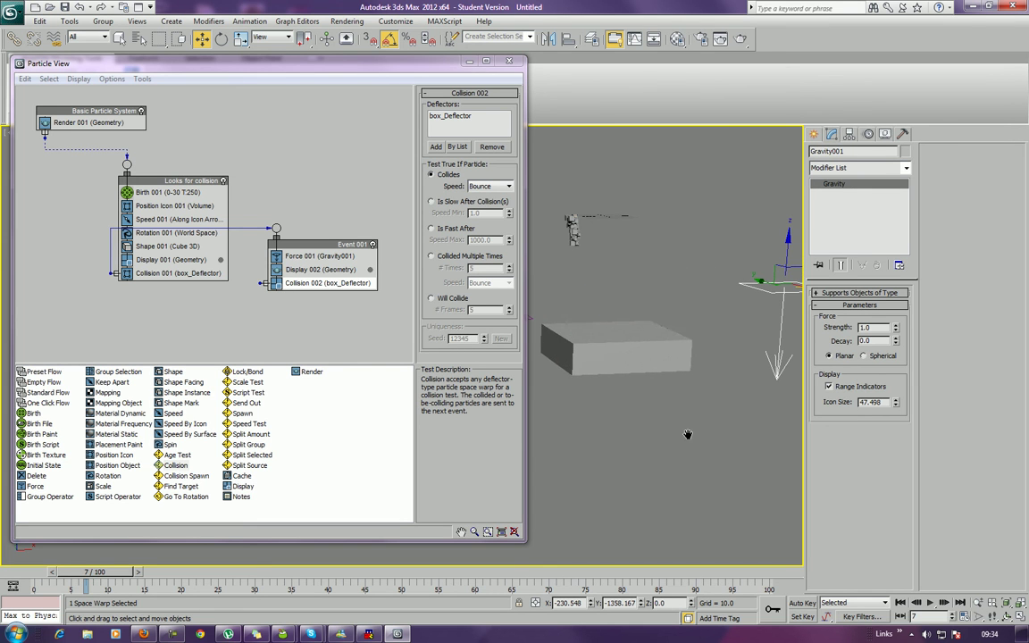
middle_click_drag(642, 399, 668, 374)
left_click(651, 302)
middle_click_drag(636, 500, 624, 480)
middle_click_drag(653, 427, 703, 438)
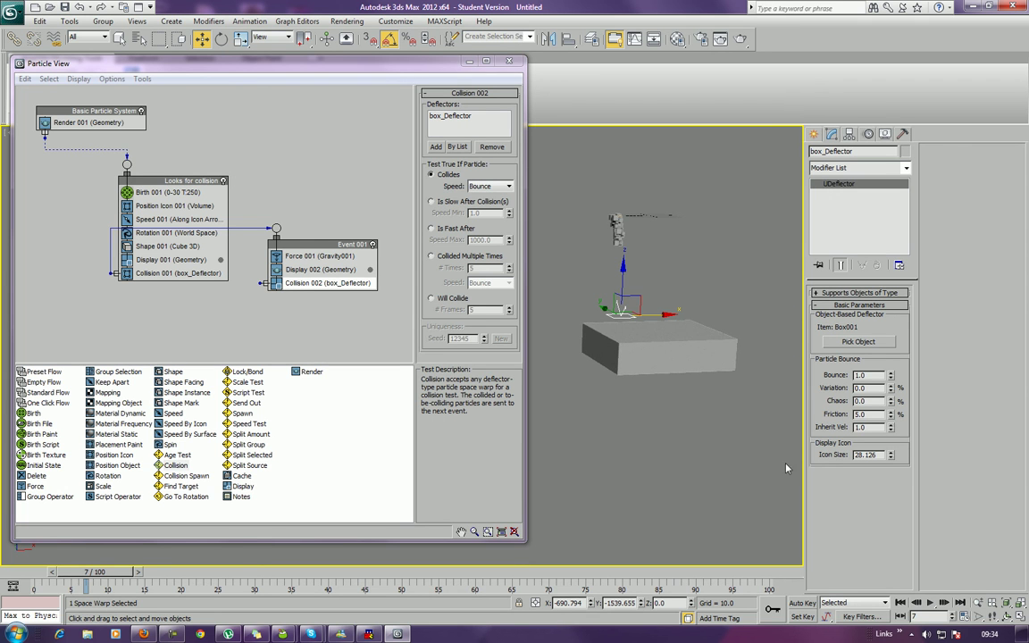
left_click(758, 491)
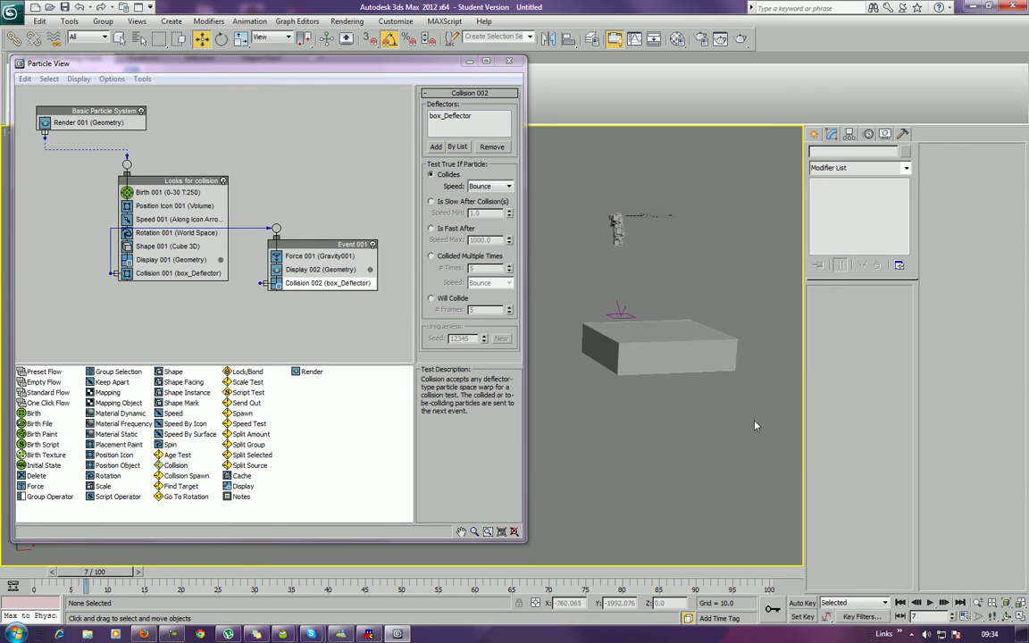
left_click(624, 311)
key("/")
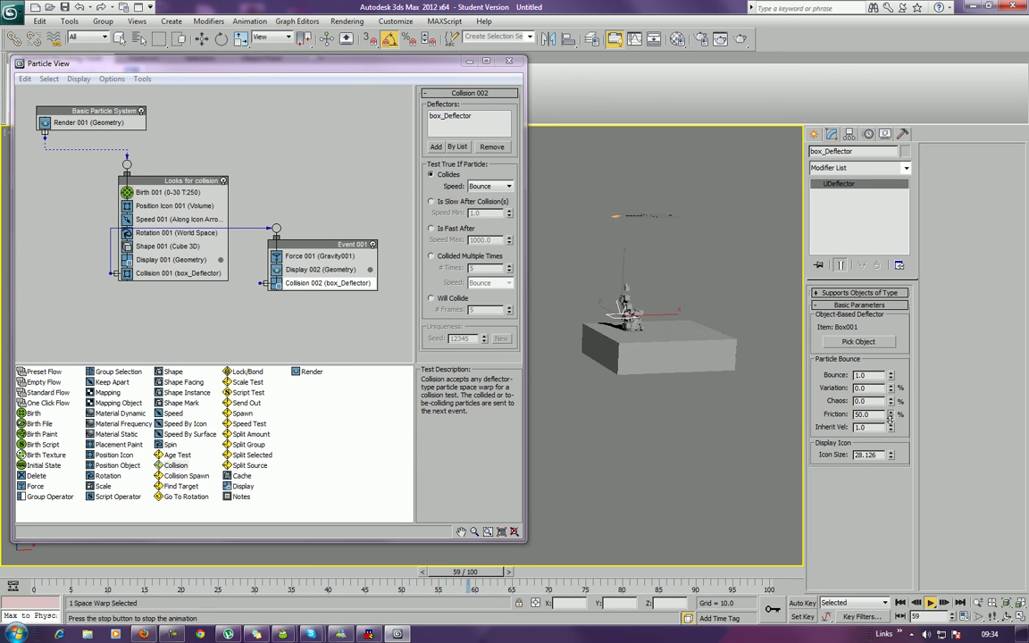
Step: Set the deflector's bounce to 0.65, inherit velocity to 0.78, and friction to 70% during playback
mouse_move(884, 441)
left_mouse_down()
mouse_move(891, 432)
mouse_move(890, 449)
left_mouse_up()
left_click(891, 378)
left_click_drag(890, 377, 891, 404)
left_click(889, 409)
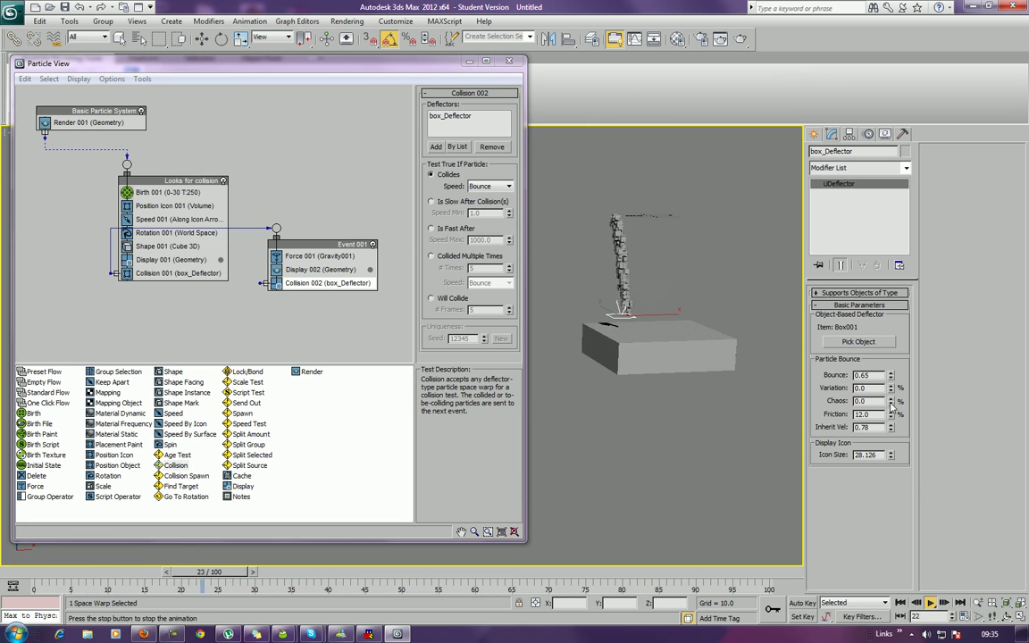
left_click_drag(890, 407, 891, 380)
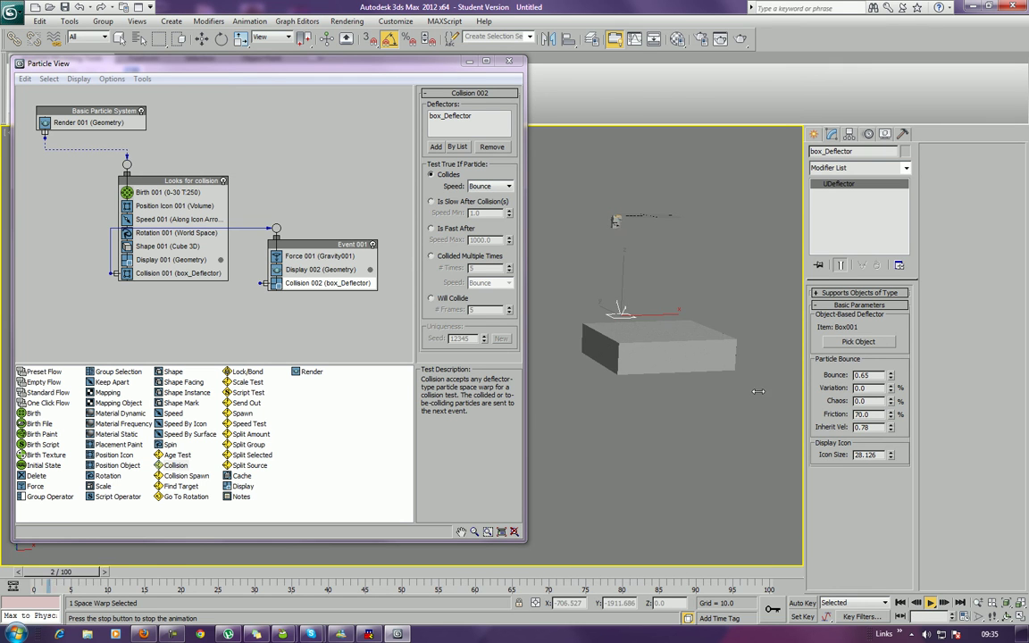
Step: Set the deflector's bounce to 0.93 and reset its friction to 0%
scroll(714, 413, "up", 4)
middle_click_drag(723, 392, 607, 415)
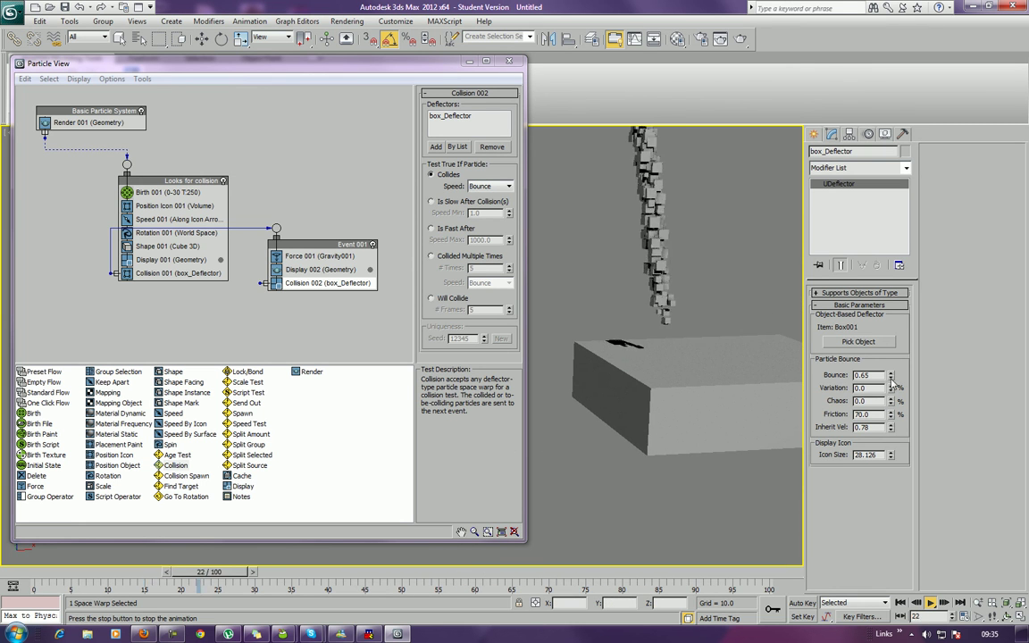
left_click_drag(890, 374, 890, 360)
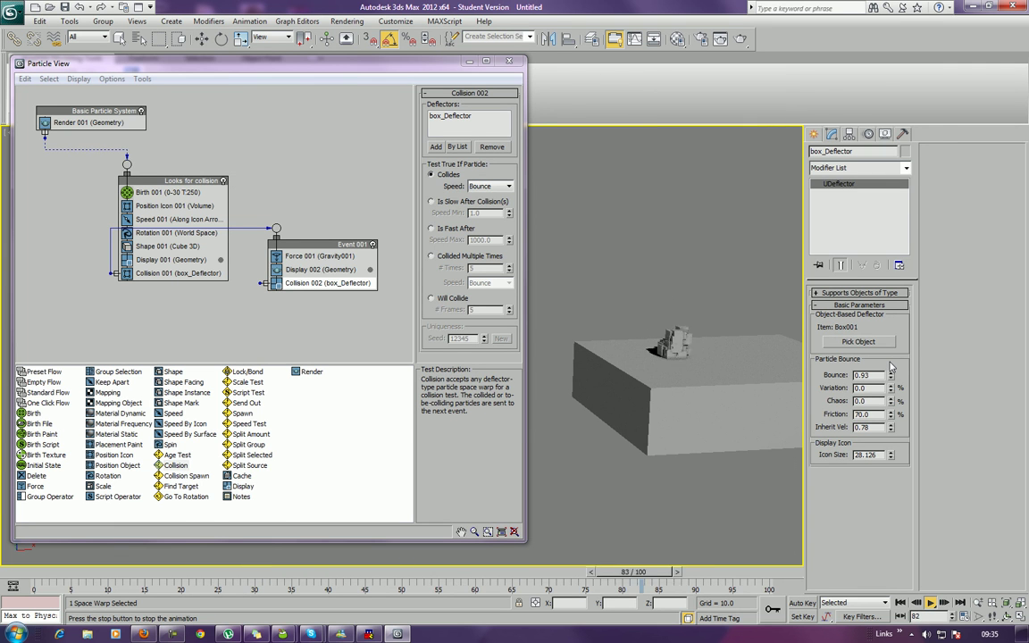
left_click(890, 417)
right_click(891, 416)
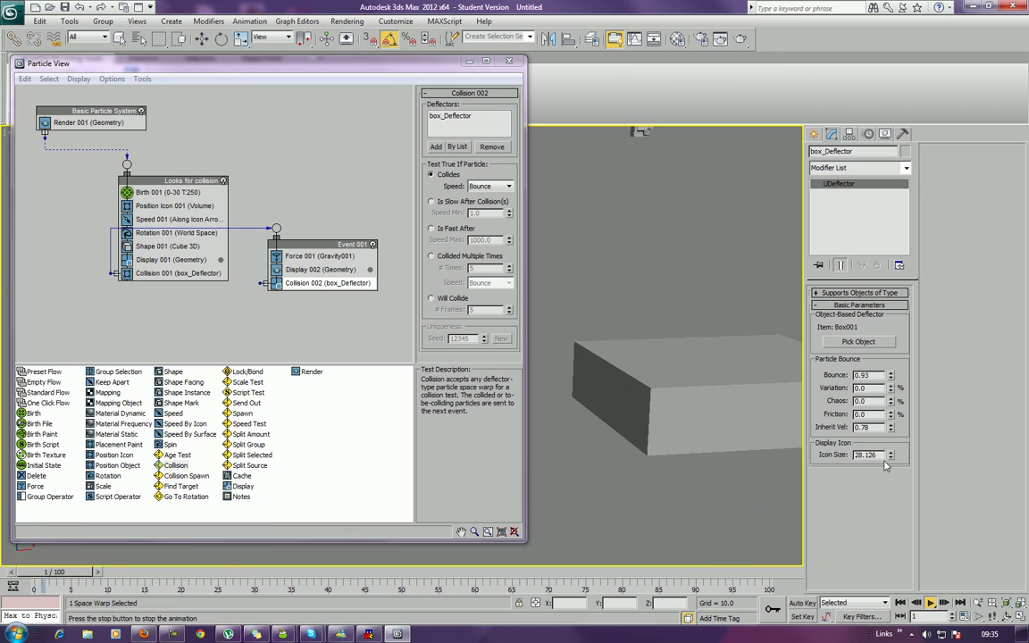
Step: Set the deflector's bounce to 0.73, stop playback, and scrub to frame 91 to check the settled particles
middle_click_drag(614, 403, 607, 458)
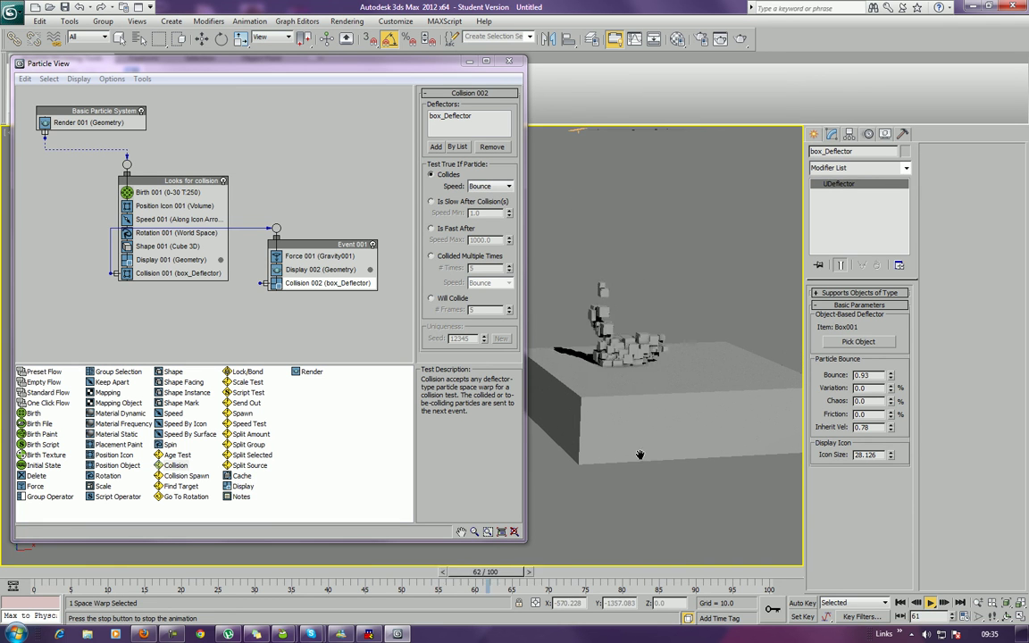
left_click_drag(890, 376, 887, 400)
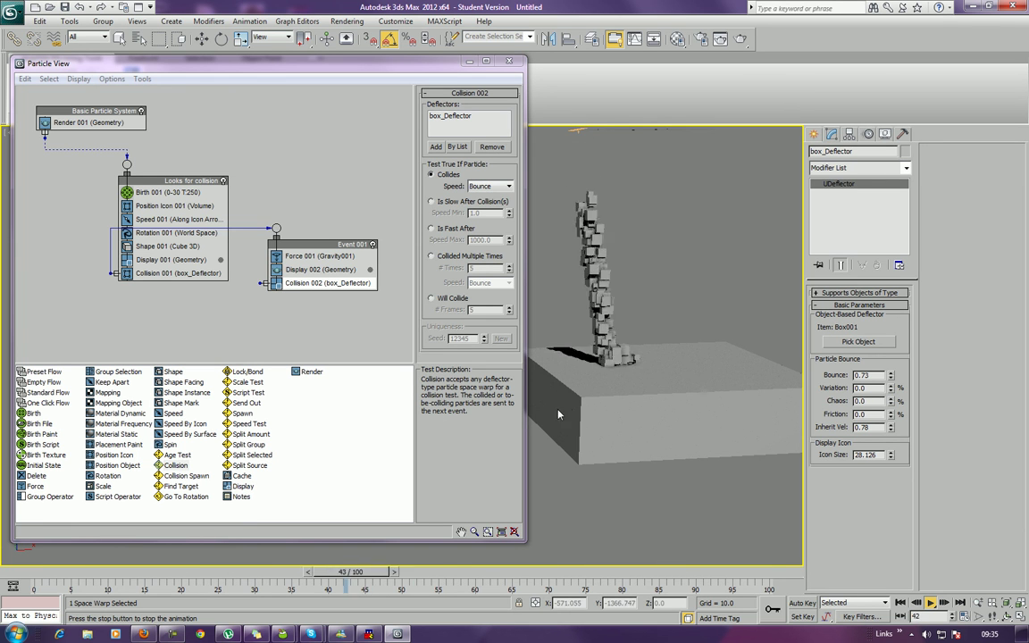
middle_click_drag(571, 426, 588, 430)
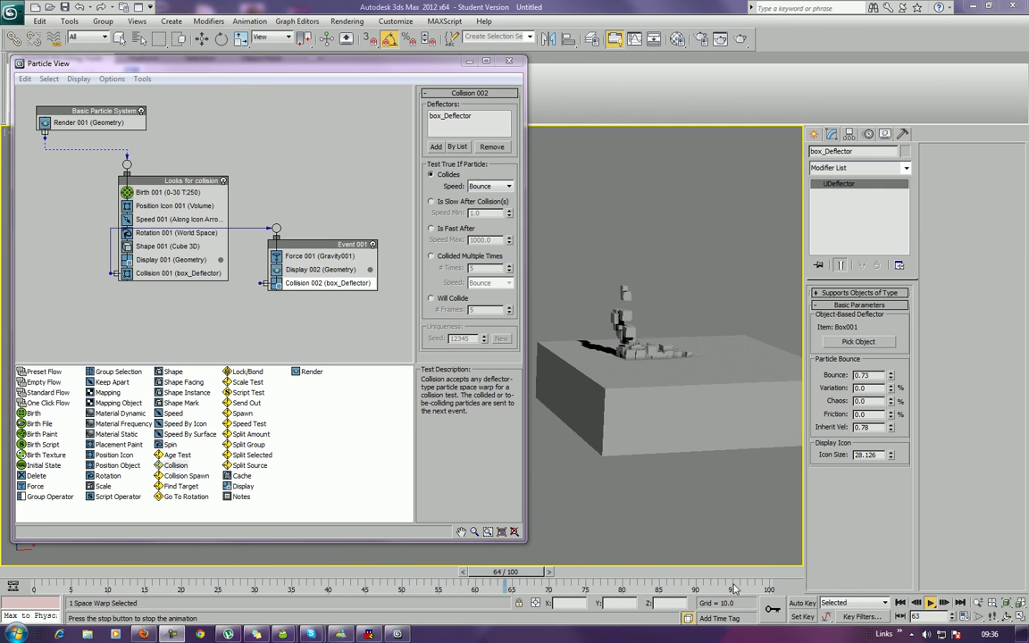
left_click(777, 572)
left_click_drag(739, 576, 687, 567)
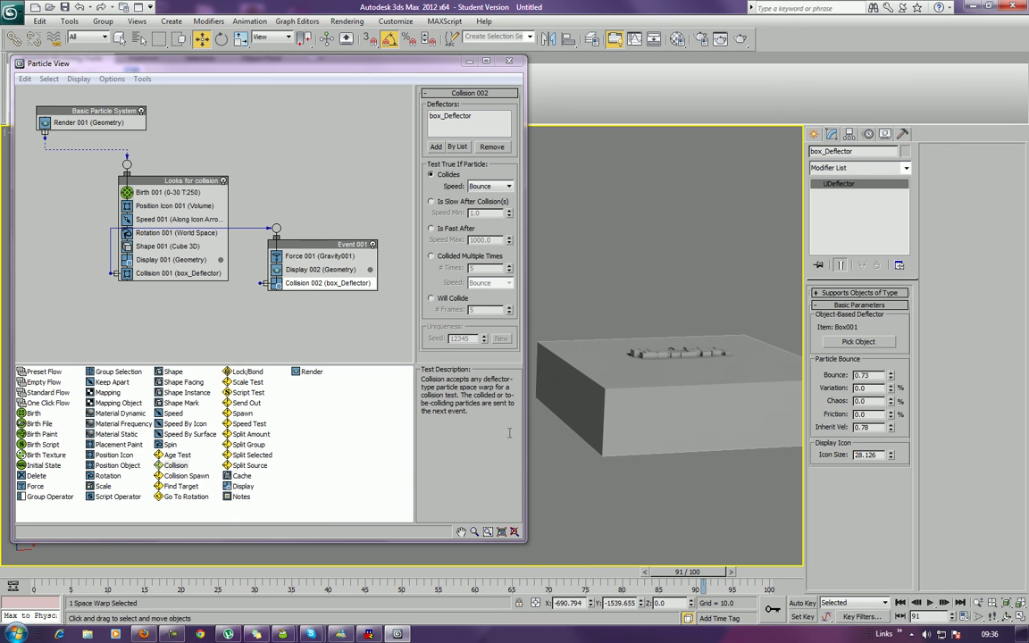
Step: Add an Age Test below the second event's Collision test and rename the event "bounce and die"
left_click(176, 455)
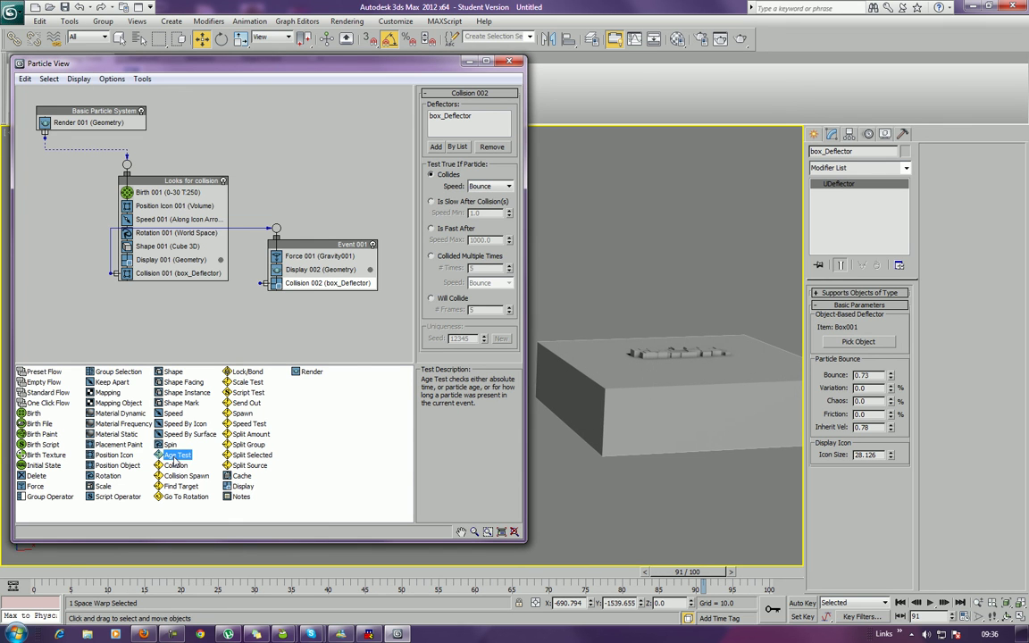
left_click_drag(248, 349, 268, 297)
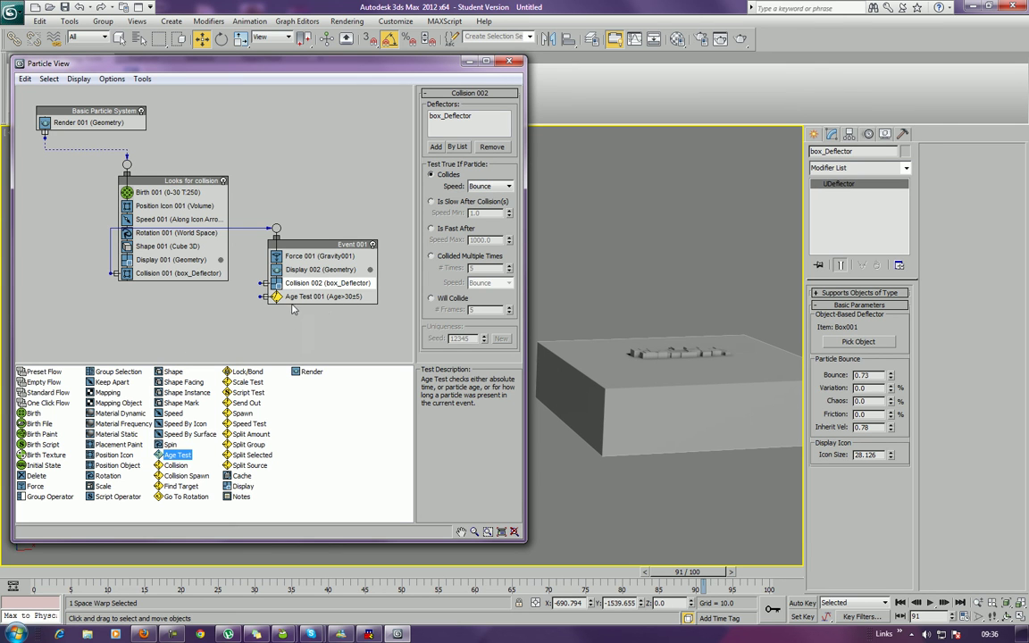
right_click(336, 252)
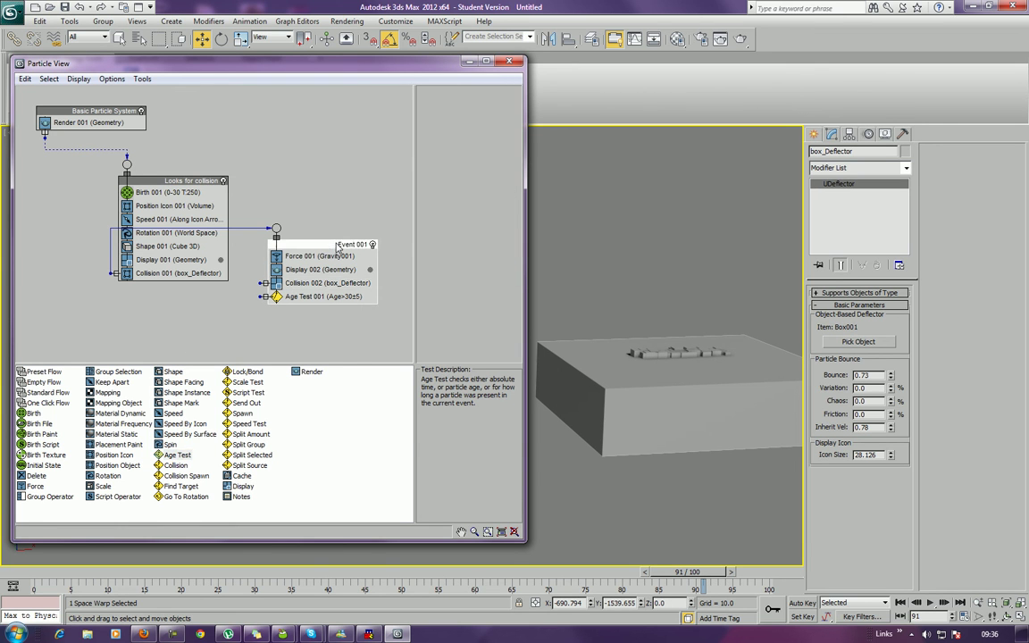
left_click(369, 400)
Step: Set the Age Test's test value to 80 and variation to 10, and scrub to frame 97
left_click_drag(311, 302, 326, 313)
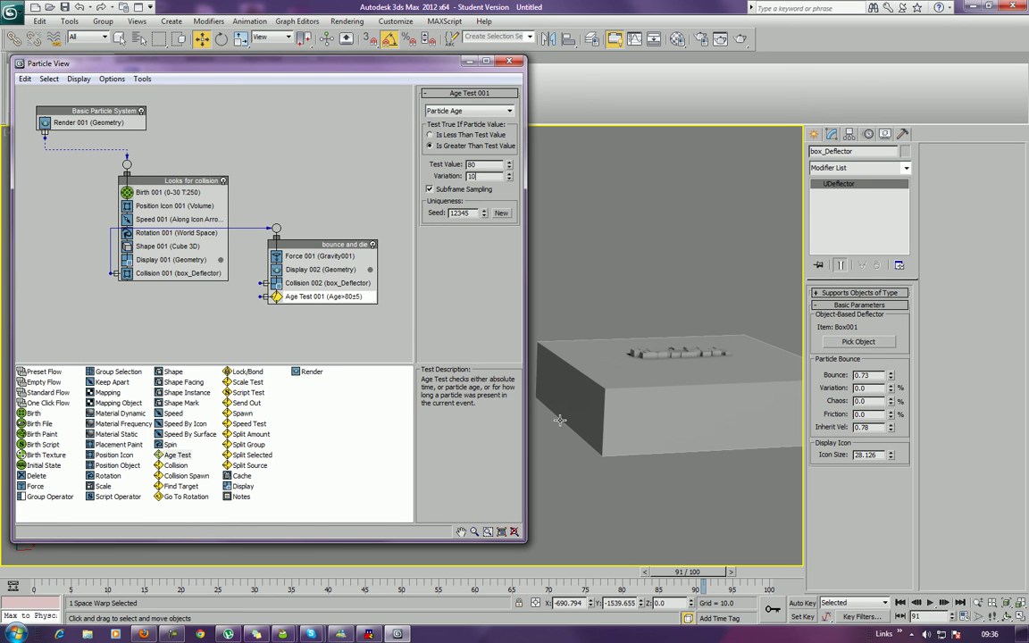
left_click_drag(676, 577, 728, 570)
key("w")
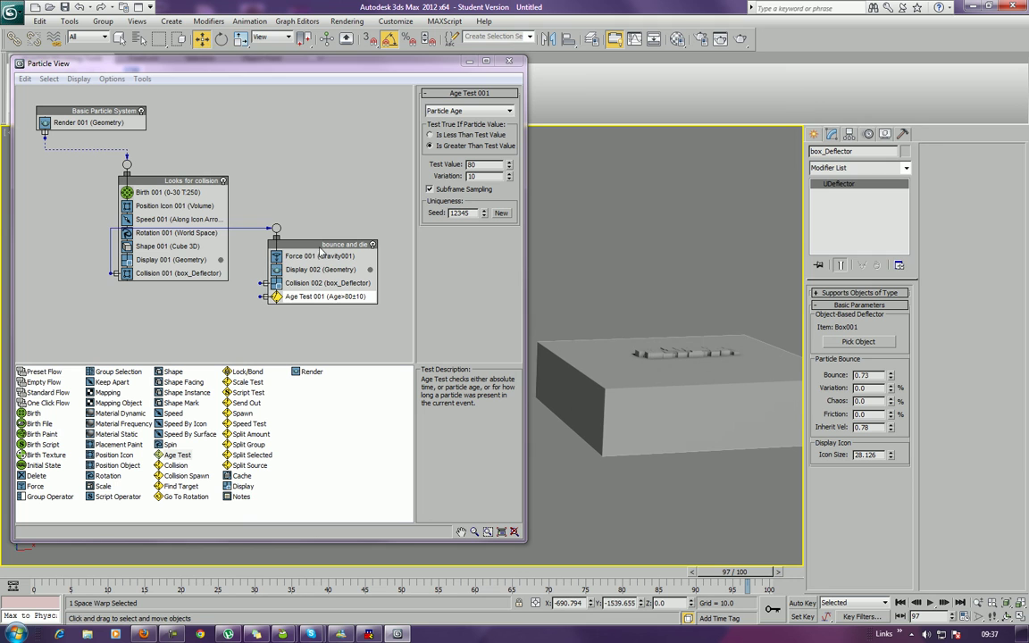
Step: Move the "bounce and die" event lower and insert a Keep Apart operator directly below its Force operator
left_click_drag(322, 249, 342, 306)
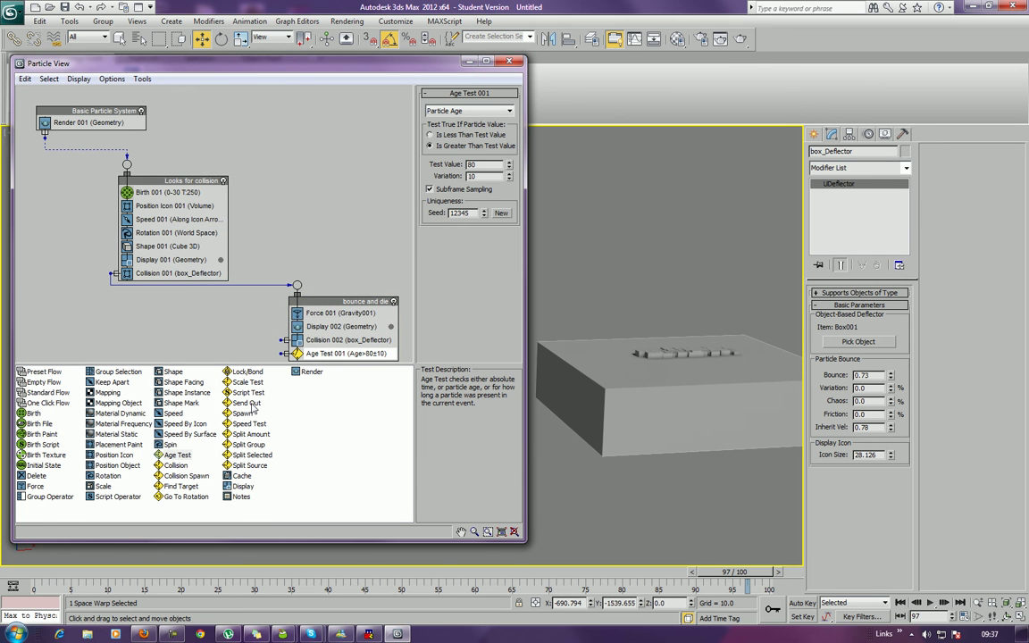
left_click(109, 383)
left_click_drag(309, 325, 311, 327)
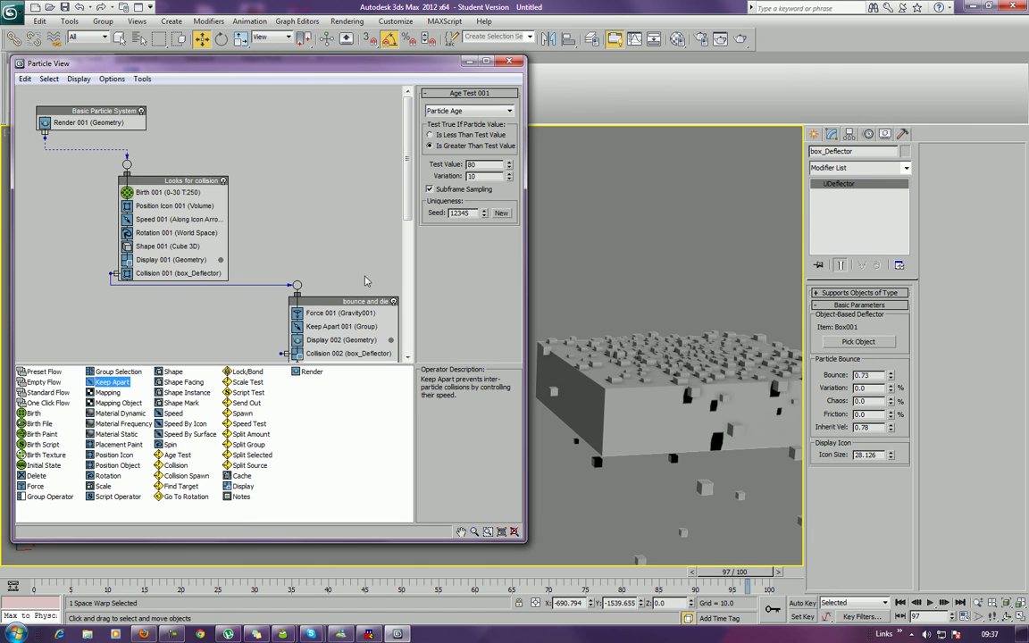
Step: Set the Keep Apart operator's force to 24 and acceleration limit to 160, and scrub to frame 94
left_click(328, 328)
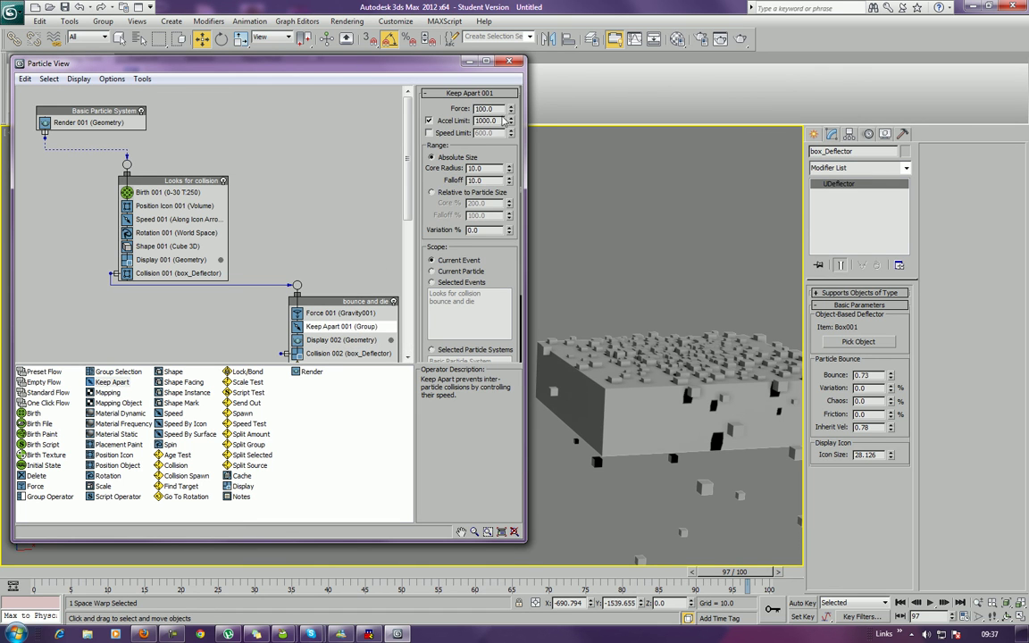
left_click_drag(512, 112, 509, 176)
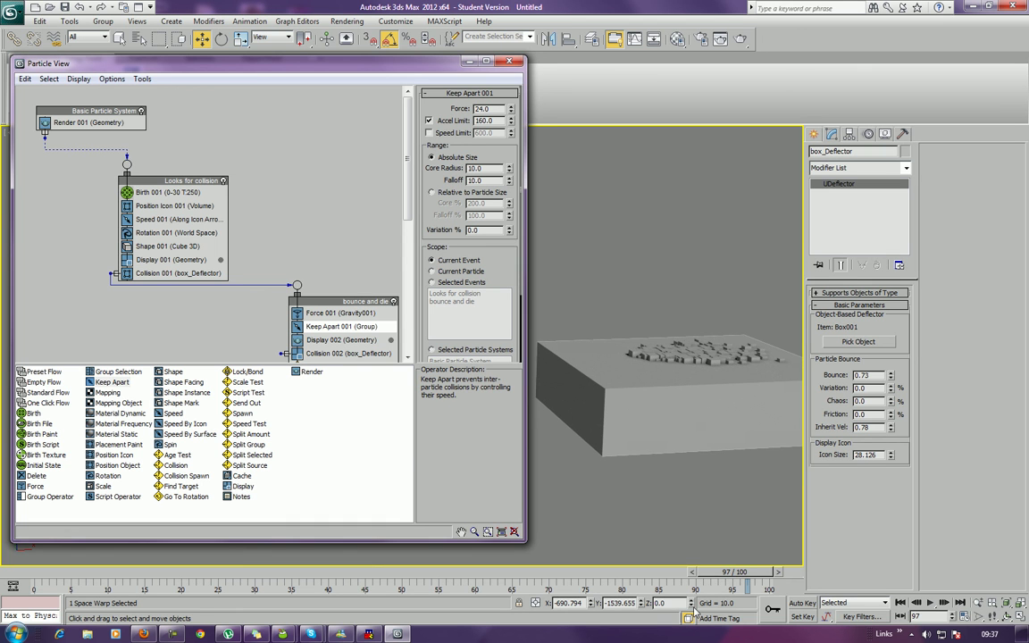
left_click_drag(729, 576, 706, 577)
key("w")
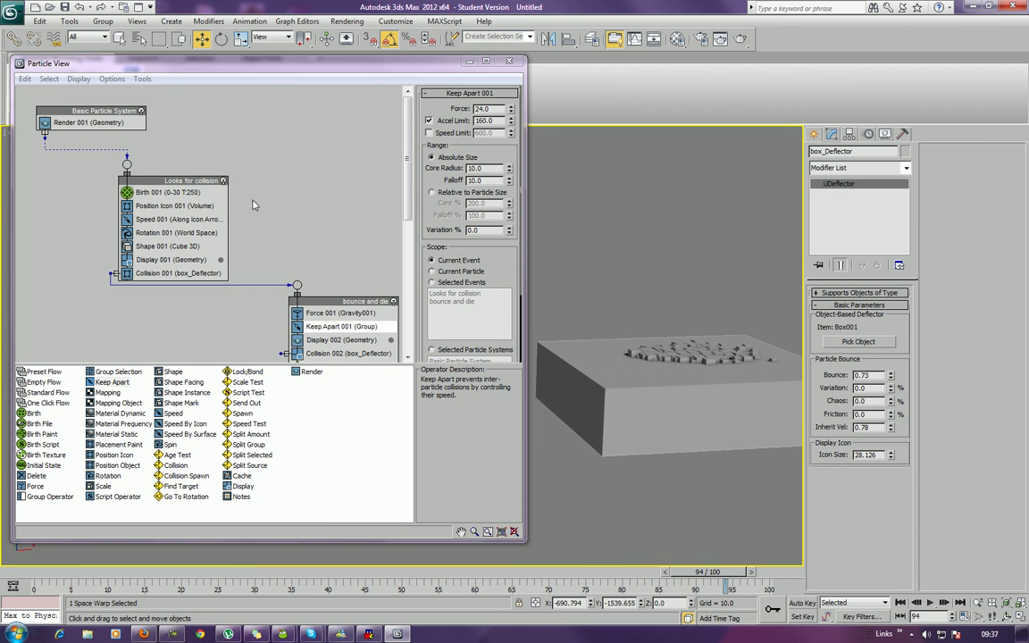
Step: Change the first event's particle shape to the 3D Sphere 20-sides and scrub to frame 100
left_click(170, 259)
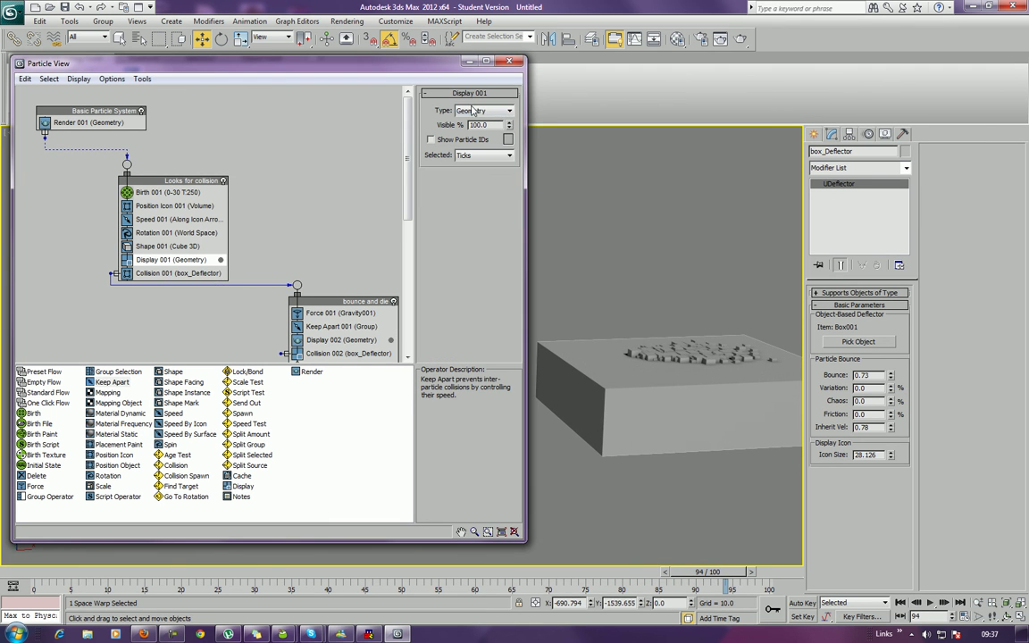
left_click(165, 245)
left_click(480, 124)
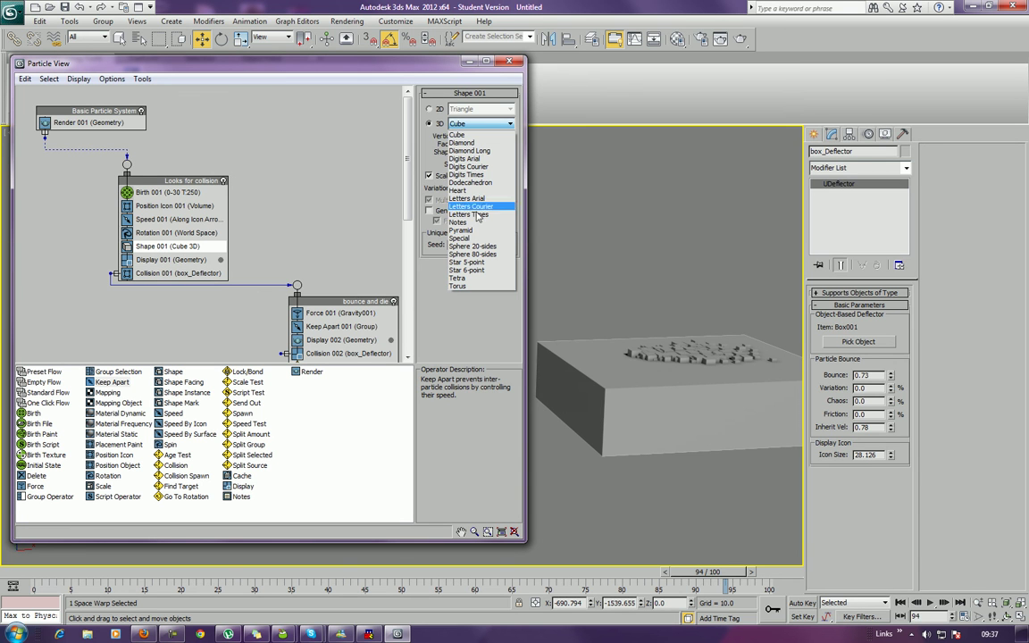
left_click(480, 248)
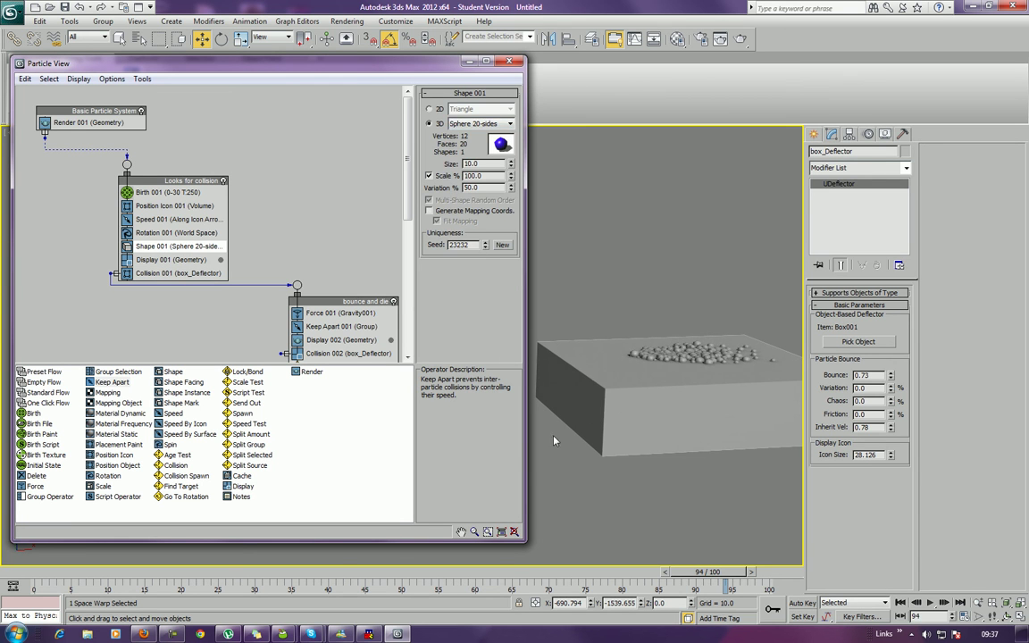
left_click_drag(717, 579, 795, 572)
key("w")
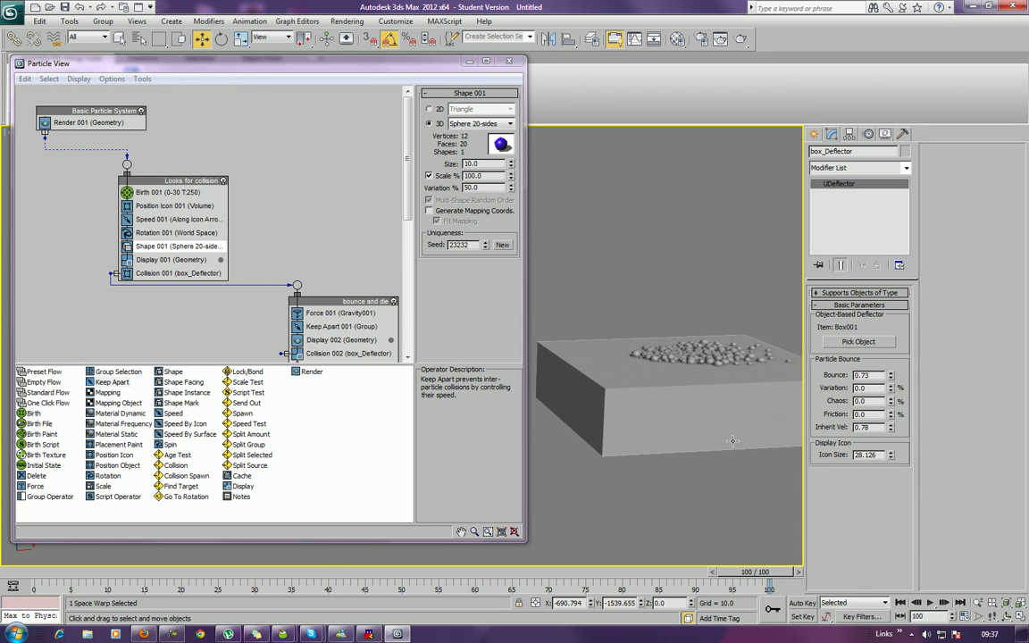
Step: Close Particle View, frame the box in the viewport, and scrub to frame 93 to examine the spheres on it
scroll(657, 406, "up", 5)
scroll(601, 361, "down", 3)
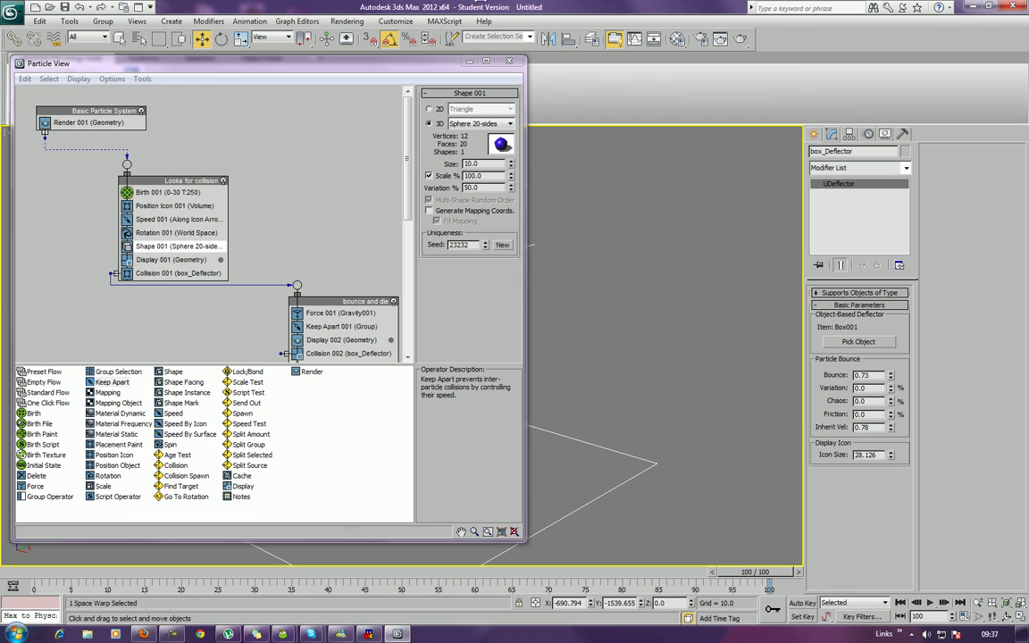
left_click(510, 64)
left_click(595, 314)
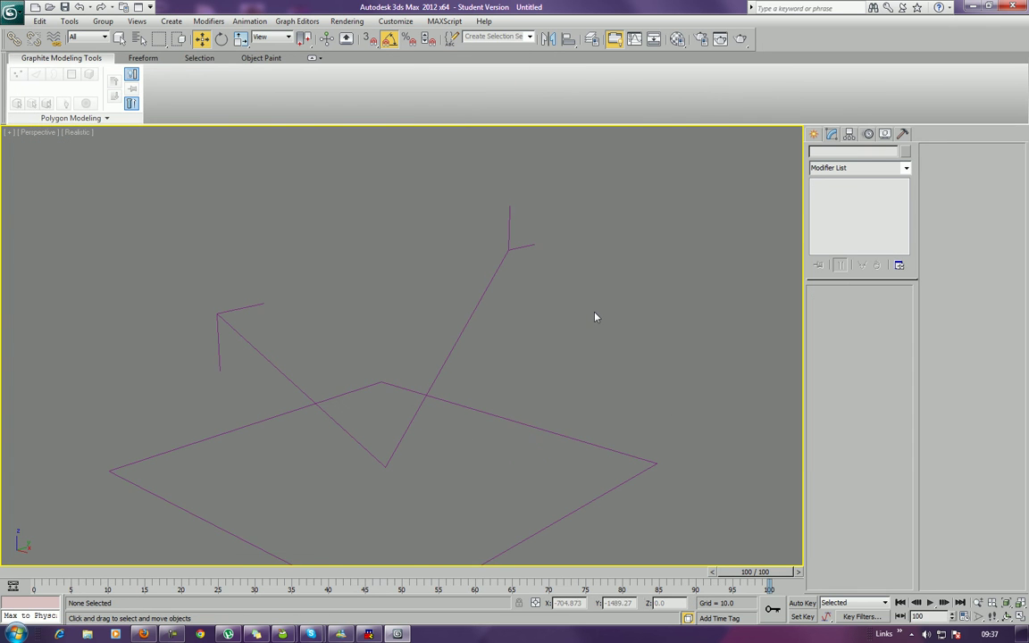
mouse_move(597, 313)
middle_mouse_down("alt")
mouse_move(639, 340)
mouse_move(597, 326)
middle_mouse_up("alt")
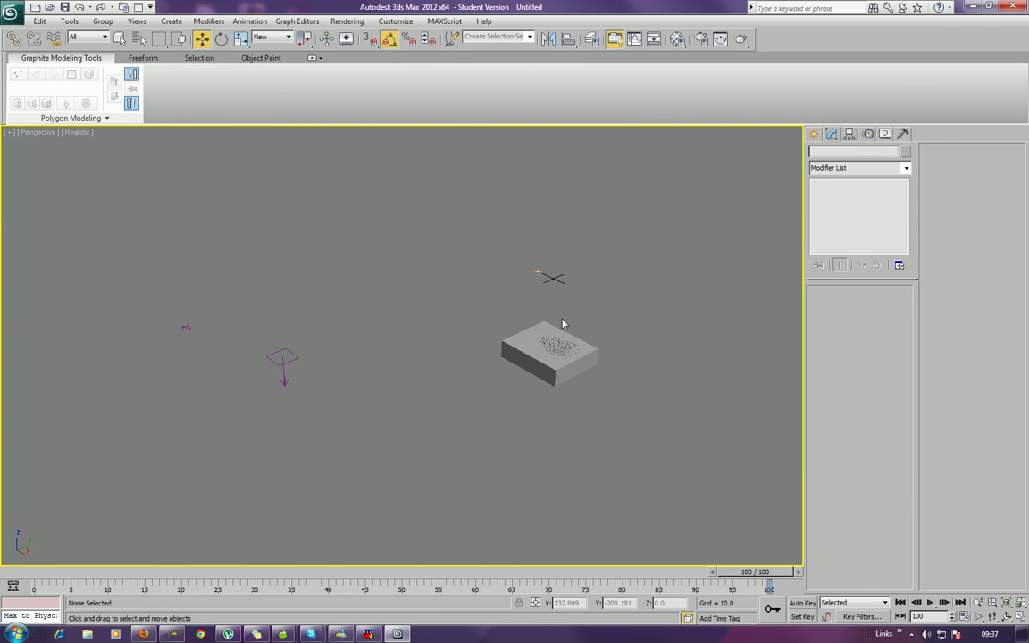
left_click(539, 359)
key("z")
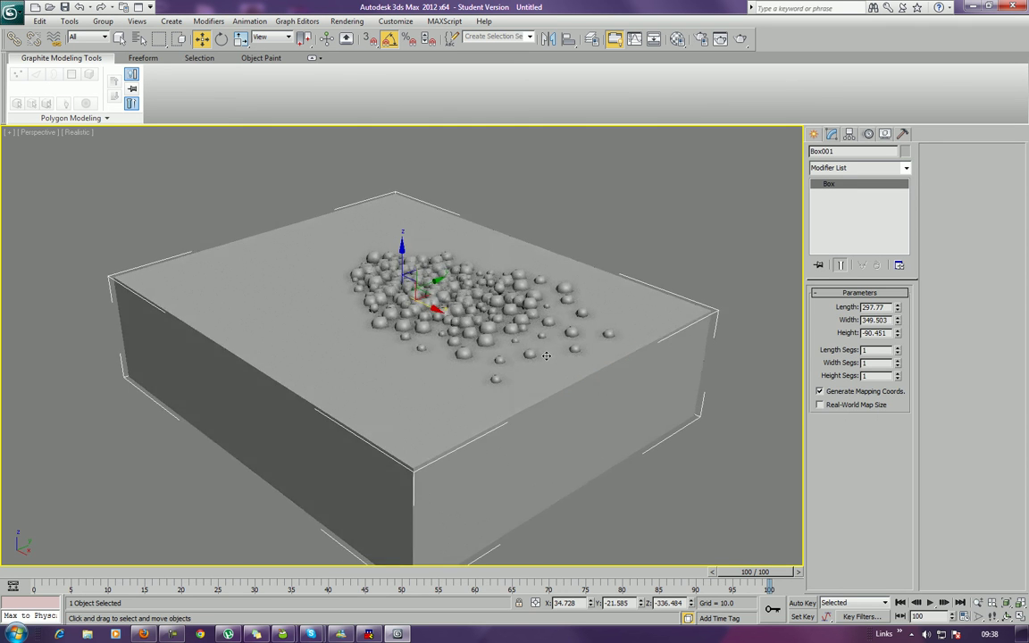
left_click_drag(760, 581, 705, 614)
key("w")
scroll(624, 443, "down", 3)
middle_click_drag(624, 443, 638, 443)
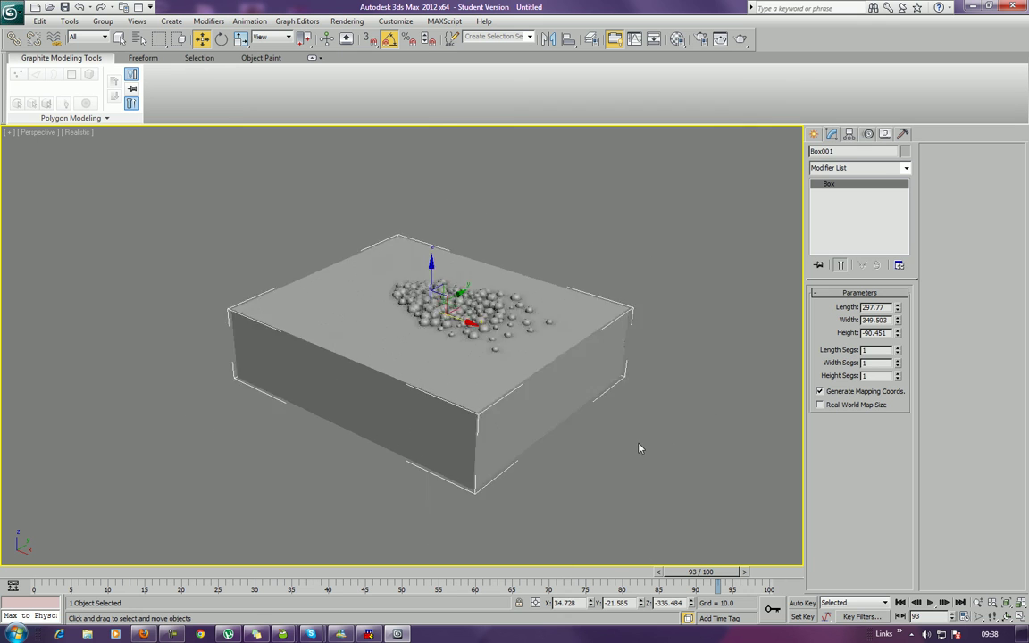
scroll(637, 444, "down", 3)
middle_click_drag(538, 413, 628, 418)
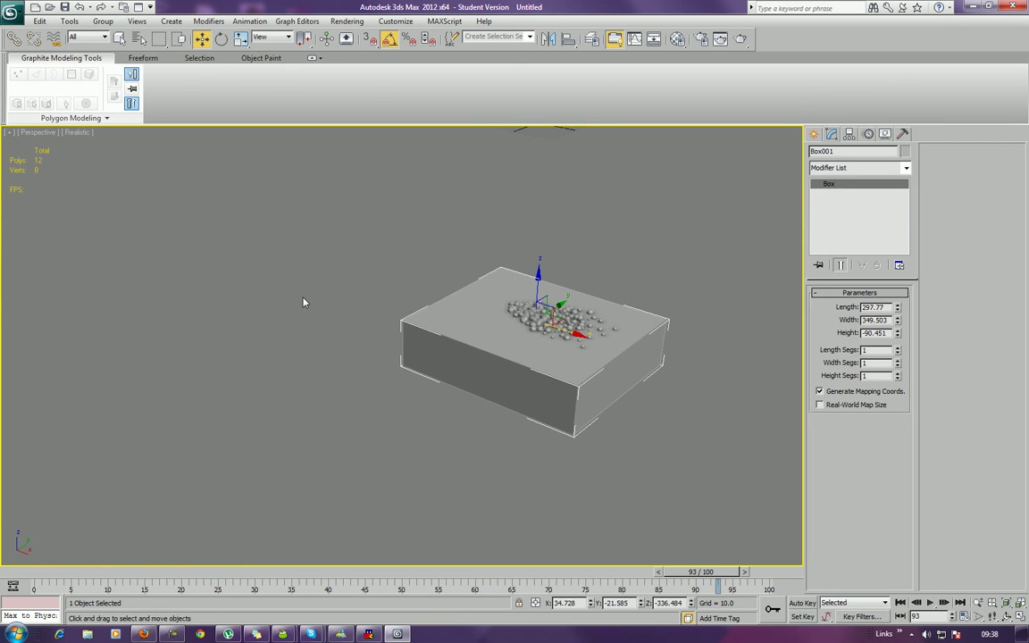
middle_click_drag(302, 302, 318, 340)
Step: Reopen Particle View from the Basic Particle System and move the "bounce and die" event up beside the "Looks for collision" event
left_click(303, 333)
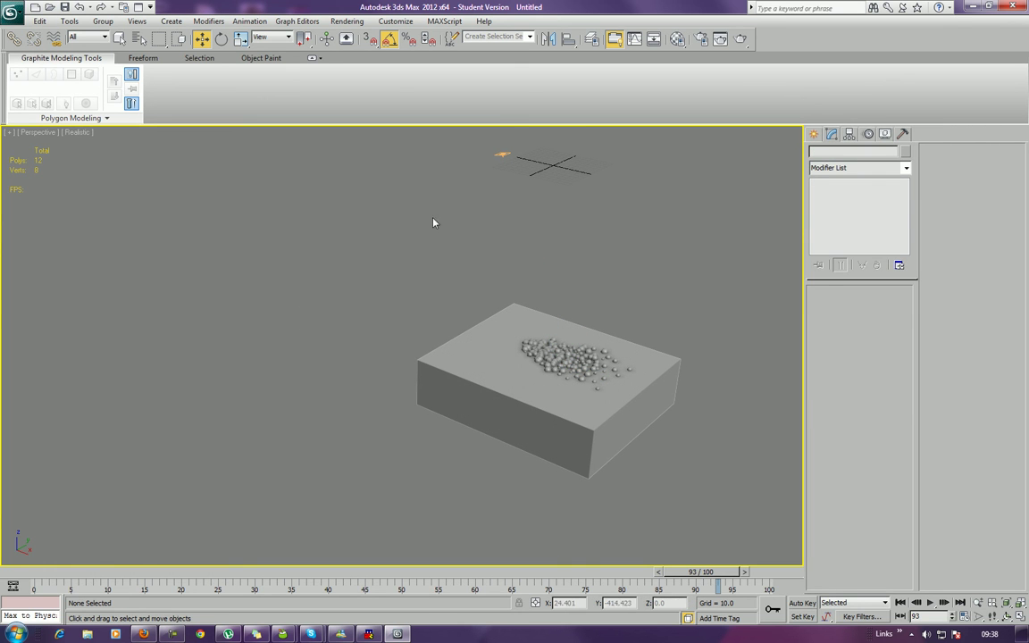
left_click(503, 154)
left_click(857, 322)
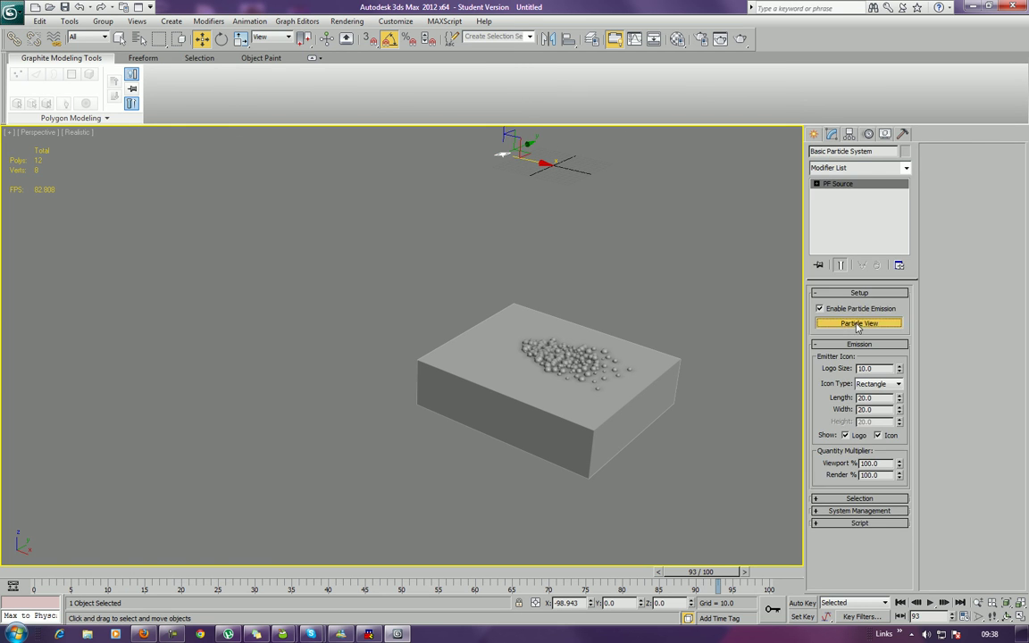
left_click_drag(340, 304, 308, 190)
scroll(612, 273, "down", 5)
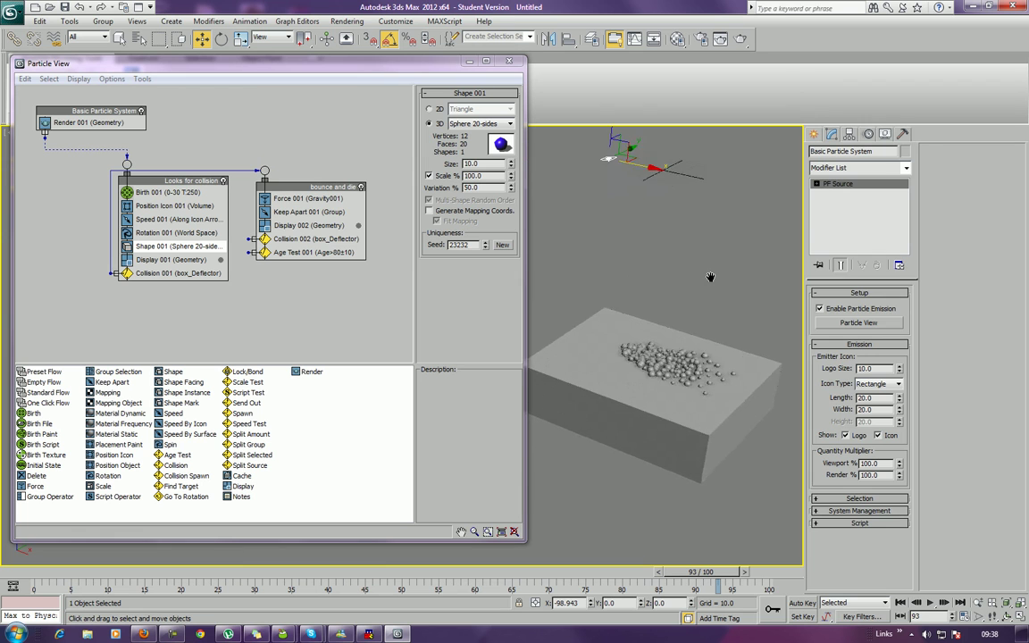
middle_click_drag(711, 285, 753, 239)
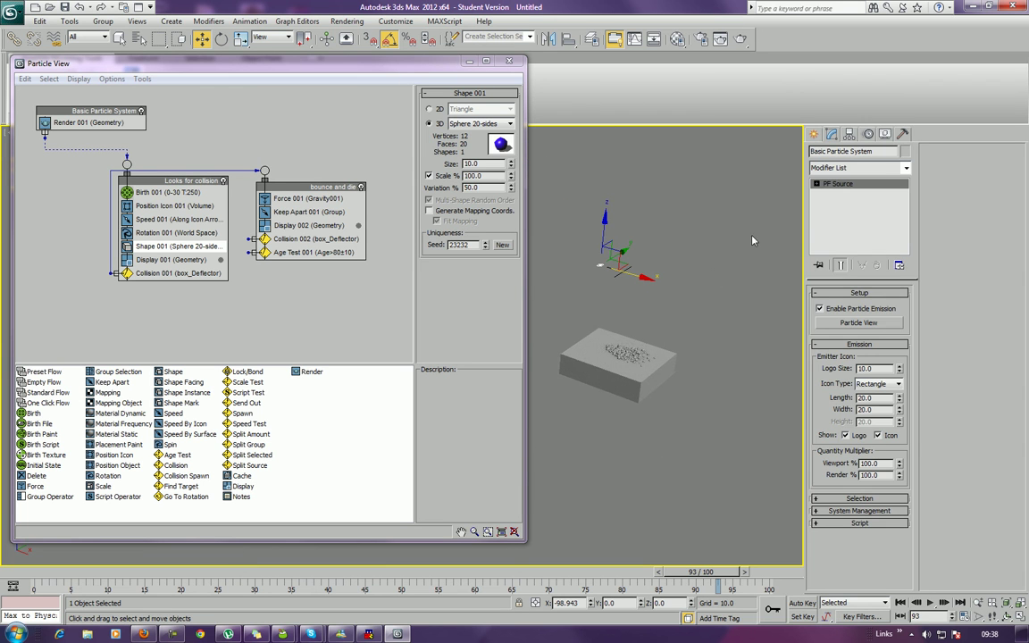
Step: Create a Drag space warp in the empty area in front of the box
left_click(814, 134)
left_click(891, 153)
left_click(882, 226)
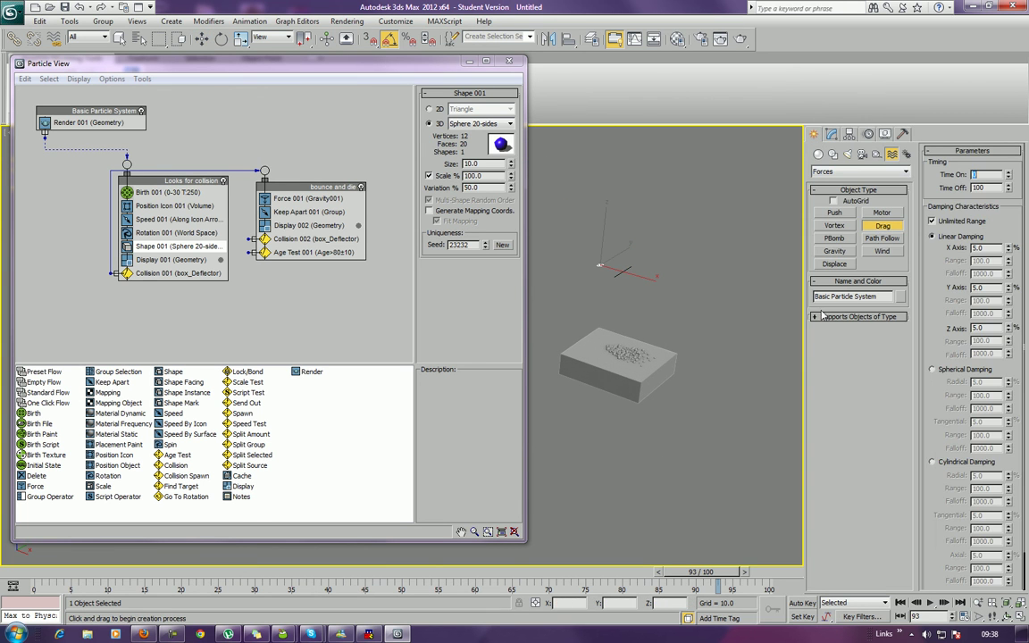
left_click_drag(696, 466, 736, 416)
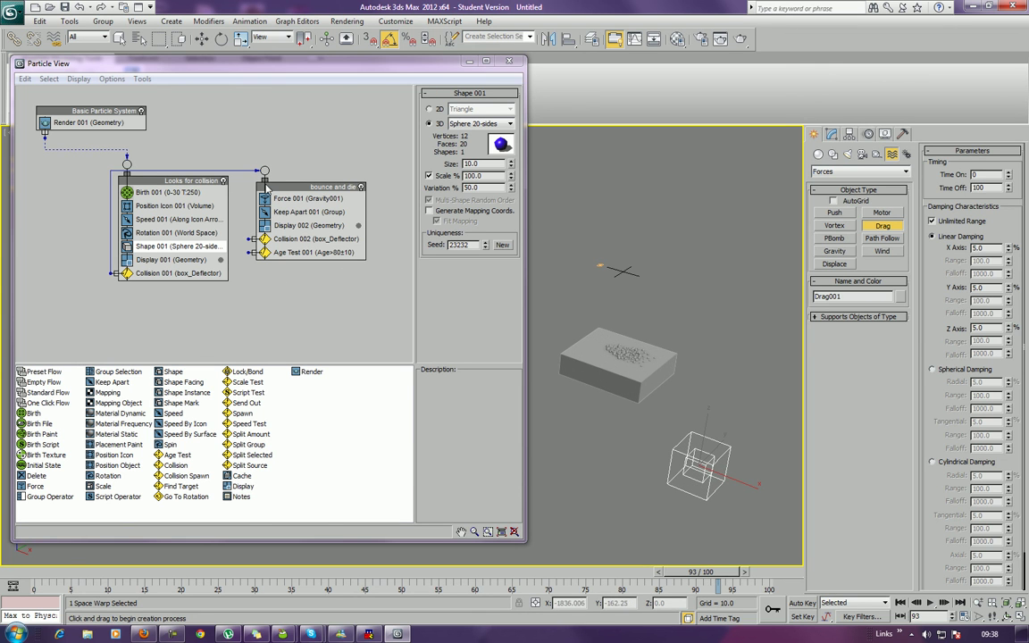
Step: Add the Drag space warp to the Force operator in the "bounce and die" event
left_click(282, 200)
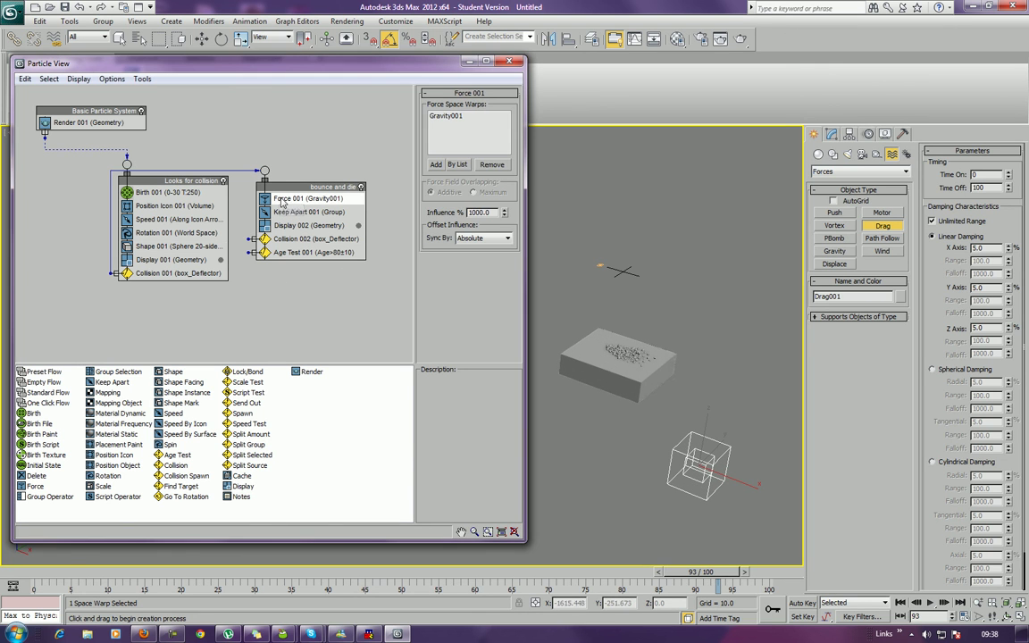
left_click(435, 164)
left_click(672, 457)
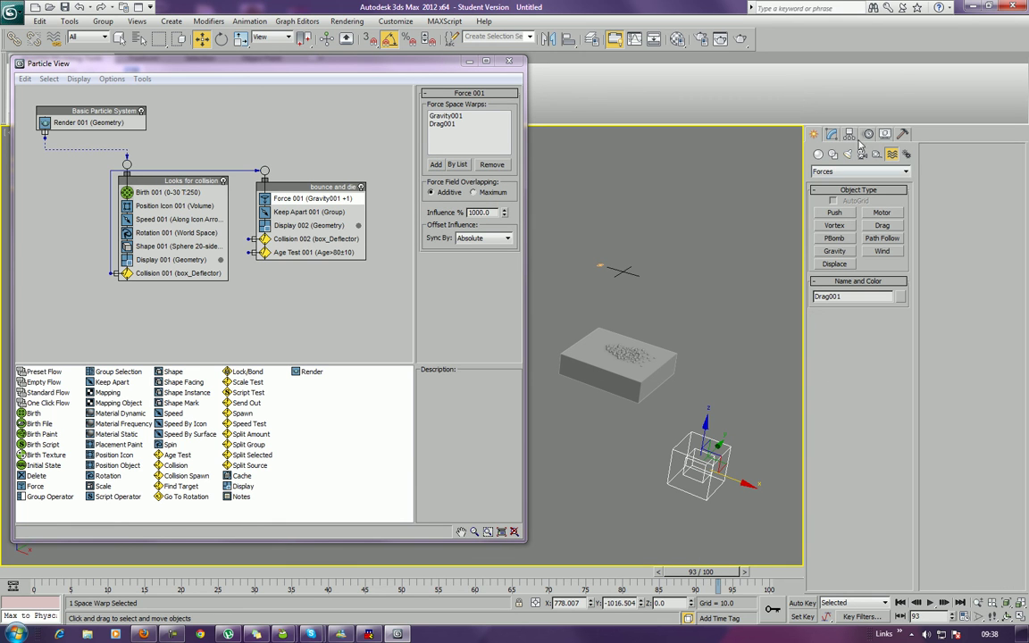
Step: Set the Drag's linear damping to 15% on the X, Y and Z axes and scrub to frame 5
left_click(832, 135)
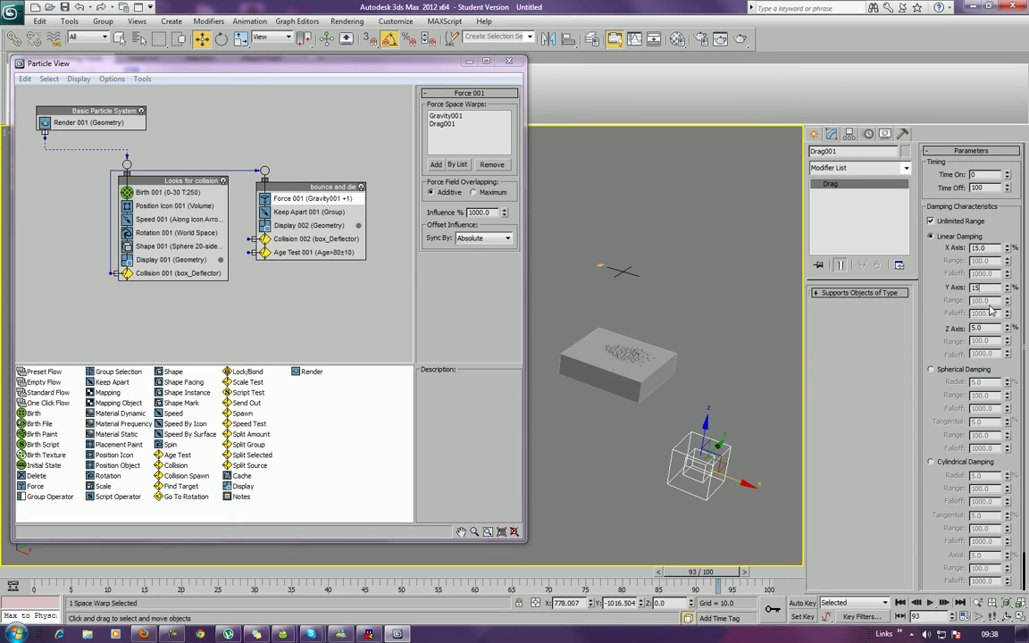
left_click(718, 383)
left_click_drag(688, 579, 71, 586)
Step: Minimize Particle View and examine the spheres on the box from several angles
left_click(638, 331)
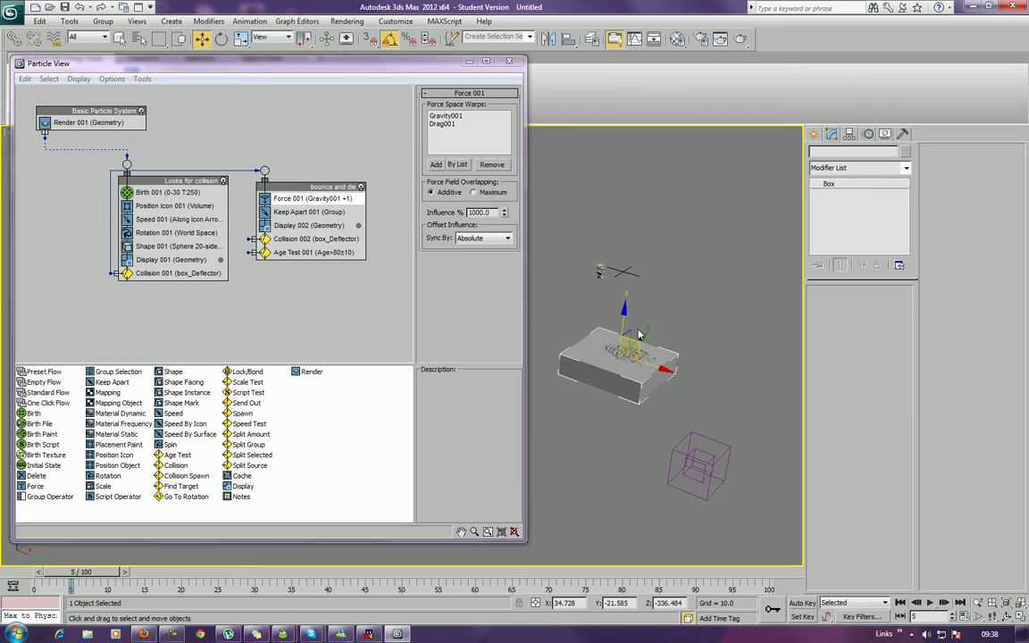
middle_click_drag(638, 331, 660, 327)
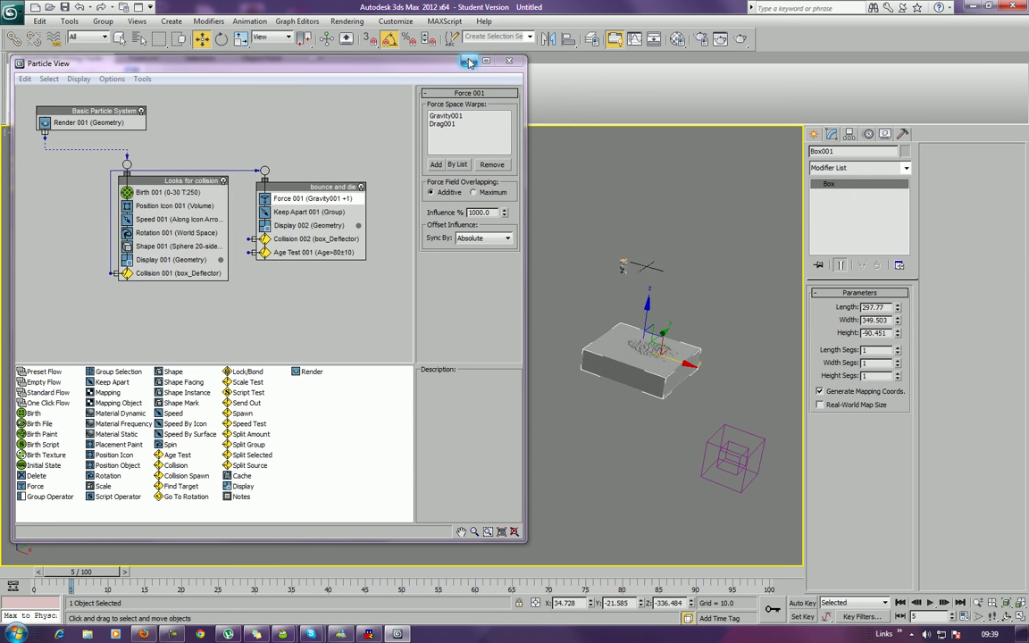
left_click(509, 61)
key("z")
middle_click_drag(314, 132, 430, 136, "alt")
middle_click_drag(575, 165, 533, 212, "alt")
left_click(611, 186)
scroll(608, 186, "down", 6)
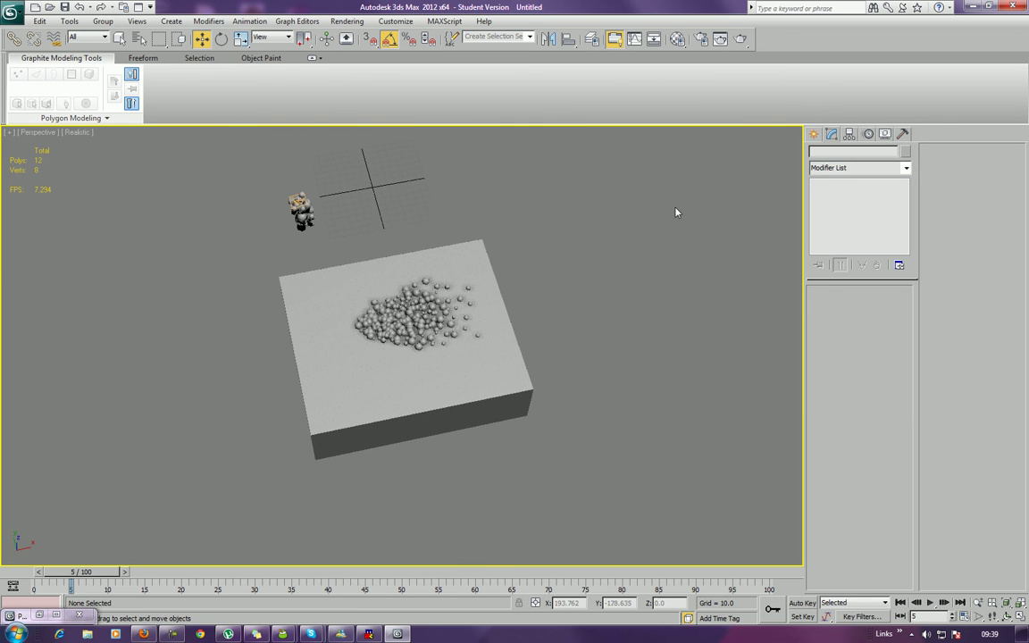
middle_click_drag(582, 236, 548, 211, "alt")
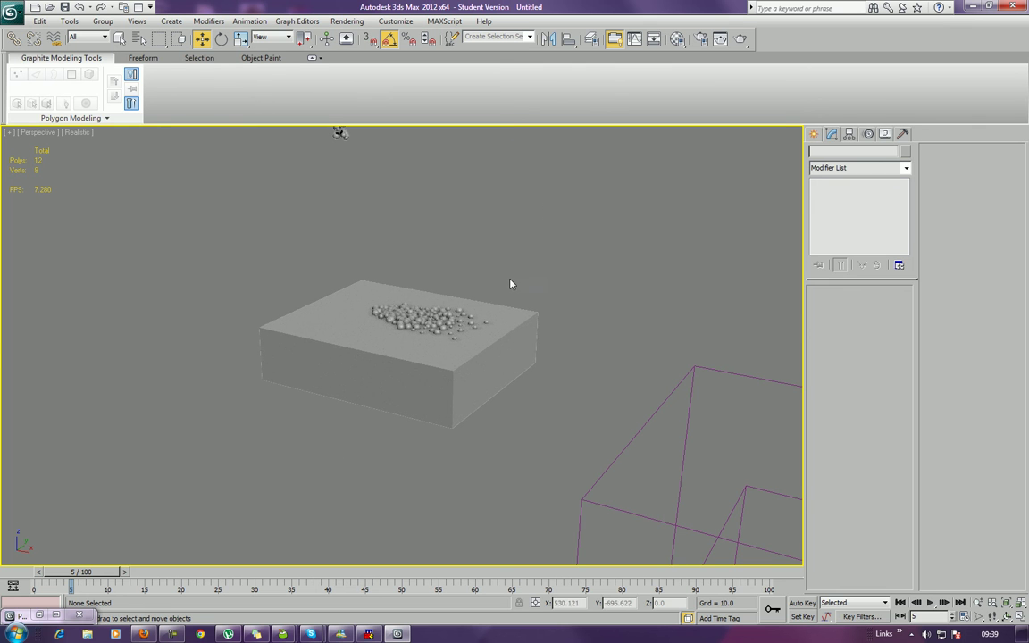
middle_click_drag(483, 223, 309, 207, "alt")
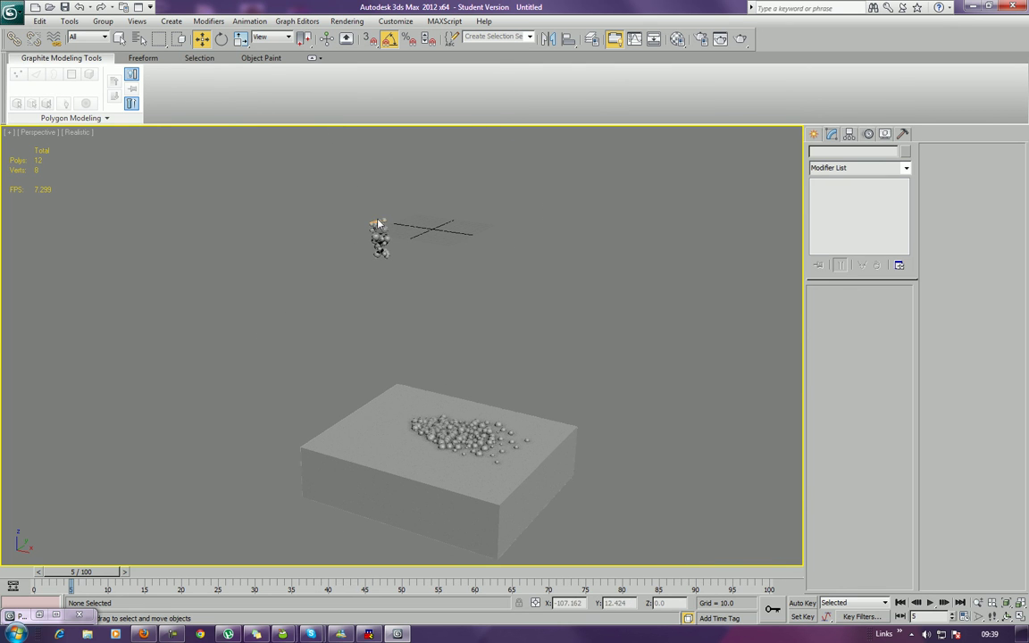
Step: Select the particle source and scrub to frame 61 to inspect how the spheres land on the box
left_click(377, 221)
middle_click_drag(433, 267, 445, 246)
key("F4")
key("F4")
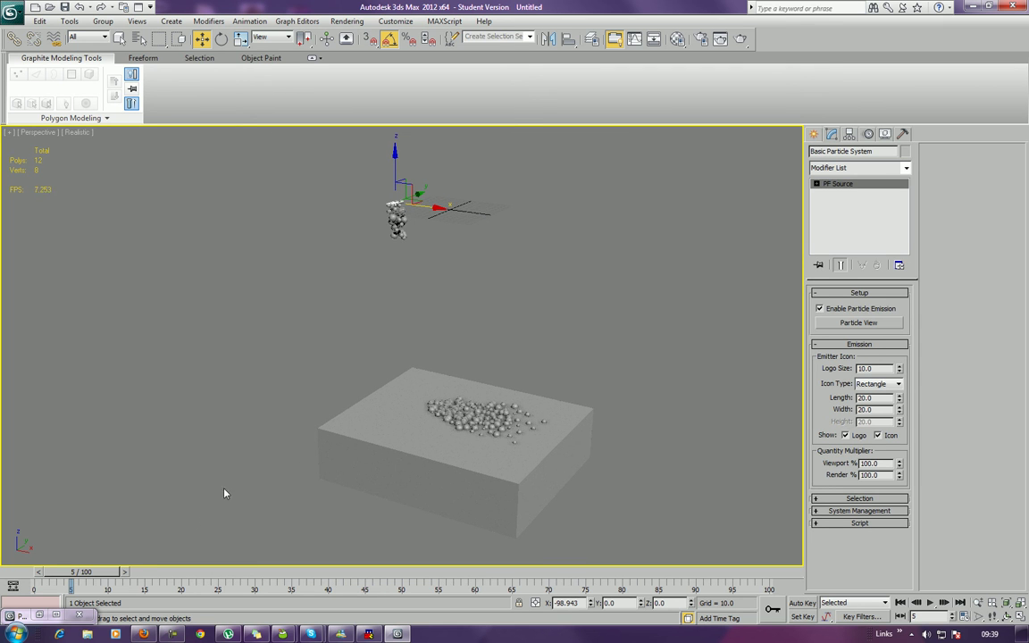
left_click_drag(103, 572, 494, 533)
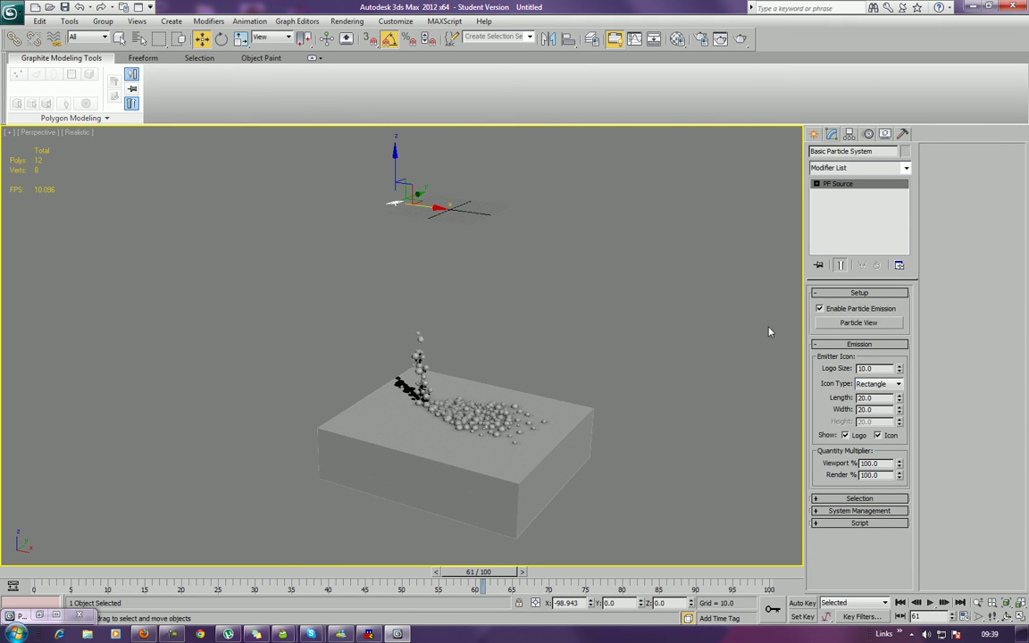
Step: Set the Drag space warp's linear damping to 6% on the X, Y and Z axes
scroll(516, 385, "down", 3)
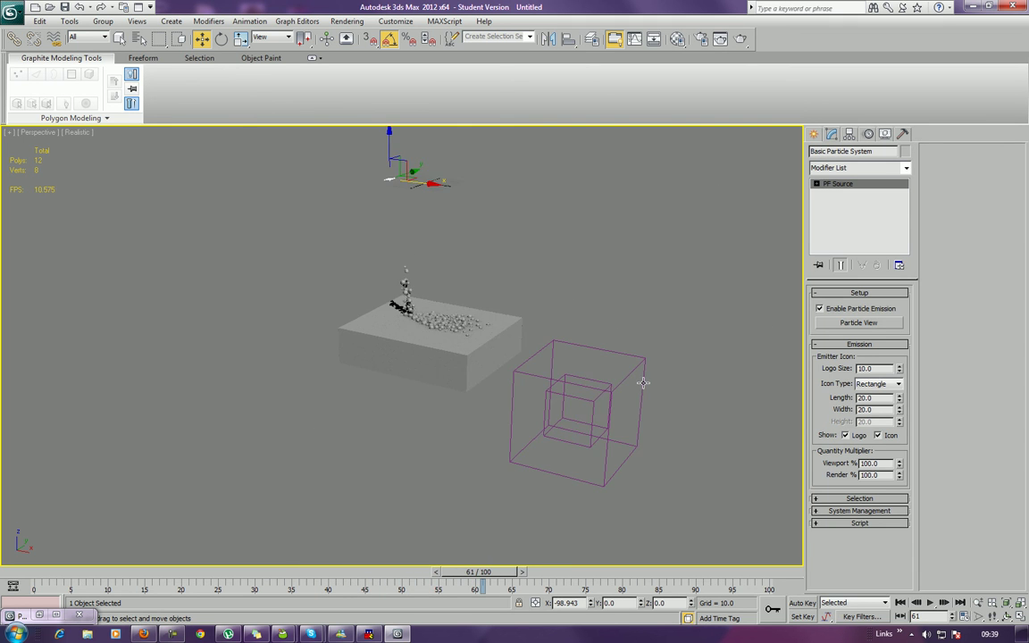
left_click(642, 368)
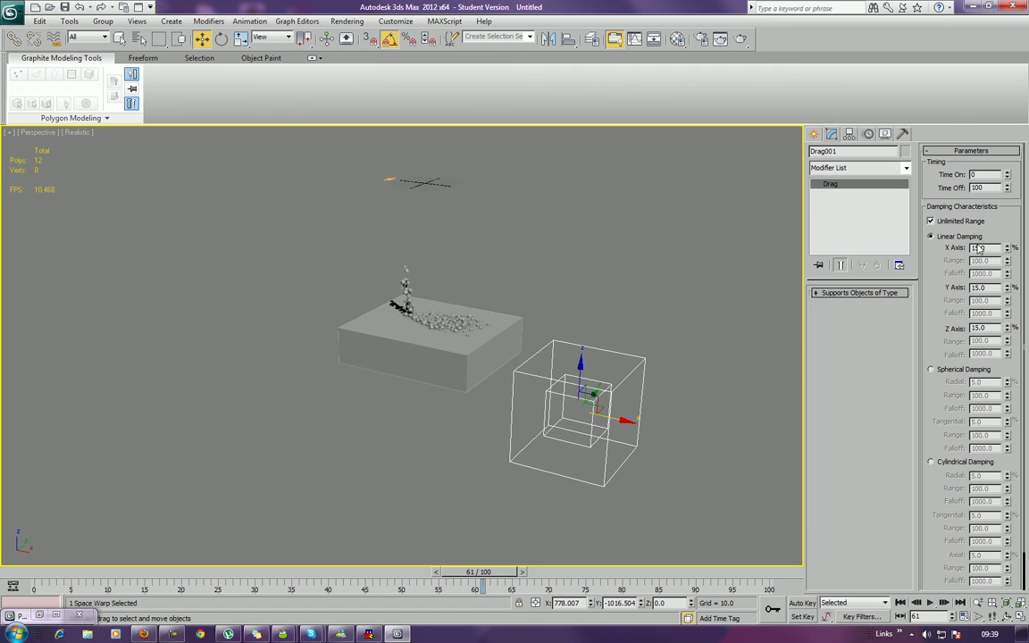
type("6")
double_click(989, 289)
double_click(989, 328)
type("6")
Step: Show edged faces and scrub to frames 59 and 64 to inspect the spheres on the box up close
mouse_move(468, 590)
left_mouse_down()
mouse_move(304, 581)
mouse_move(464, 579)
left_mouse_up()
key("w")
middle_click_drag(390, 363, 437, 465)
key("F4")
middle_click_drag(308, 409, 544, 409)
scroll(545, 407, "up", 5)
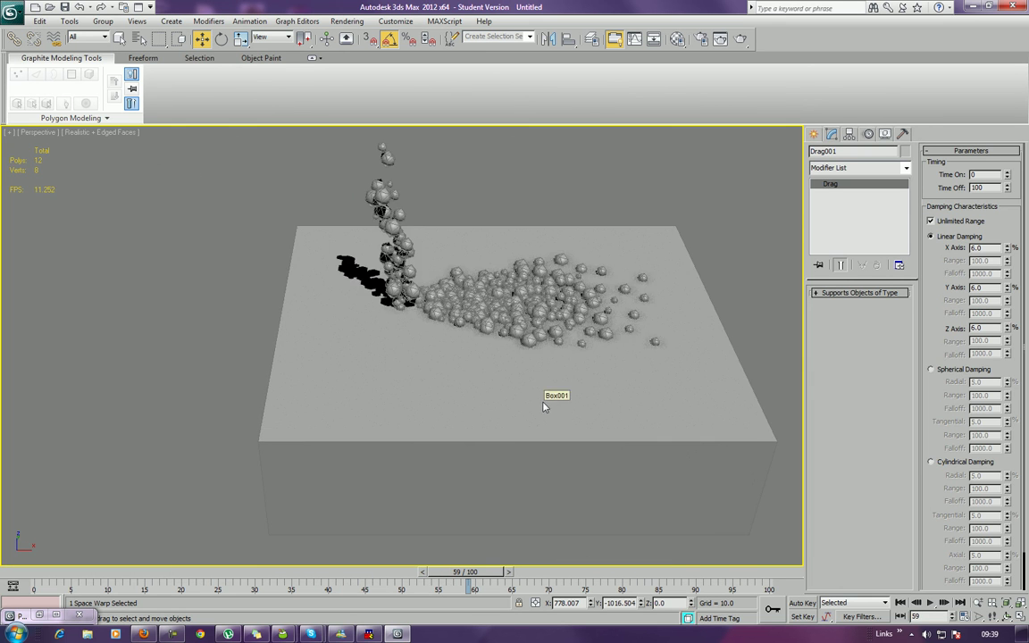
left_click_drag(452, 573, 499, 573)
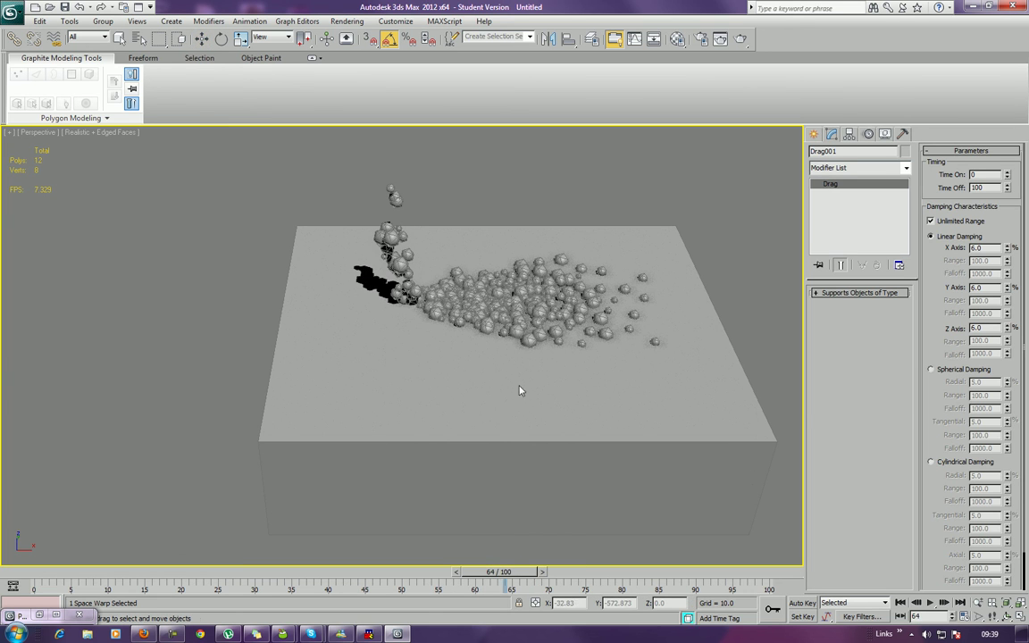
Step: Move the box straight down to a Z position of about -414
left_click(519, 302)
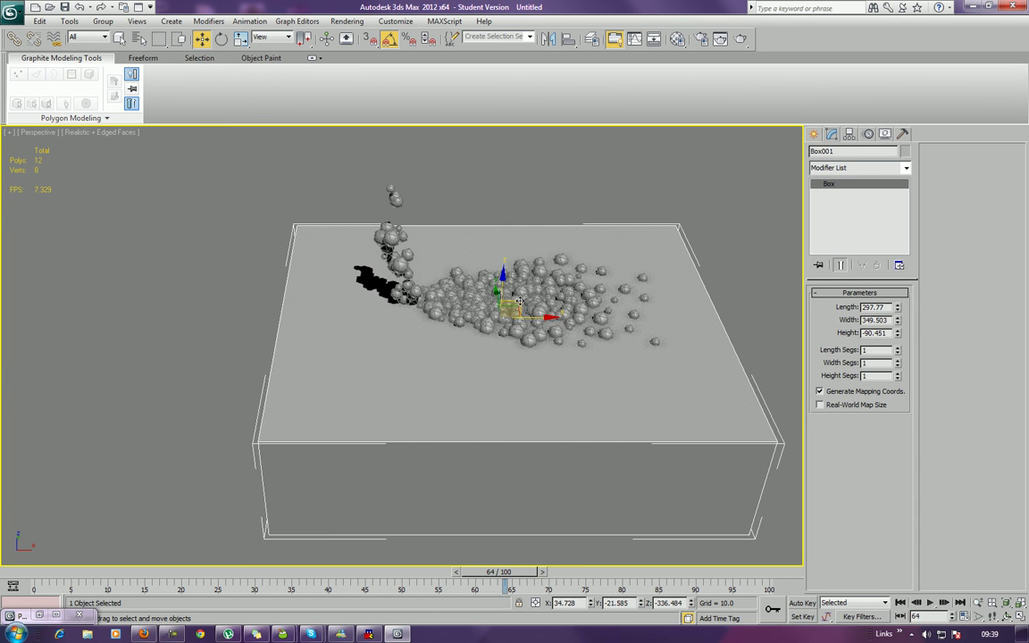
left_click_drag(506, 282, 511, 375)
middle_click_drag(550, 438, 527, 381, "alt")
scroll(534, 402, "down", 5)
scroll(536, 406, "down", 3)
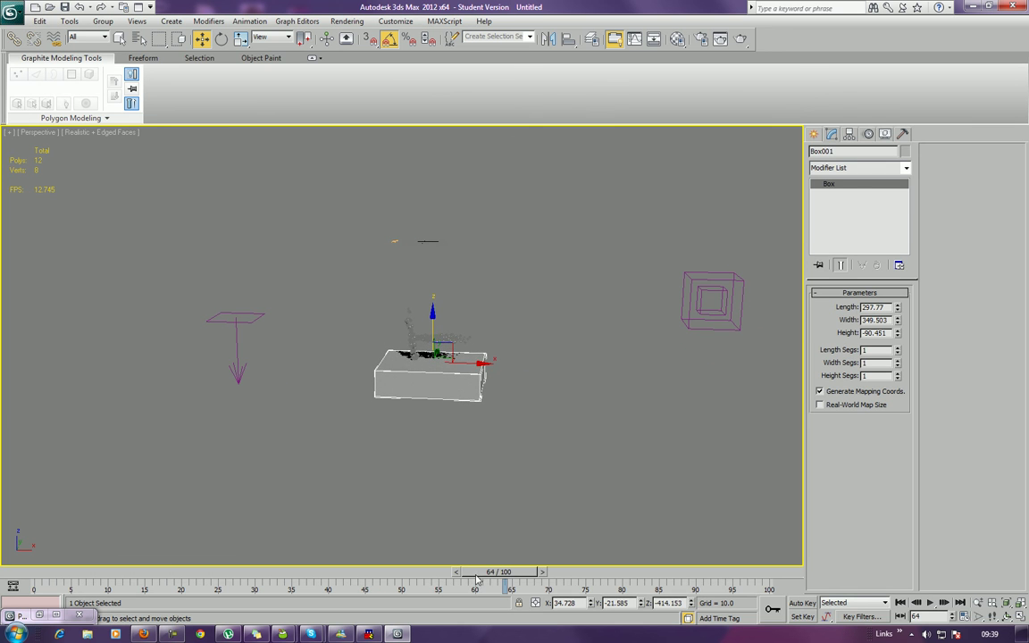
Step: Scrub to frame 60 and turn off Unlimited Range for the Drag space warp
left_click_drag(493, 572, 470, 573)
mouse_move(465, 498)
middle_mouse_down("alt")
mouse_move(478, 459)
mouse_move(441, 569)
mouse_move(467, 509)
middle_mouse_up("alt")
left_click(668, 464)
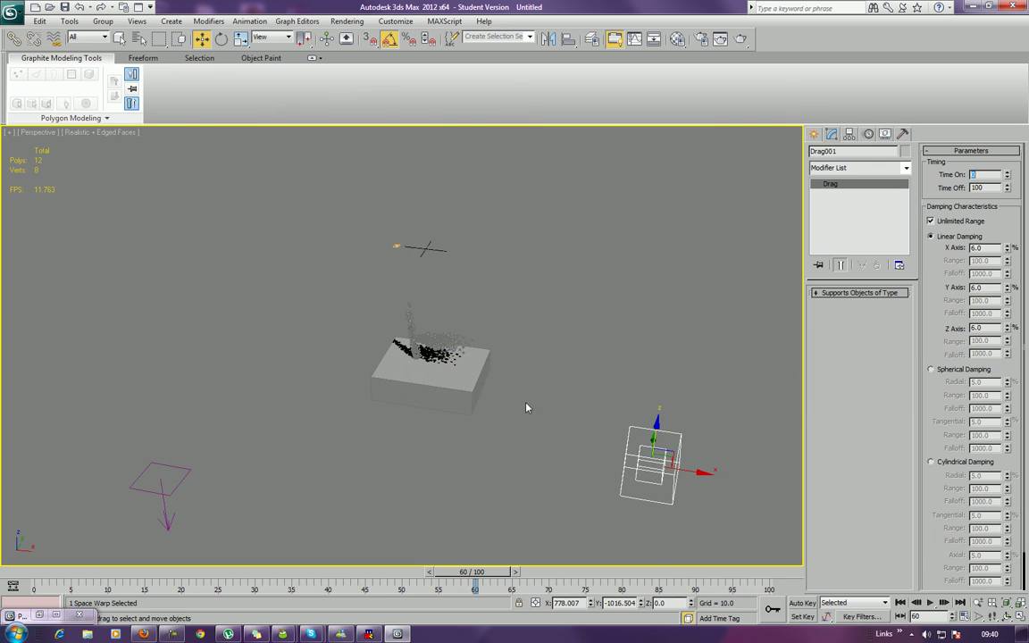
middle_click_drag(523, 388, 582, 375)
left_click(931, 222)
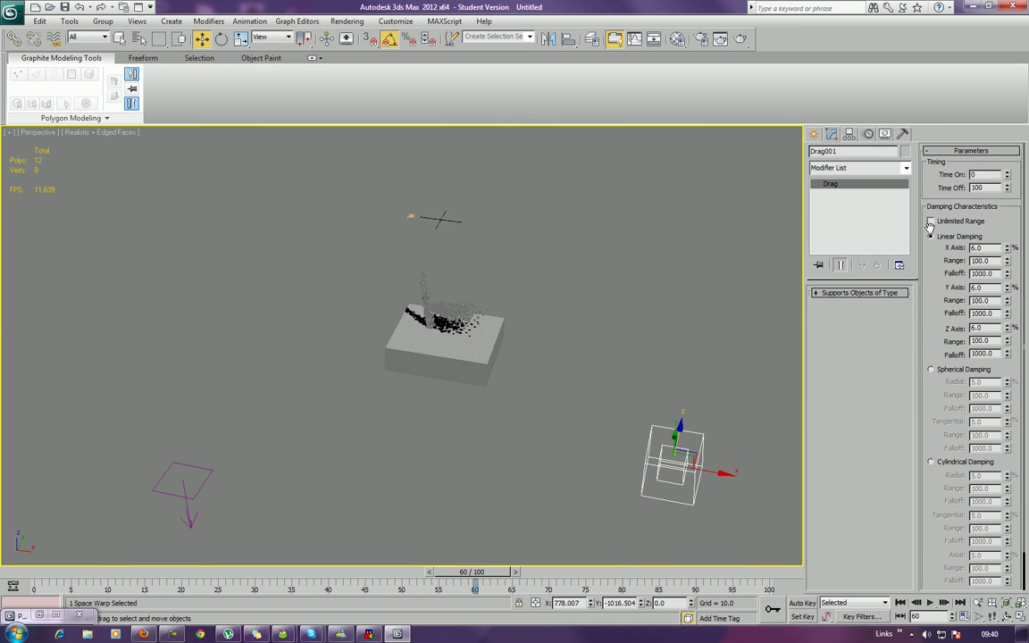
Step: Delete the Drag space warp, inspect the spheres above the box at frame 75, and return to frame 0
key("Delete")
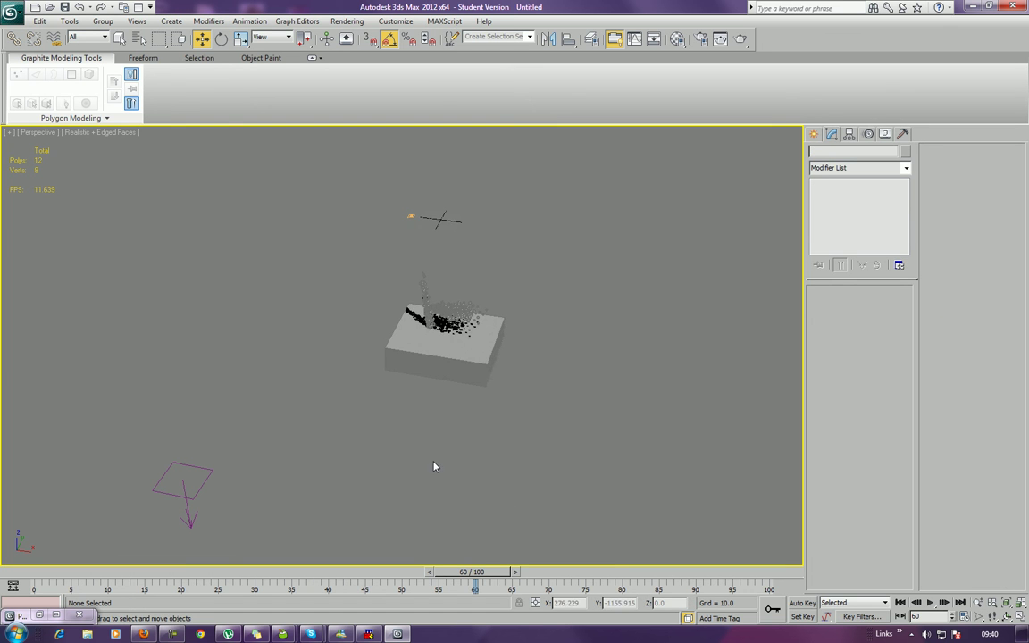
middle_click_drag(429, 450, 499, 558, "alt")
scroll(487, 429, "up", 3)
left_click_drag(484, 579, 585, 578)
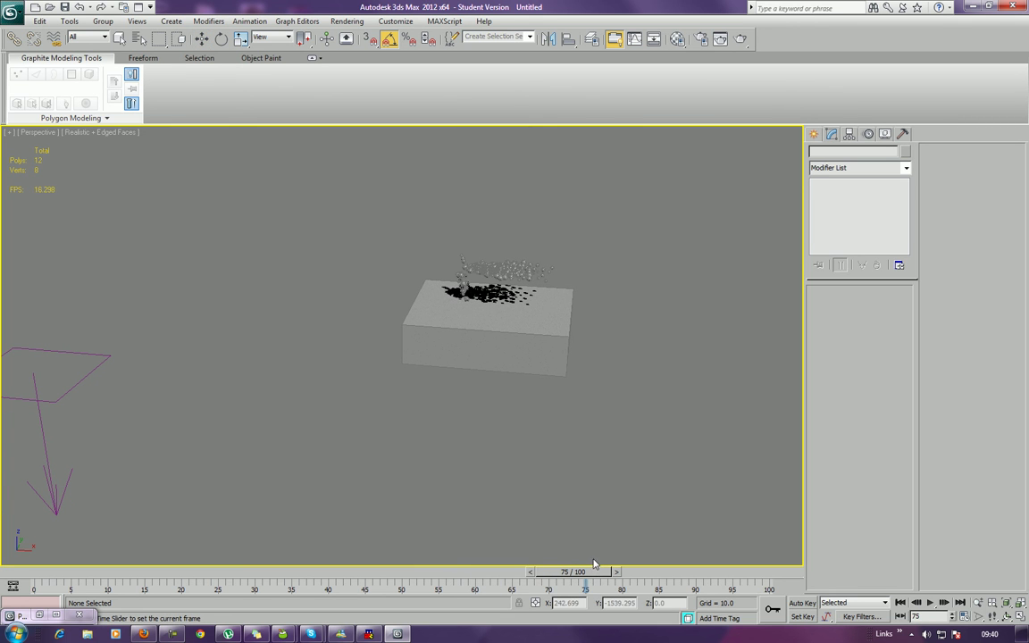
middle_click_drag(498, 411, 519, 412, "alt")
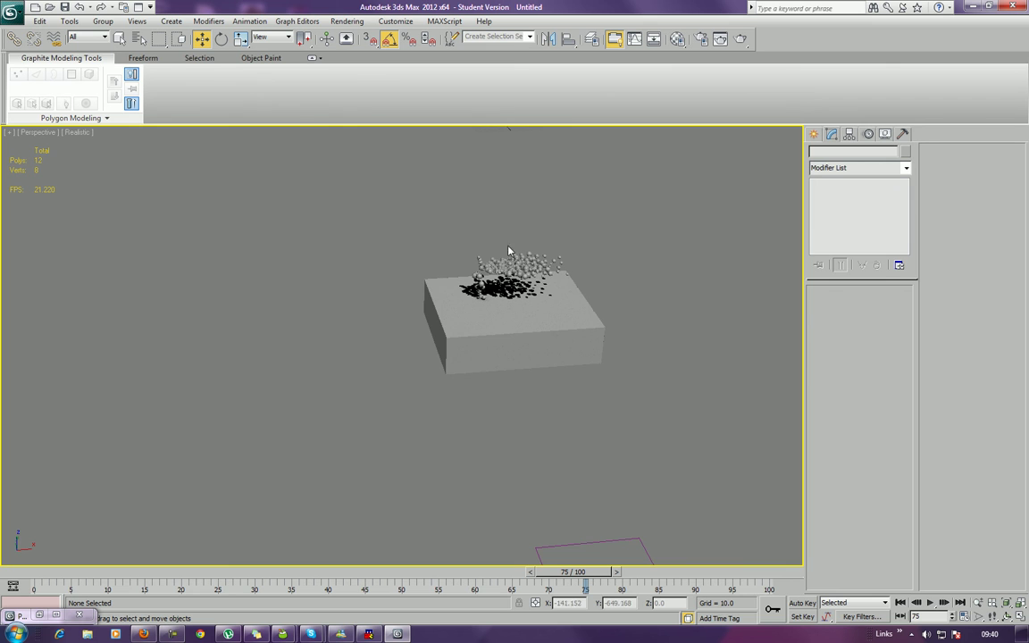
middle_click_drag(523, 280, 501, 366)
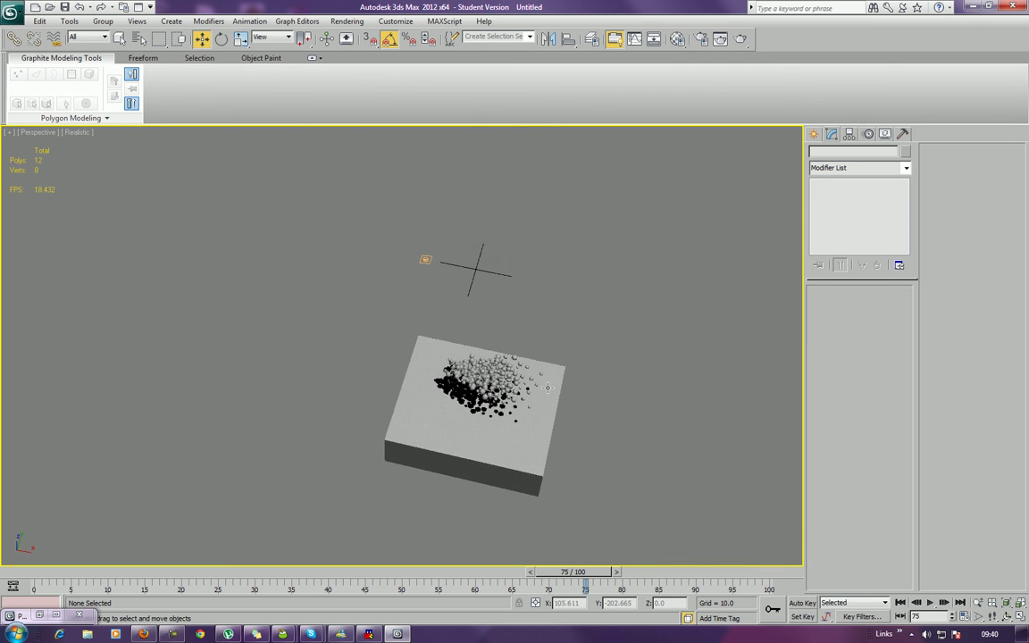
left_click(901, 603)
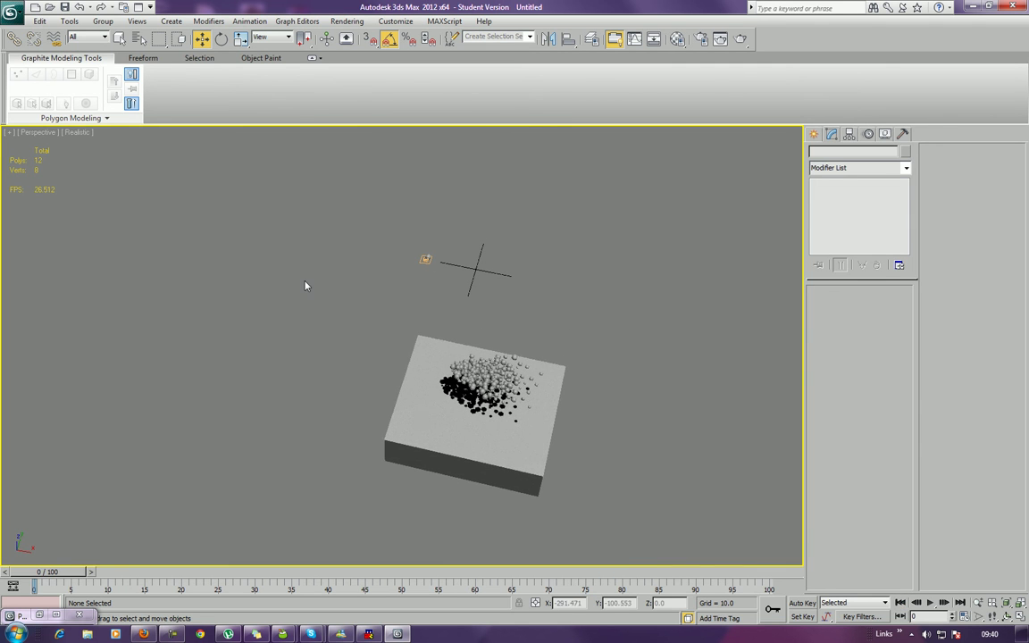
Step: Undo the deletion of the Drag space warp and clear the selection
scroll(306, 285, "down", 4)
middle_click_drag(317, 303, 326, 257, "alt")
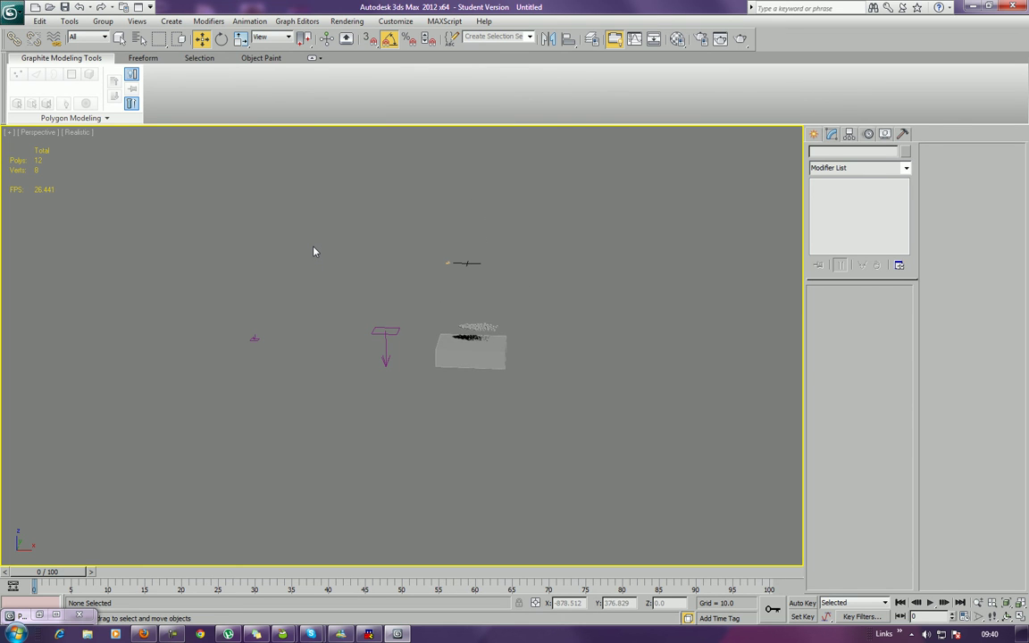
key("ctrl+z")
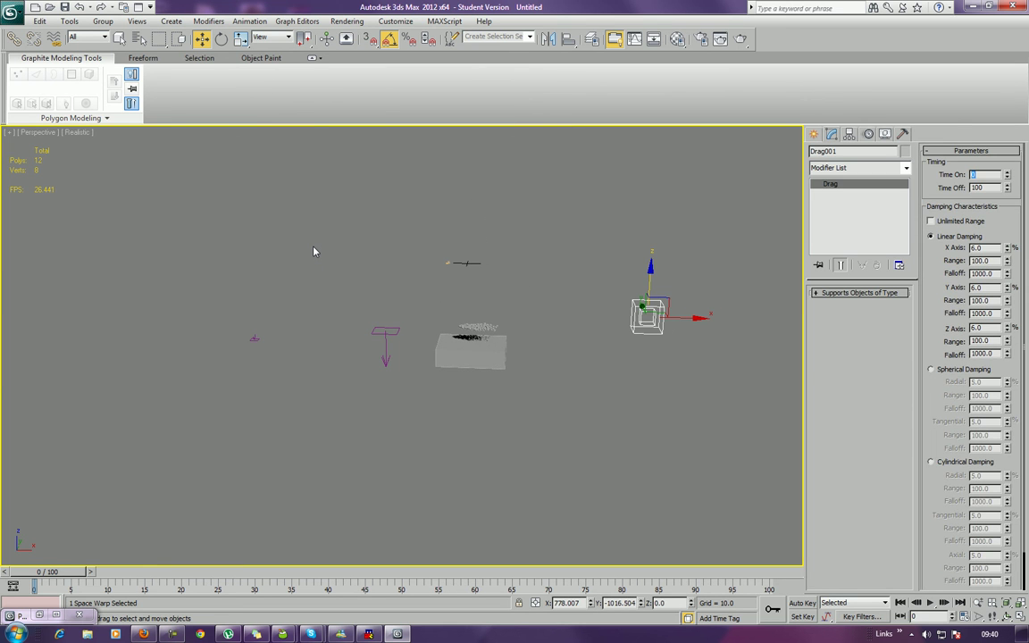
left_click(323, 247)
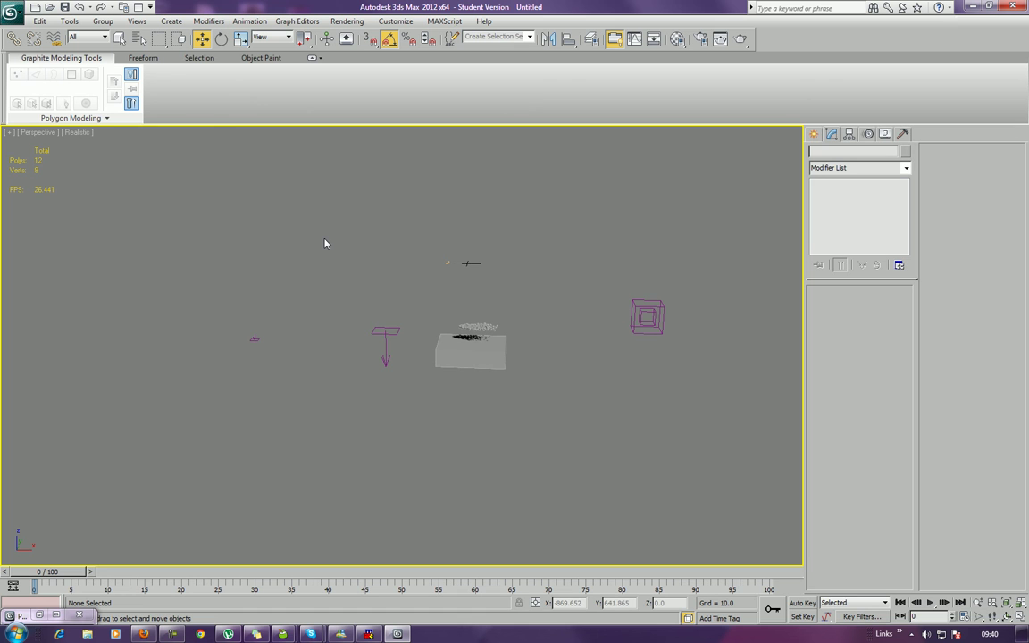
Step: Delete the box with its particles, the particle source and the Gravity space warp from the scene
left_click_drag(417, 309, 510, 384)
key("Delete")
left_click_drag(447, 258, 494, 278)
key("Delete")
left_click_drag(335, 321, 437, 394)
key("Delete")
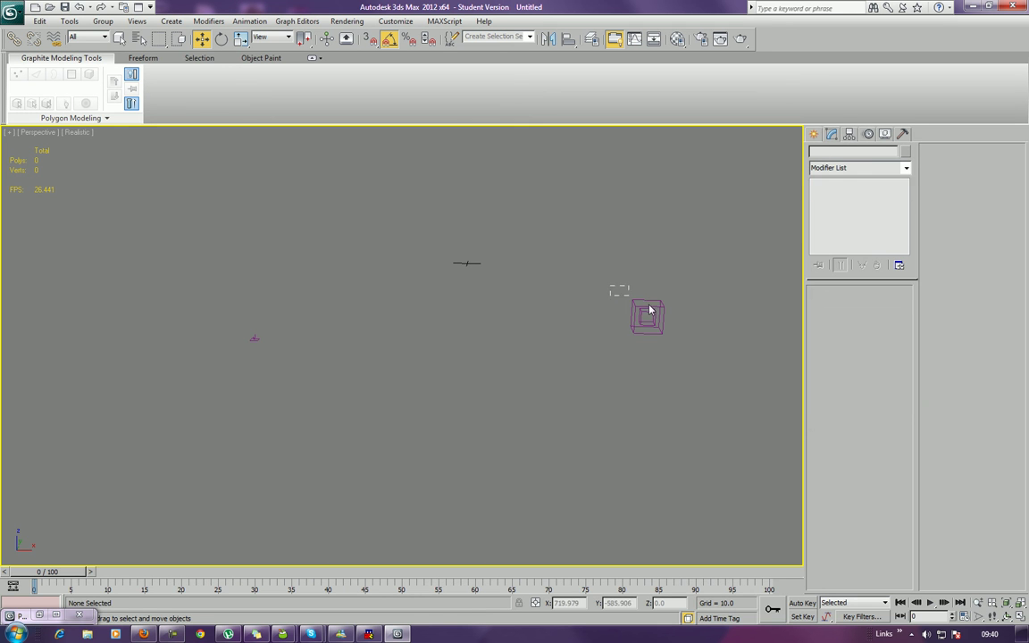
Step: Delete the remaining deflector and the Drag space warp to empty the scene
left_click_drag(612, 291, 684, 339)
left_click_drag(287, 357, 287, 358)
key("Delete")
left_click_drag(605, 277, 724, 367)
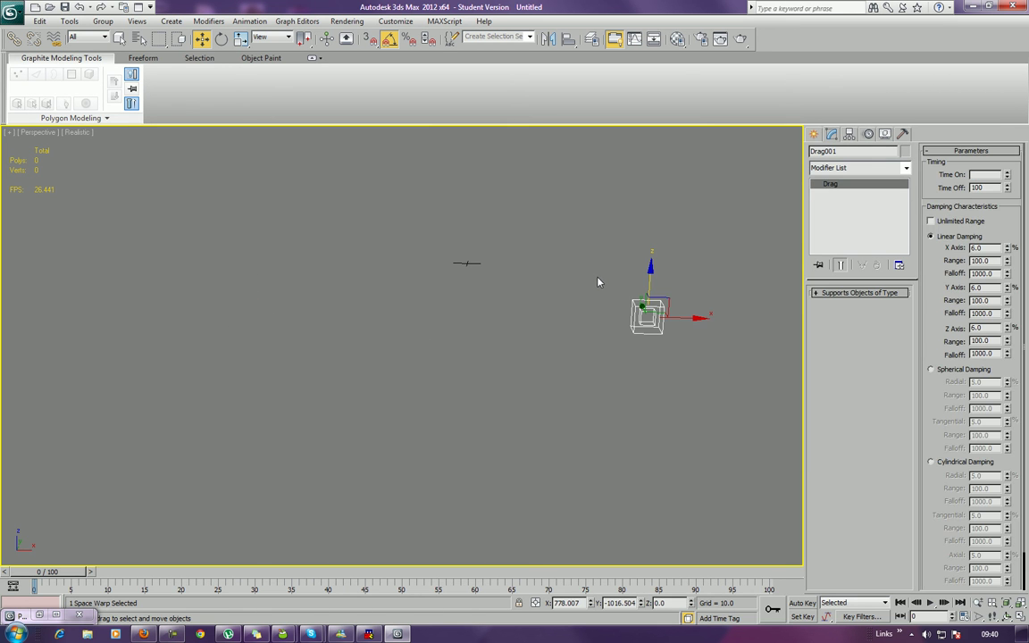
left_click(707, 266)
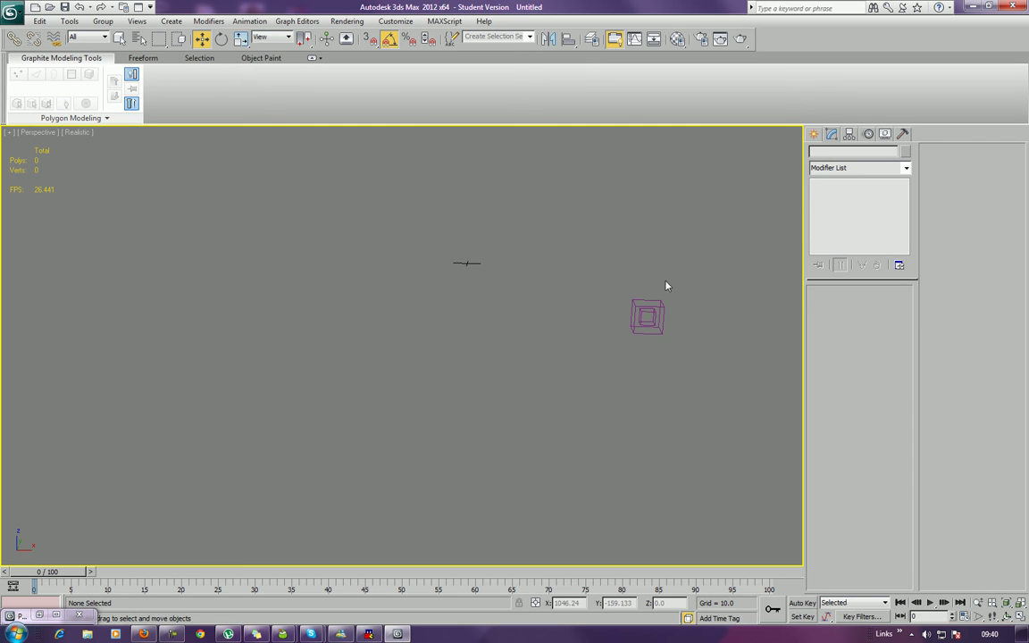
left_click(645, 320)
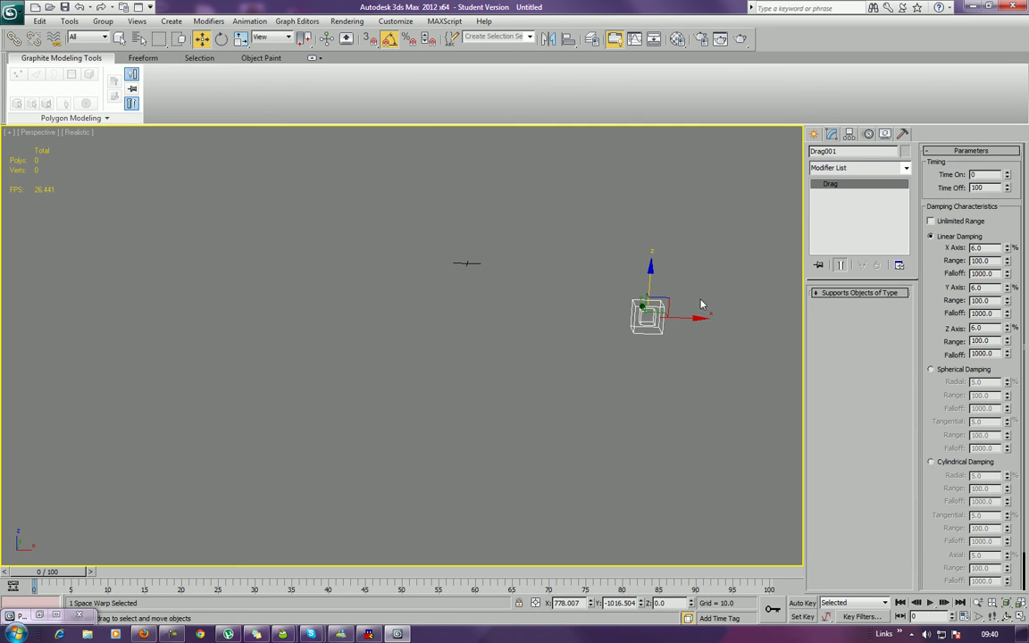
left_click(721, 336)
left_click(649, 320)
key("Delete")
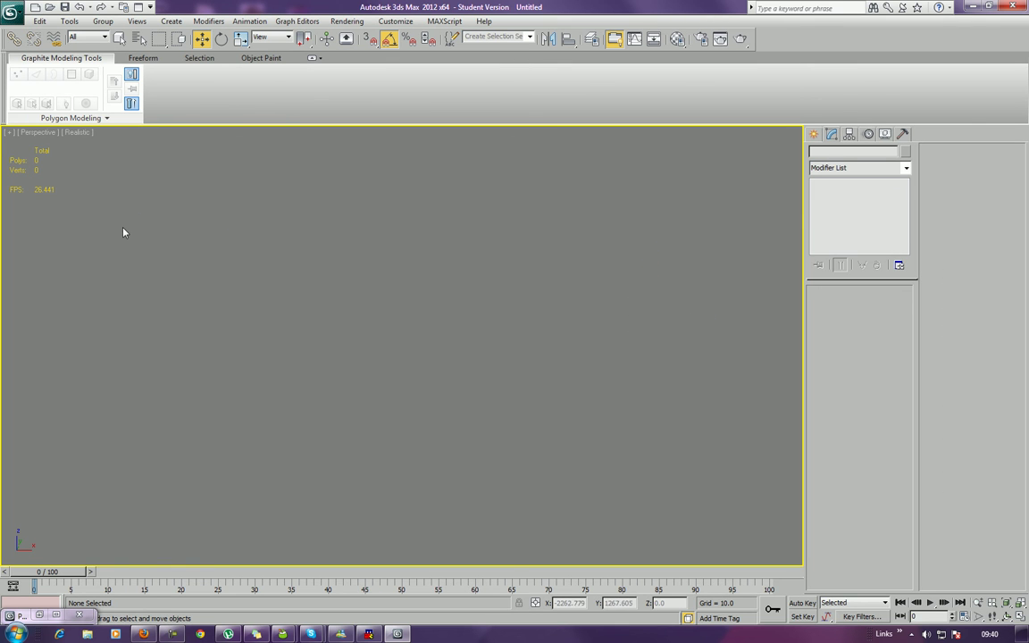